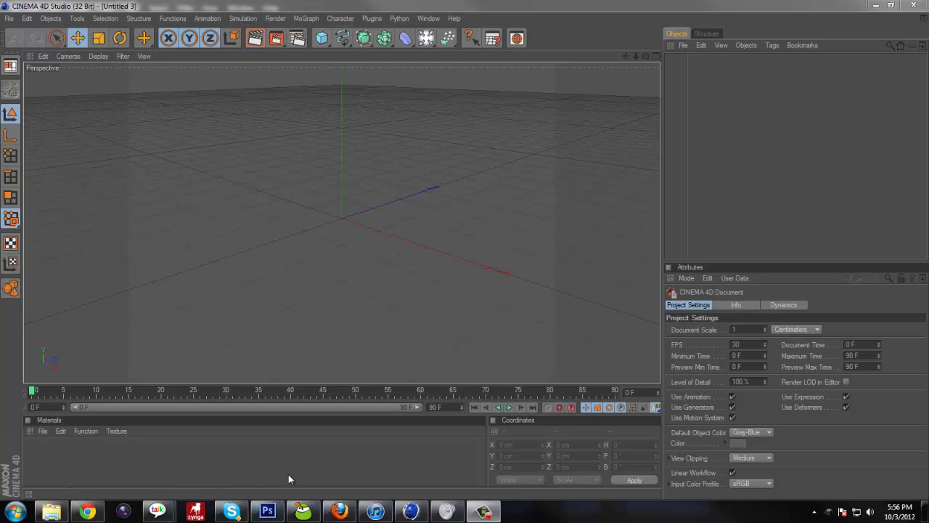
In Photoshop, inspect the Untitled-1 avatar by zooming to 300% and back to 100%
{"action": "left_click", "coordinate": [268, 511]}
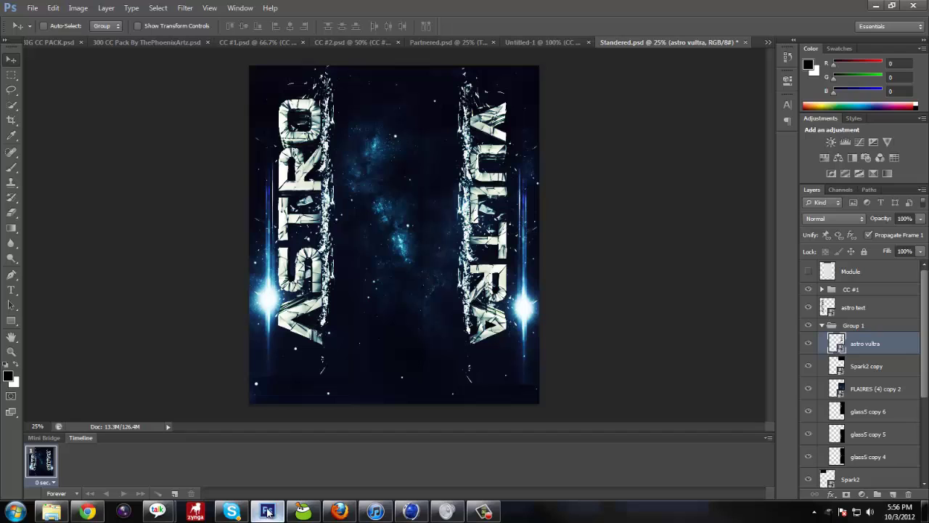
{"action": "left_click", "coordinate": [459, 42]}
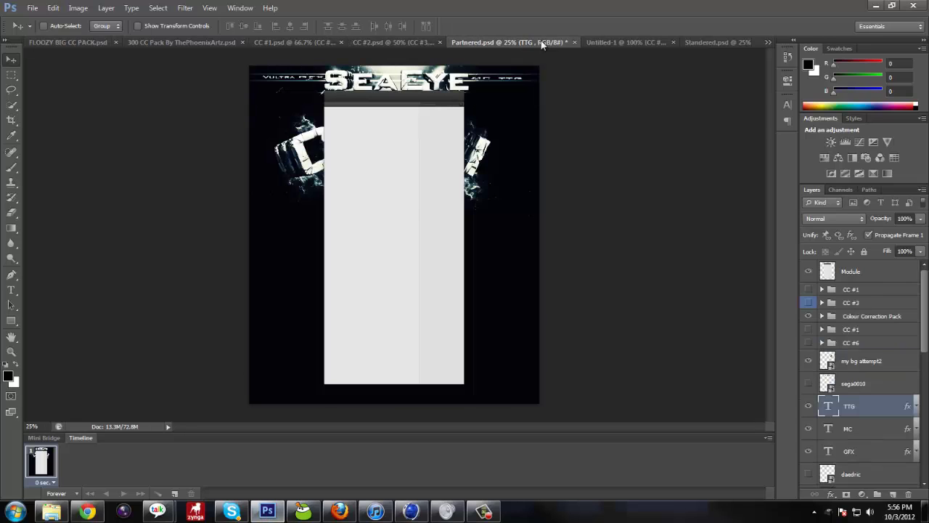
{"action": "left_click", "coordinate": [618, 41]}
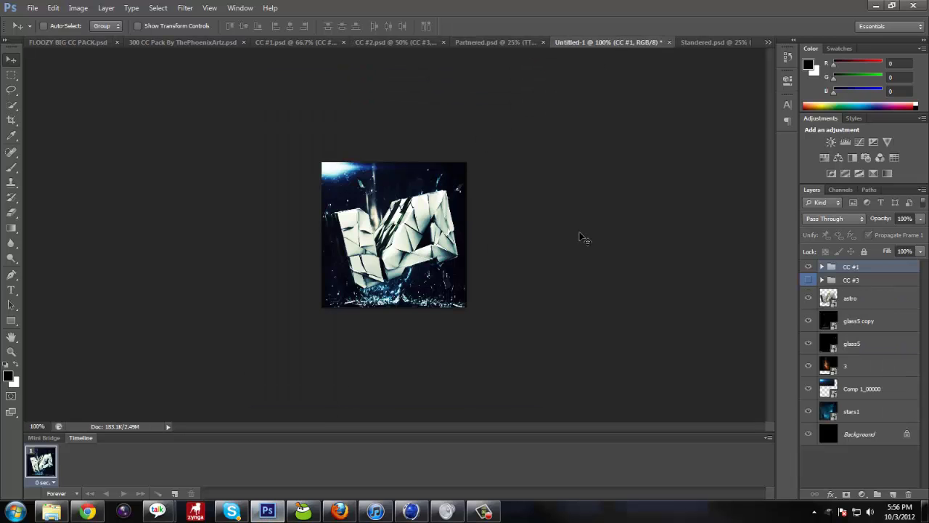
{"action": "key", "text": "ctrl+plus"}
{"action": "key", "text": "ctrl+plus"}
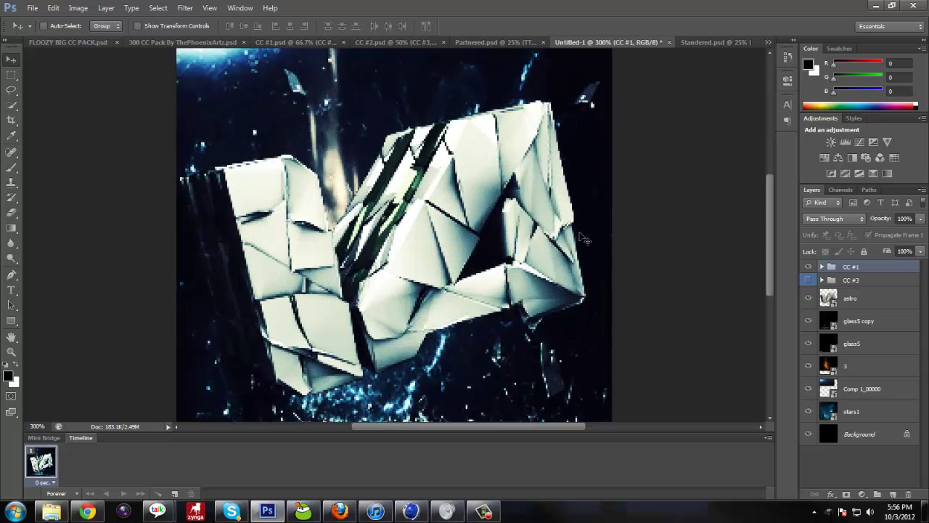
{"action": "key", "text": "ctrl+minus"}
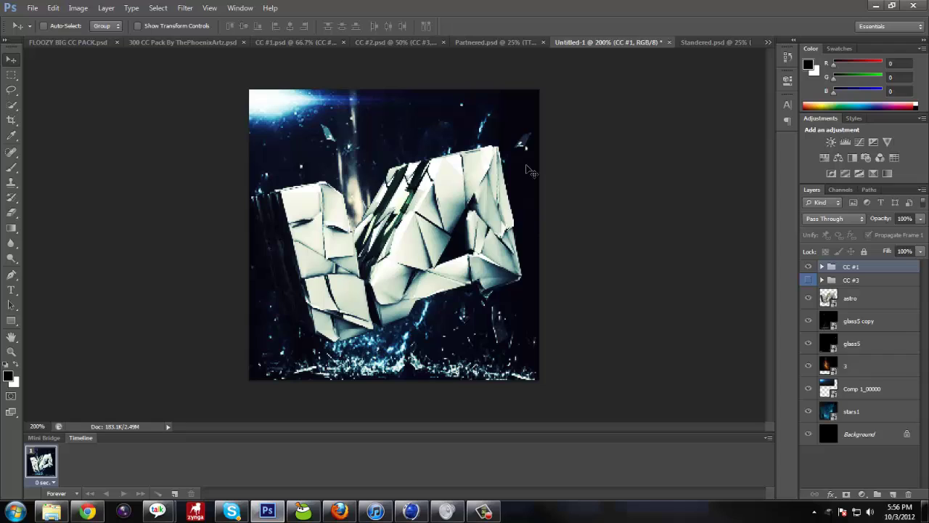
{"action": "key", "text": "ctrl+minus"}
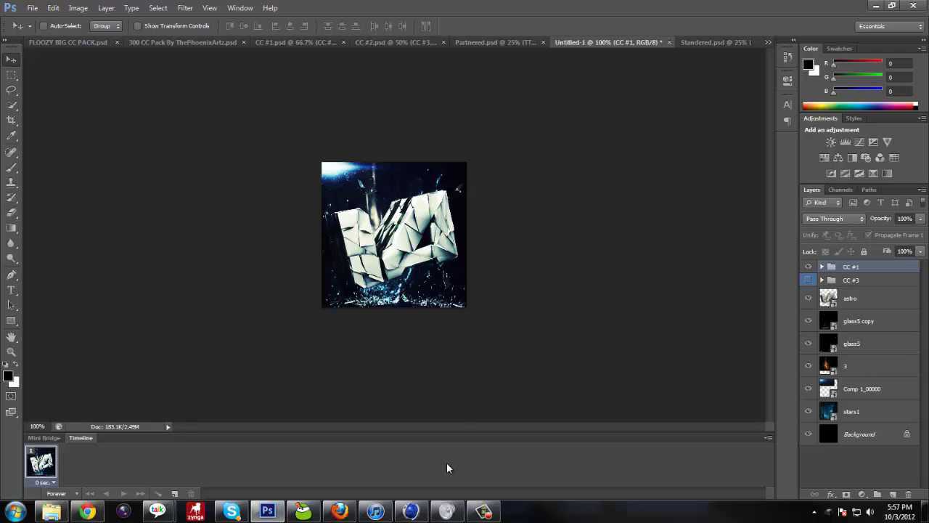
Back in Cinema 4D, open the LightStudio5 (Eraah).c4d scene, confirming the reopen
{"action": "left_click", "coordinate": [410, 511]}
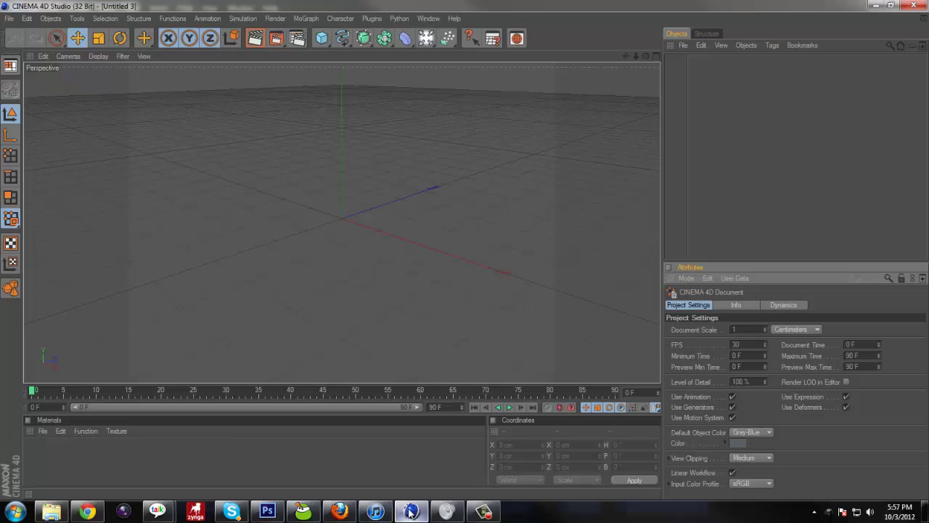
{"action": "left_click", "coordinate": [27, 18]}
{"action": "mouse_move", "coordinate": [8, 18]}
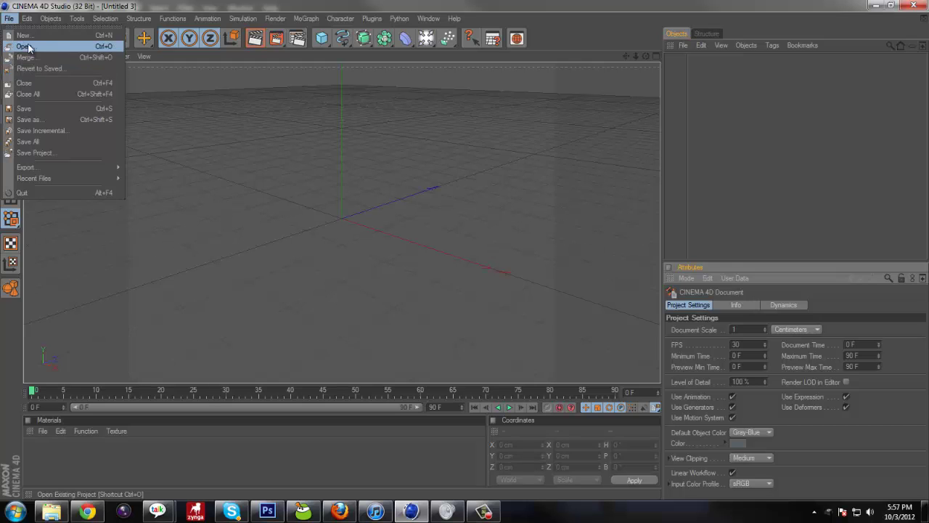
{"action": "left_click", "coordinate": [27, 45]}
{"action": "left_click", "coordinate": [151, 129]}
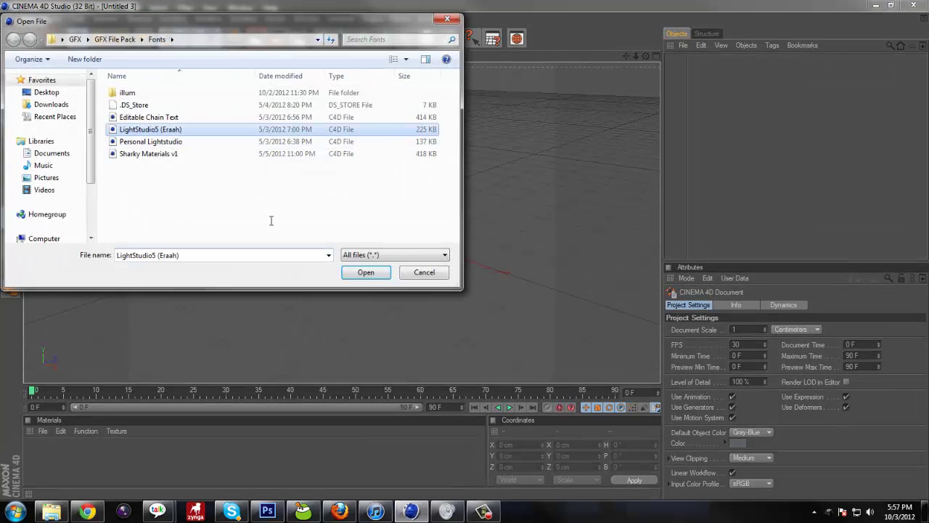
{"action": "left_click", "coordinate": [363, 272]}
{"action": "left_click", "coordinate": [434, 294]}
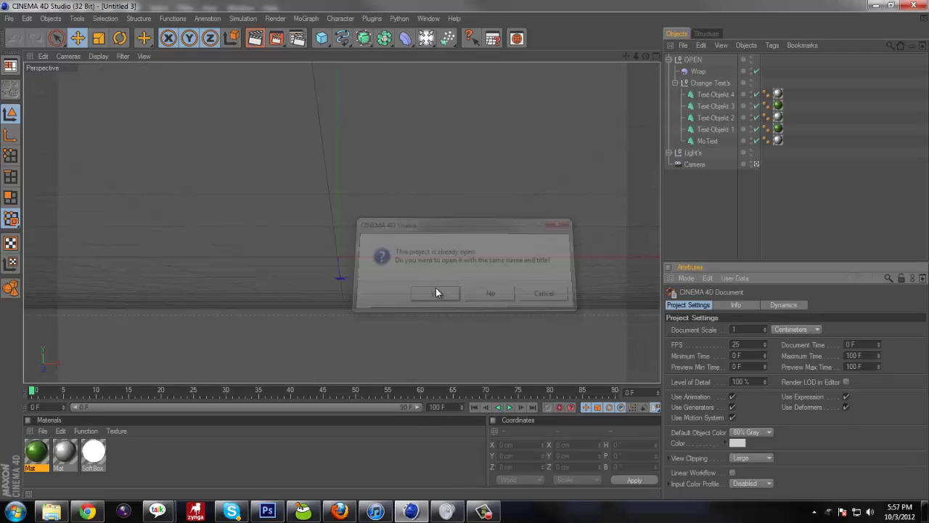
Select MoText and its four text objects and set the text to CI in BIGMACCA
{"action": "left_click_drag", "start_coordinate": [707, 143], "coordinate": [707, 93]}
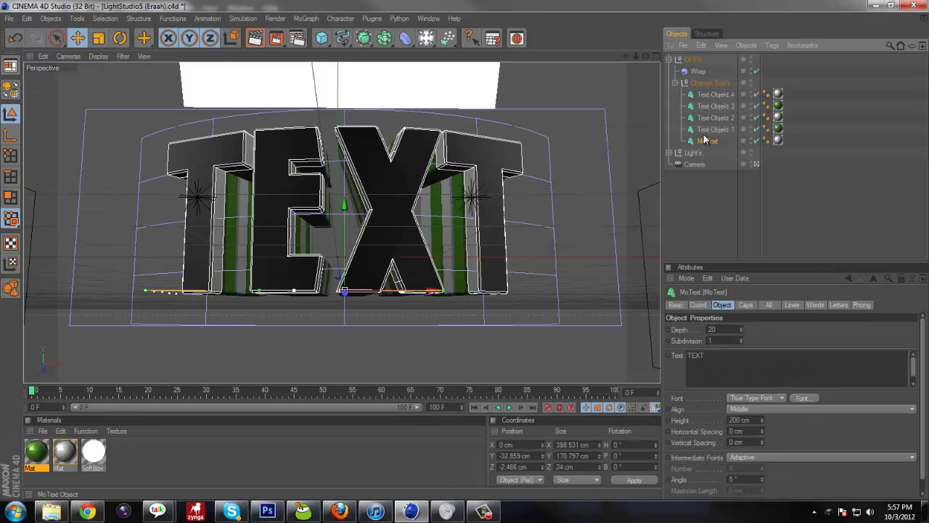
{"action": "double_click", "coordinate": [740, 357]}
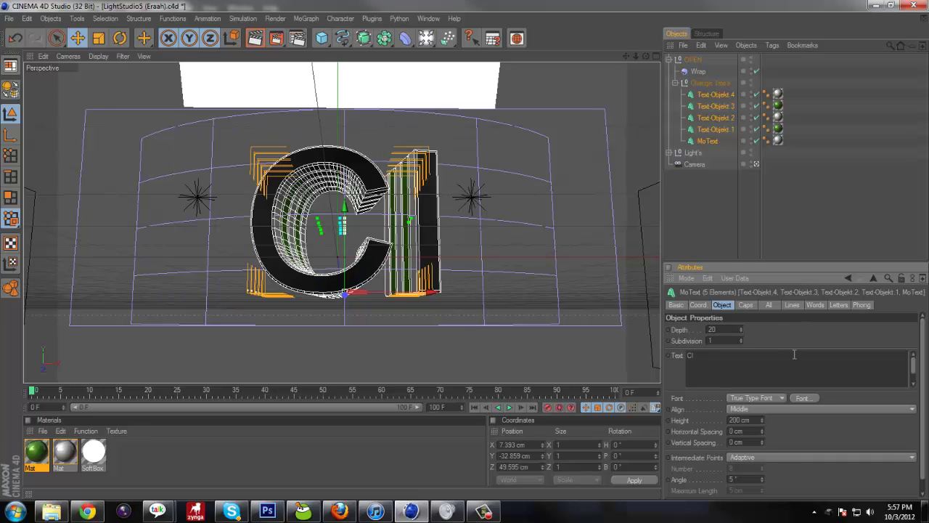
{"action": "left_click", "coordinate": [806, 399]}
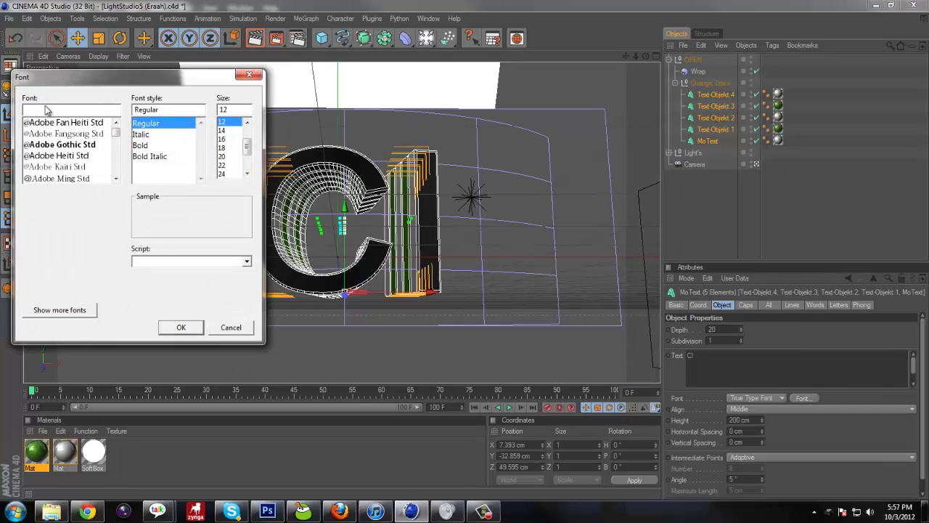
{"action": "left_click_drag", "start_coordinate": [115, 133], "coordinate": [116, 143]}
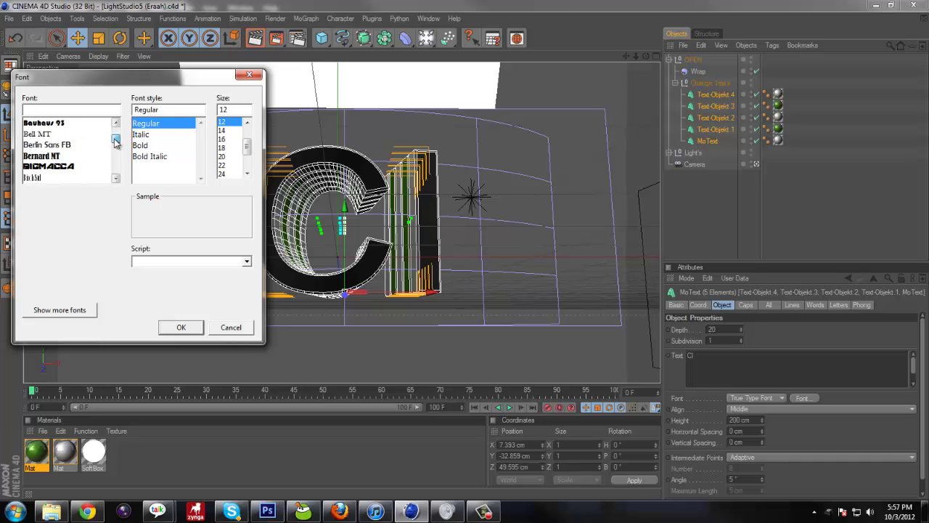
{"action": "left_click", "coordinate": [91, 166]}
{"action": "left_click", "coordinate": [185, 328]}
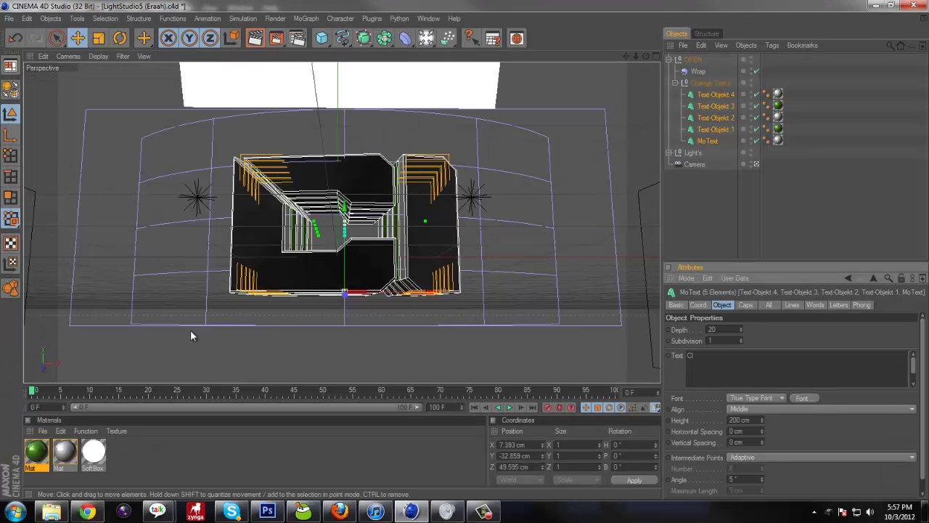
Try the Elemental End font on the CI text
{"action": "left_click", "coordinate": [811, 398]}
{"action": "left_click", "coordinate": [115, 179]}
{"action": "left_click", "coordinate": [115, 179]}
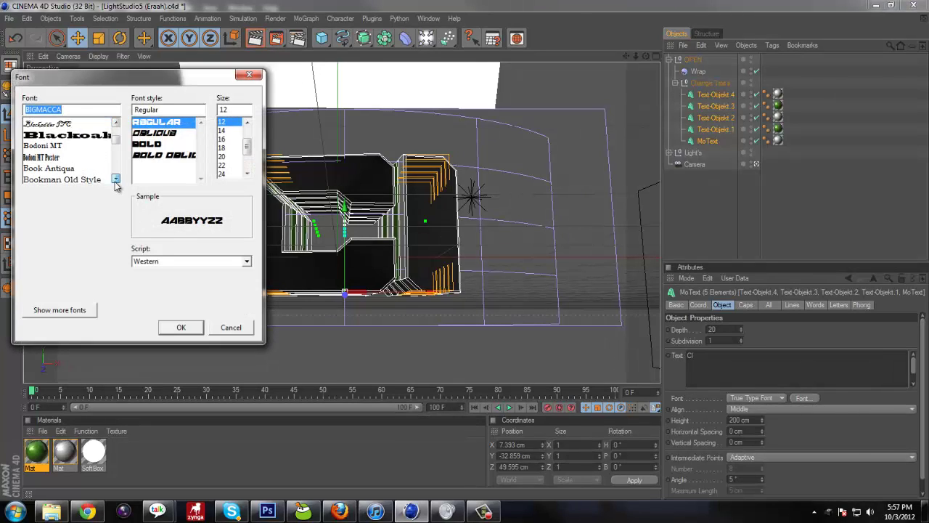
{"action": "left_click", "coordinate": [115, 178]}
{"action": "left_click", "coordinate": [116, 178]}
{"action": "left_click", "coordinate": [115, 178]}
{"action": "scroll", "coordinate": [96, 142], "scroll_direction": "down", "scroll_amount": 6}
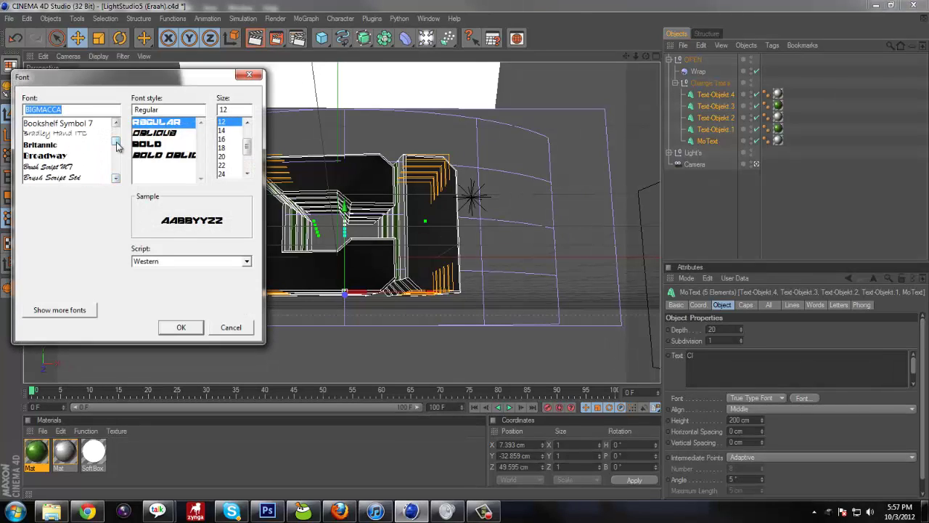
{"action": "left_click", "coordinate": [64, 124]}
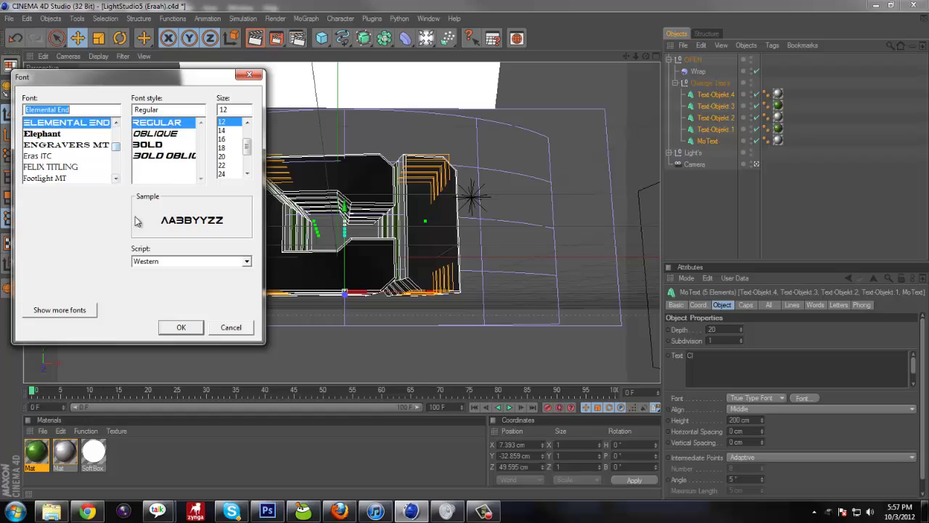
{"action": "left_click", "coordinate": [180, 326]}
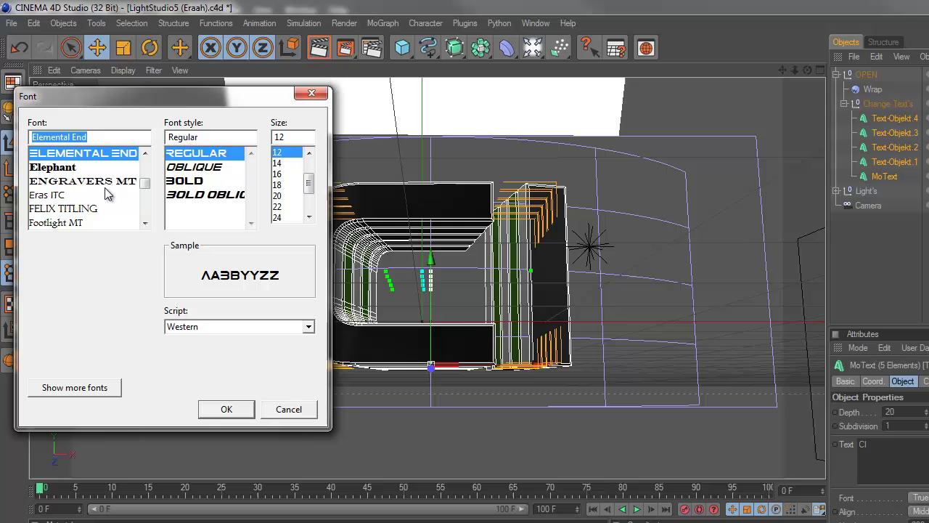
Try the Perfect Dark (BRK) font, then pick BIGMACCA again
{"action": "left_click", "coordinate": [144, 194]}
{"action": "scroll", "coordinate": [144, 195], "scroll_direction": "down", "scroll_amount": 10}
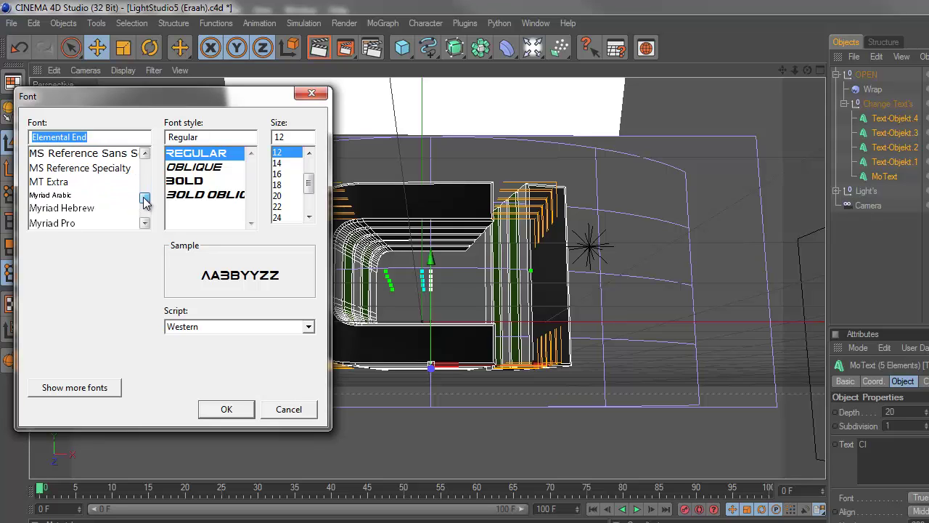
{"action": "left_click", "coordinate": [122, 186]}
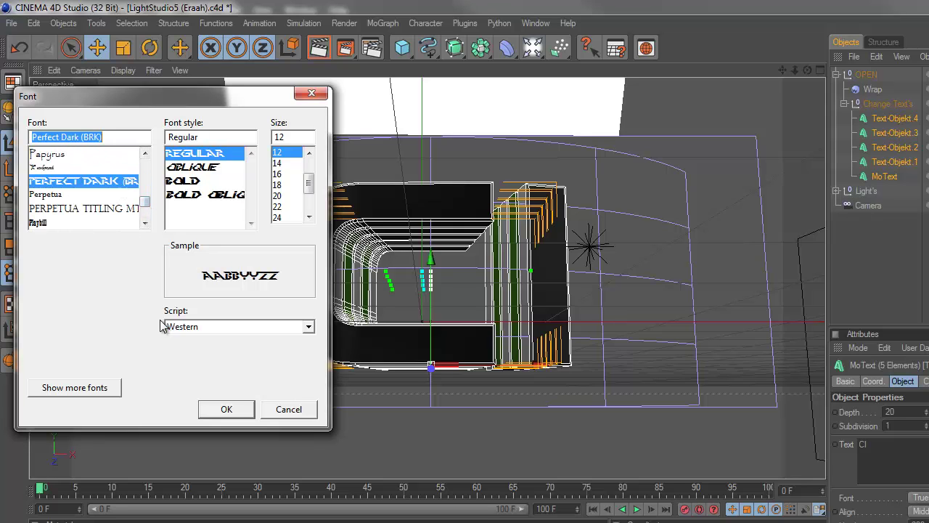
{"action": "left_click", "coordinate": [227, 408]}
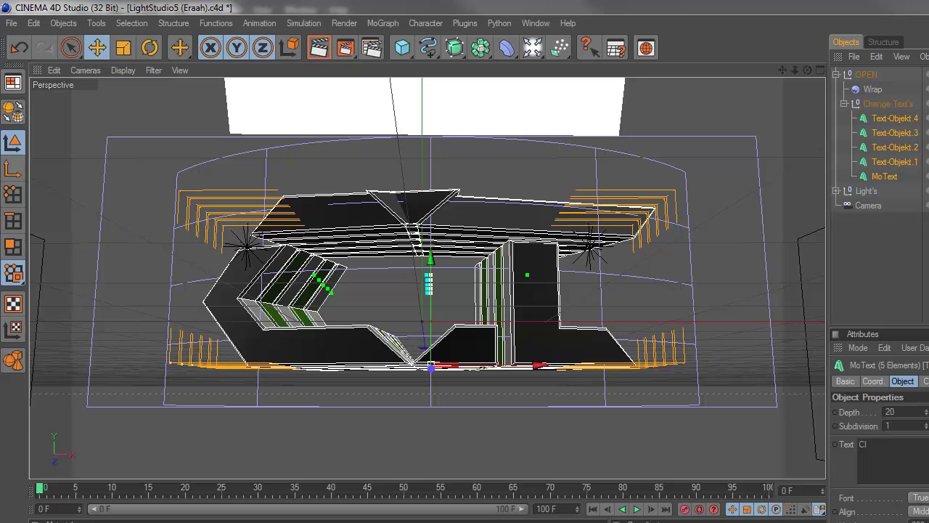
{"action": "left_click", "coordinate": [920, 497]}
{"action": "left_click_drag", "start_coordinate": [140, 204], "coordinate": [146, 173]}
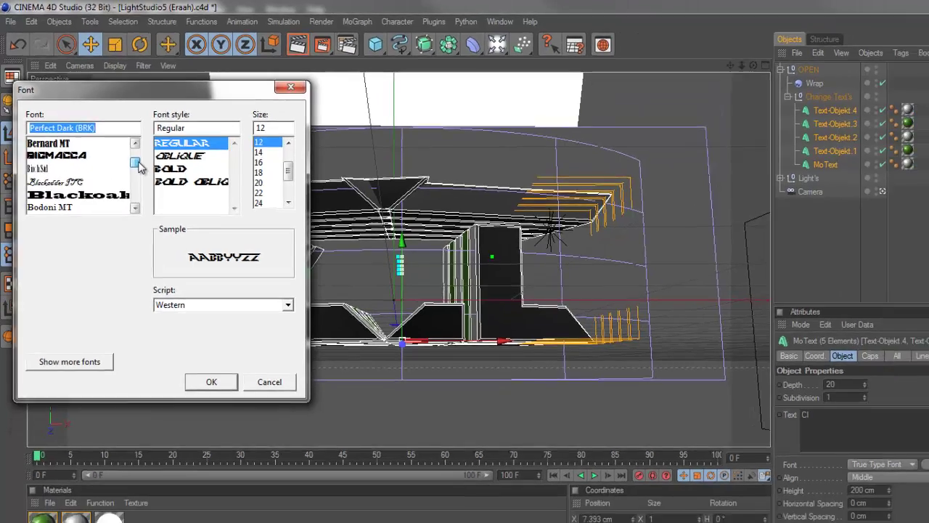
{"action": "left_click", "coordinate": [61, 167]}
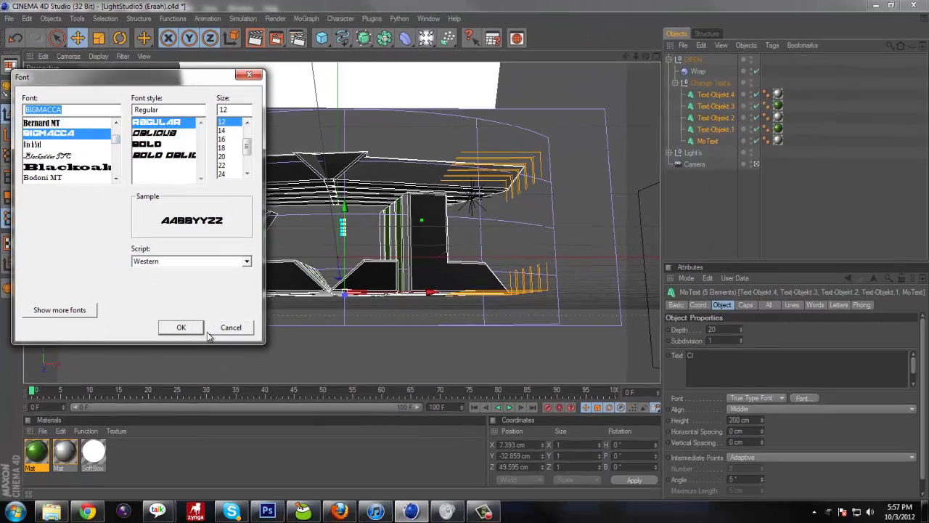
Apply BIGMACCA to the CI text and orbit to view it from the side
{"action": "left_click", "coordinate": [200, 328]}
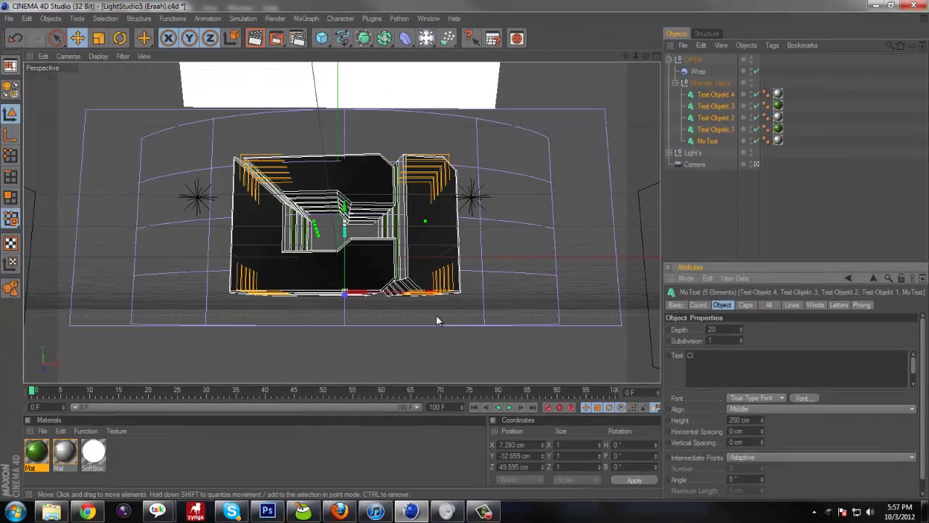
{"action": "left_click_drag", "start_coordinate": [646, 57], "coordinate": [451, 268]}
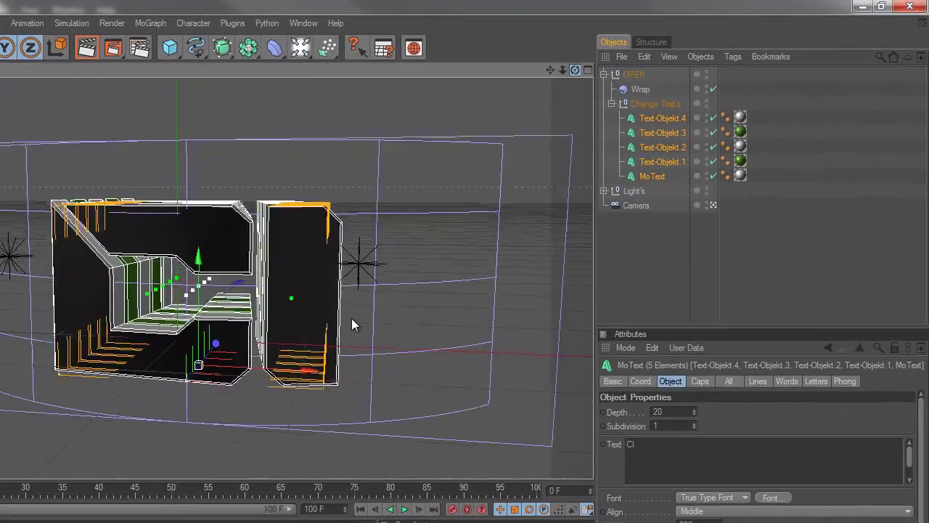
{"action": "left_click_drag", "start_coordinate": [352, 319], "coordinate": [349, 314], "text": "alt"}
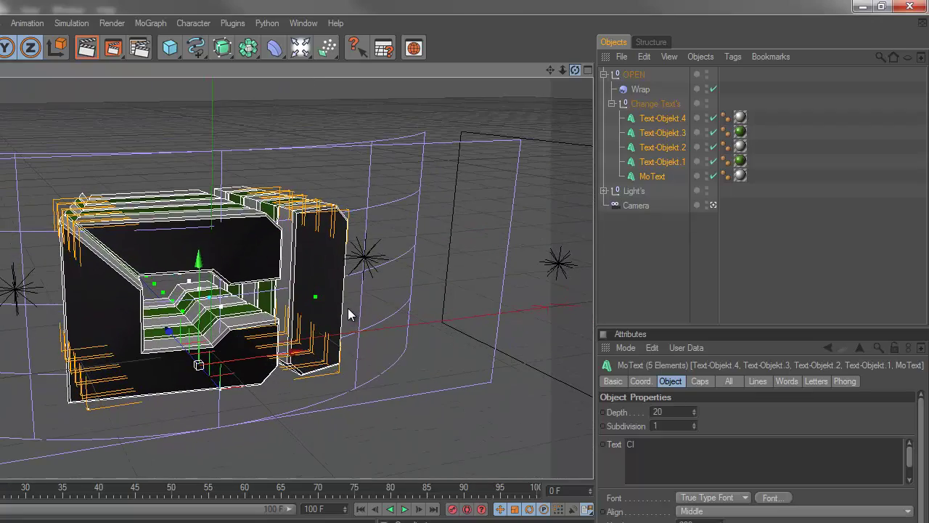
Select MoText plus the four text objects and bring up the Thrausi 1.22 R12 plugin commands
{"action": "left_click", "coordinate": [831, 301]}
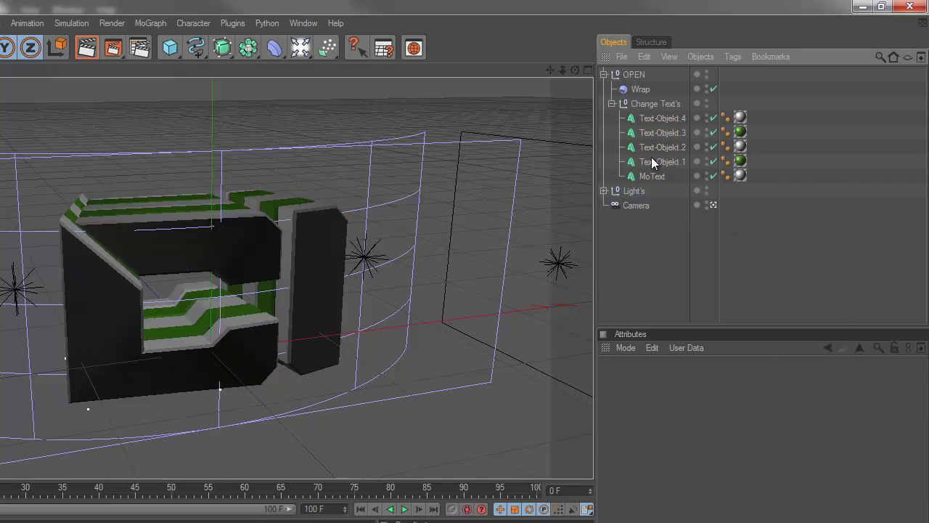
{"action": "left_click", "coordinate": [653, 176]}
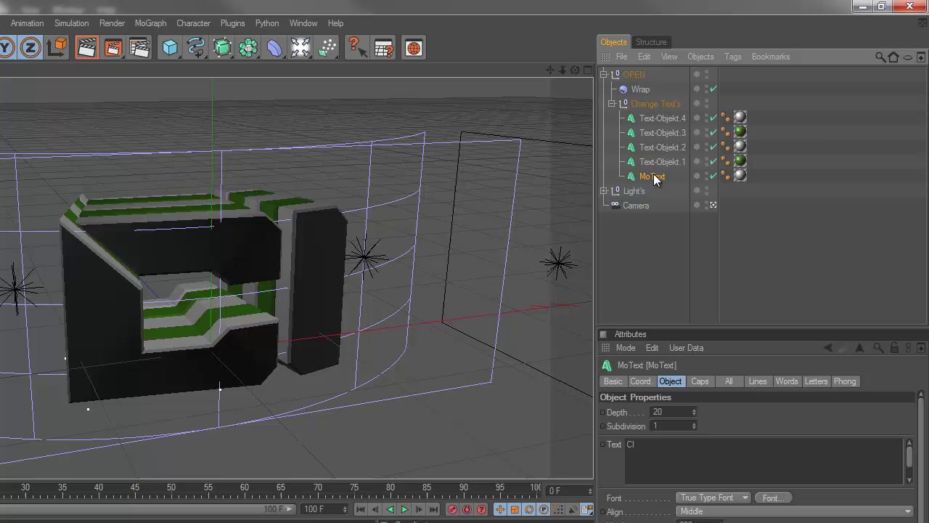
{"action": "left_click", "coordinate": [662, 119], "text": "shift"}
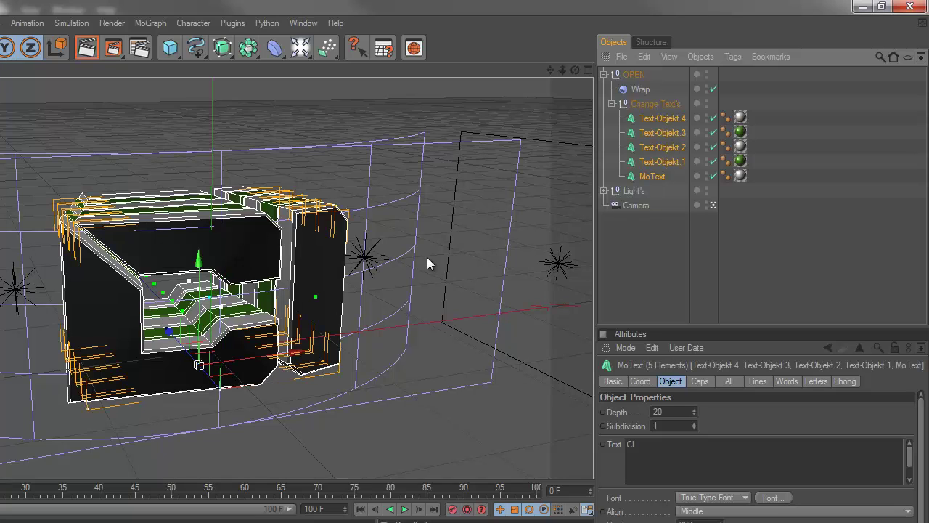
{"action": "left_click", "coordinate": [233, 23]}
{"action": "mouse_move", "coordinate": [231, 76]}
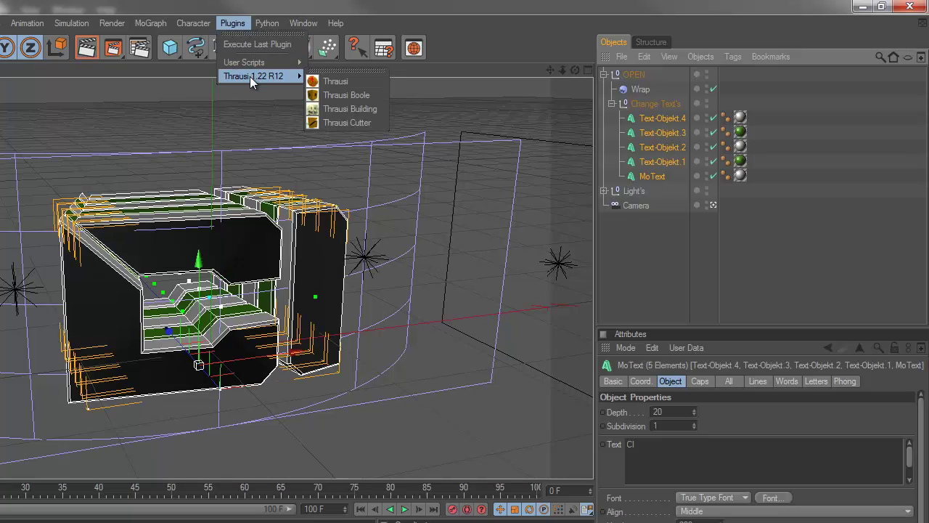
Run Thrausi with 30 pieces and break the CI lettering into fragments
{"action": "left_click", "coordinate": [341, 82]}
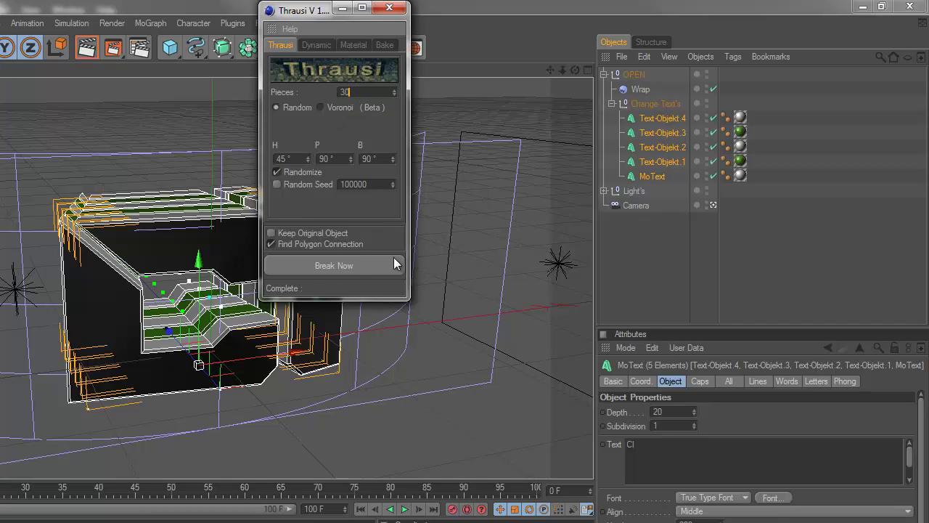
{"action": "left_click", "coordinate": [348, 266]}
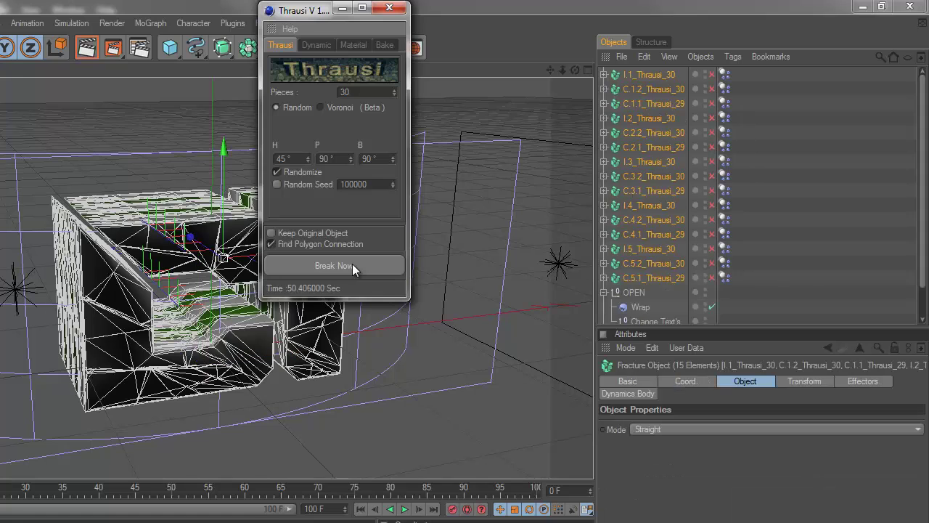
{"action": "left_click", "coordinate": [389, 7]}
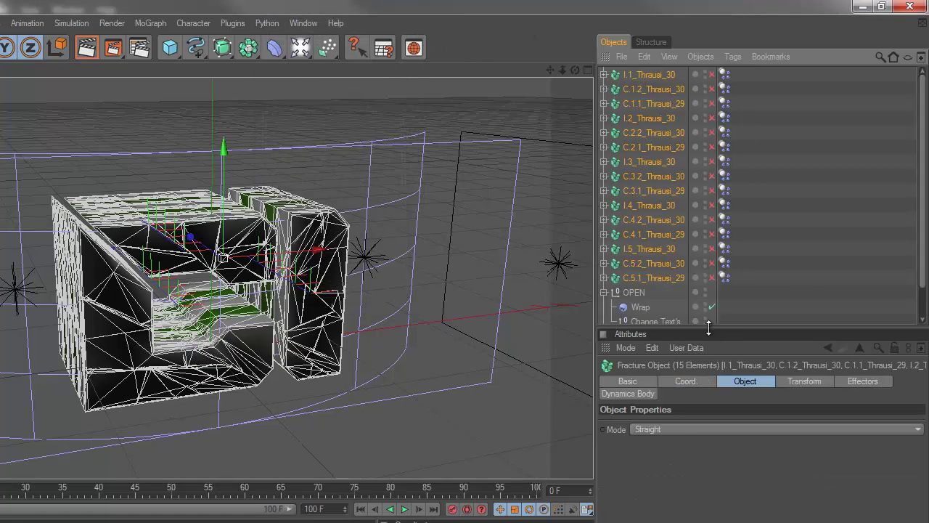
{"action": "left_click", "coordinate": [746, 293]}
{"action": "left_click", "coordinate": [654, 278]}
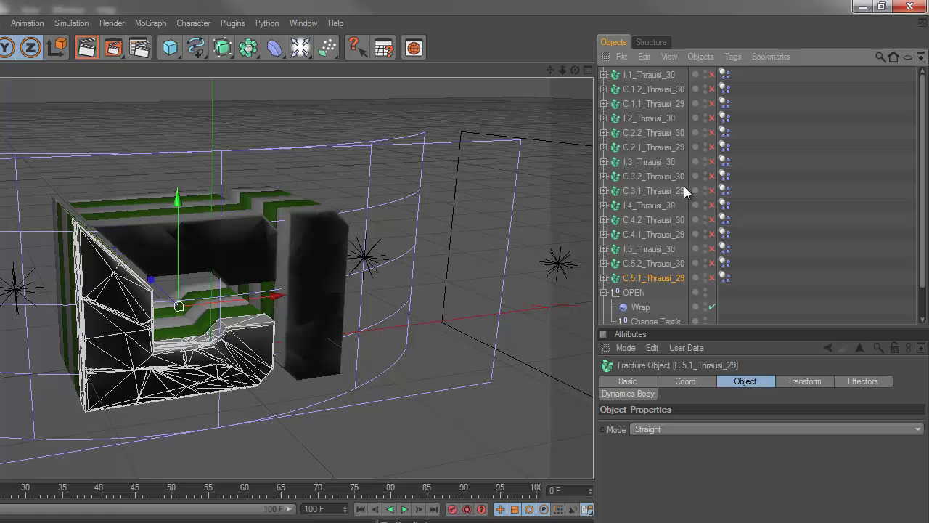
{"action": "left_click", "coordinate": [650, 162]}
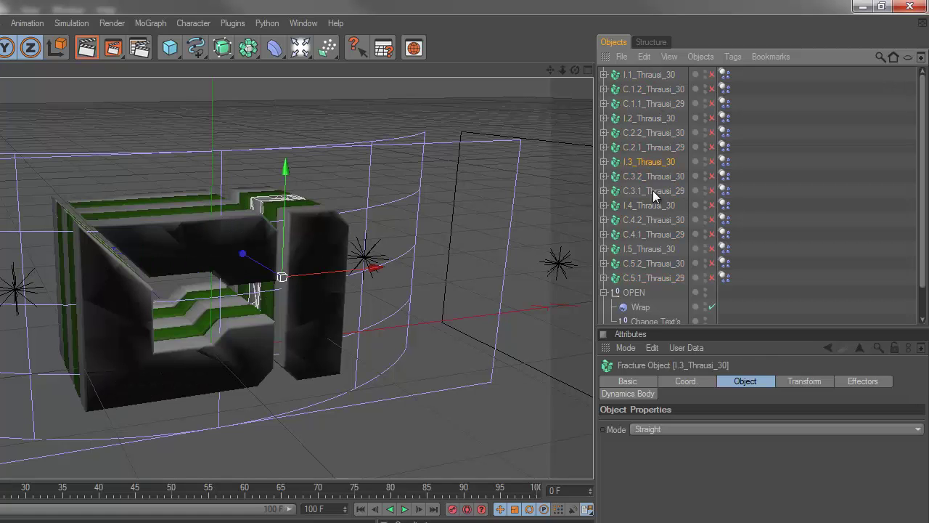
{"action": "left_click", "coordinate": [658, 233]}
{"action": "left_click", "coordinate": [660, 248]}
{"action": "left_click", "coordinate": [662, 278]}
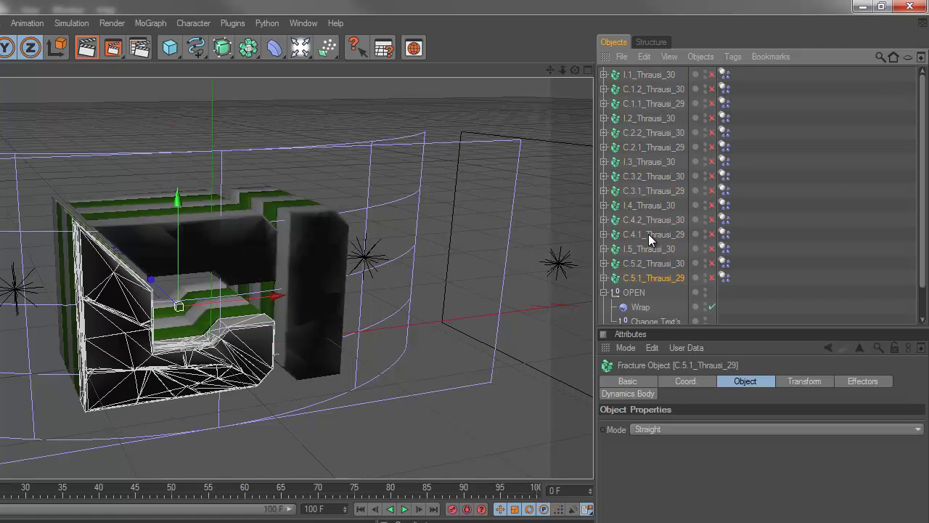
{"action": "left_click", "coordinate": [658, 264]}
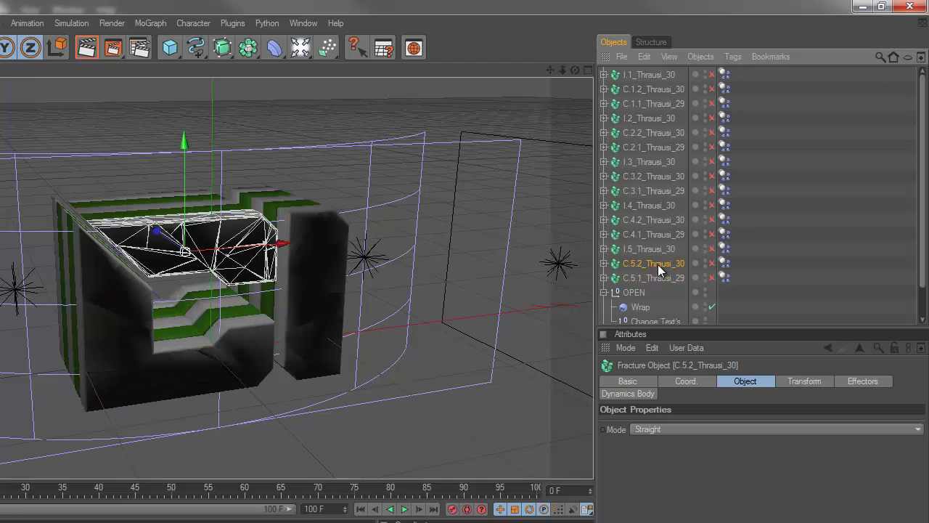
{"action": "left_click", "coordinate": [648, 249]}
{"action": "left_click", "coordinate": [648, 234]}
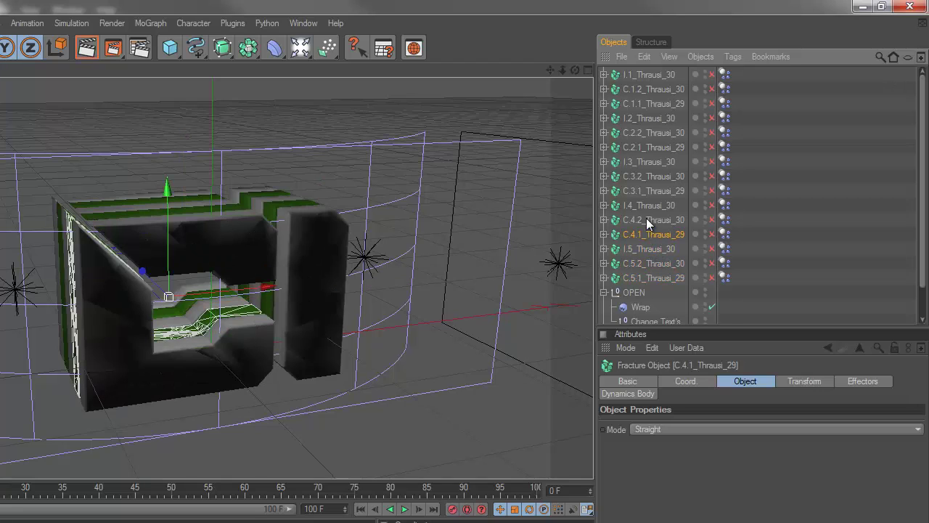
{"action": "left_click", "coordinate": [646, 219]}
{"action": "left_click", "coordinate": [647, 206]}
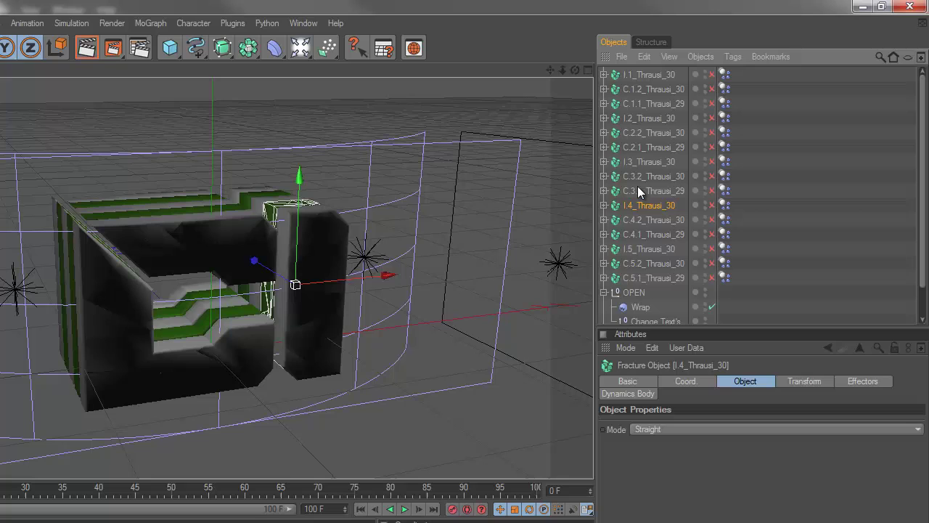
{"action": "left_click", "coordinate": [638, 190]}
{"action": "left_click", "coordinate": [641, 145]}
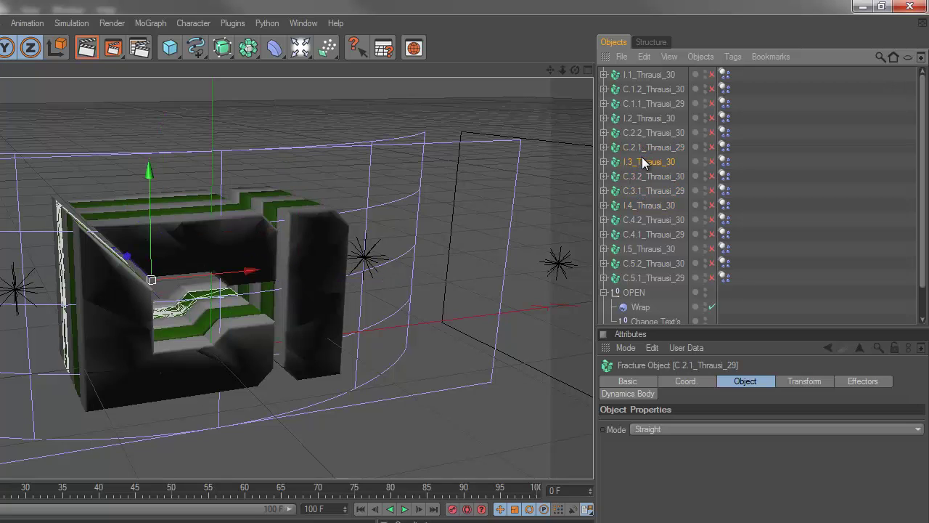
{"action": "left_click", "coordinate": [642, 156]}
{"action": "left_click", "coordinate": [635, 279]}
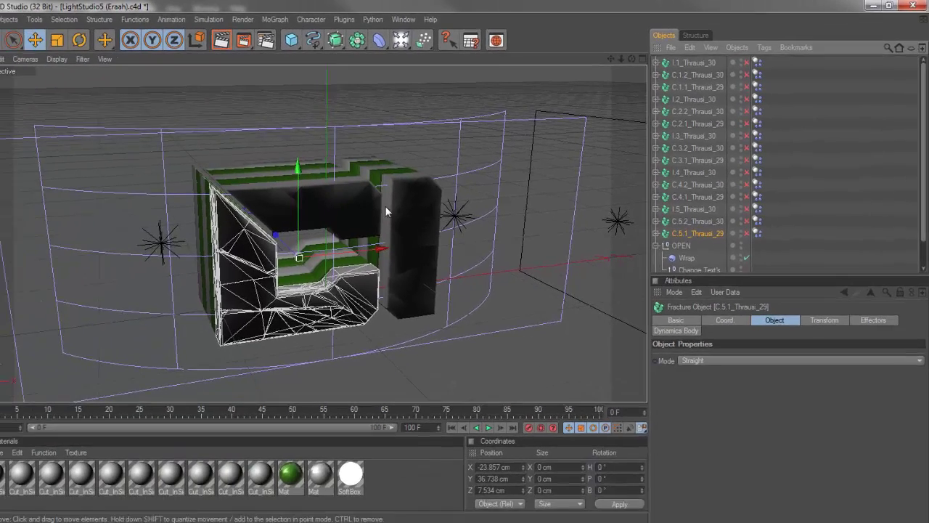
{"action": "left_click", "coordinate": [795, 237]}
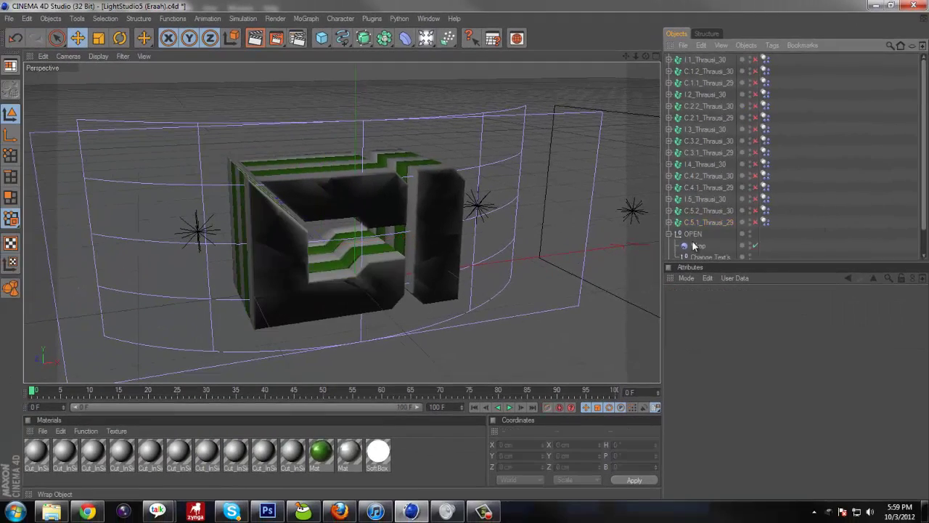
{"action": "left_click", "coordinate": [704, 221]}
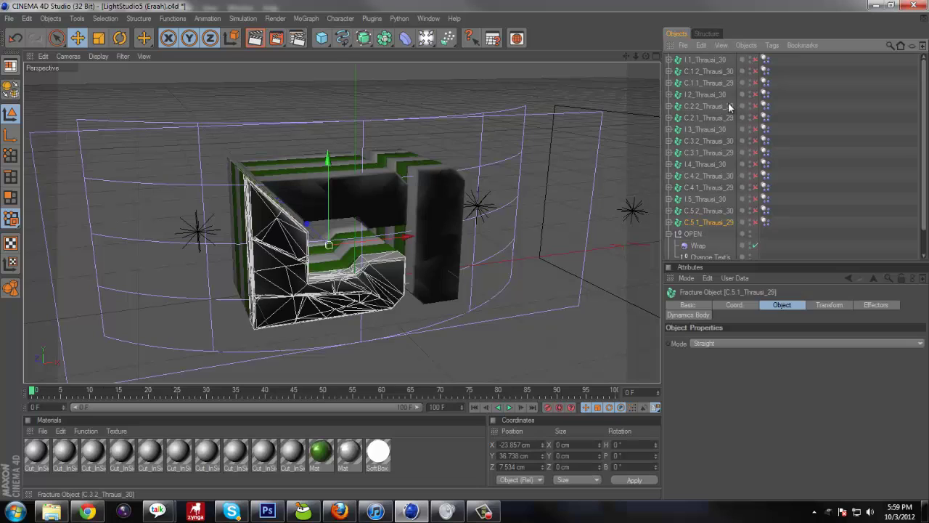
{"action": "left_click", "coordinate": [711, 59], "text": "shift"}
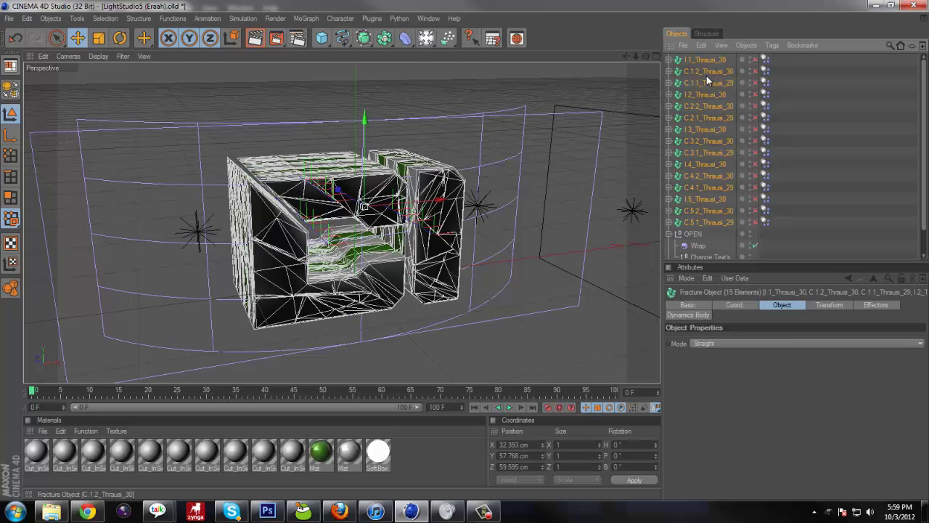
Group the 15 Thrausi fracture objects under a new Null with Alt+G
{"action": "key", "text": "alt+g"}
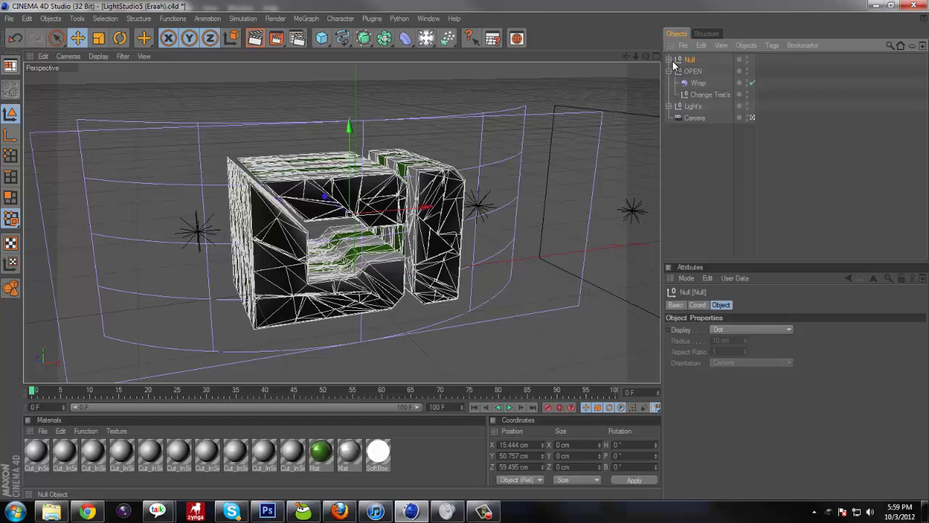
{"action": "left_click", "coordinate": [9, 18]}
{"action": "mouse_move", "coordinate": [50, 18]}
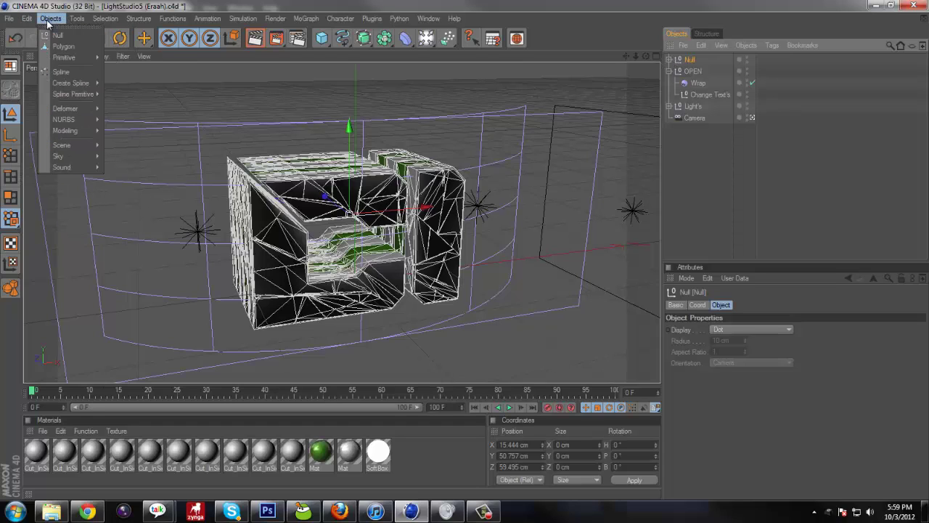
{"action": "left_click", "coordinate": [690, 62]}
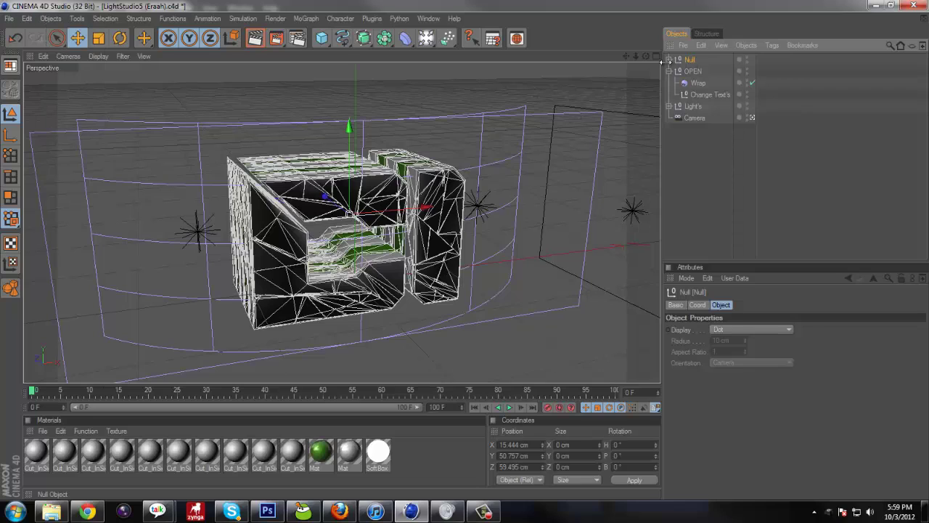
Add a Random effector inside the Null group and set its Strength to 3%
{"action": "left_click", "coordinate": [305, 19]}
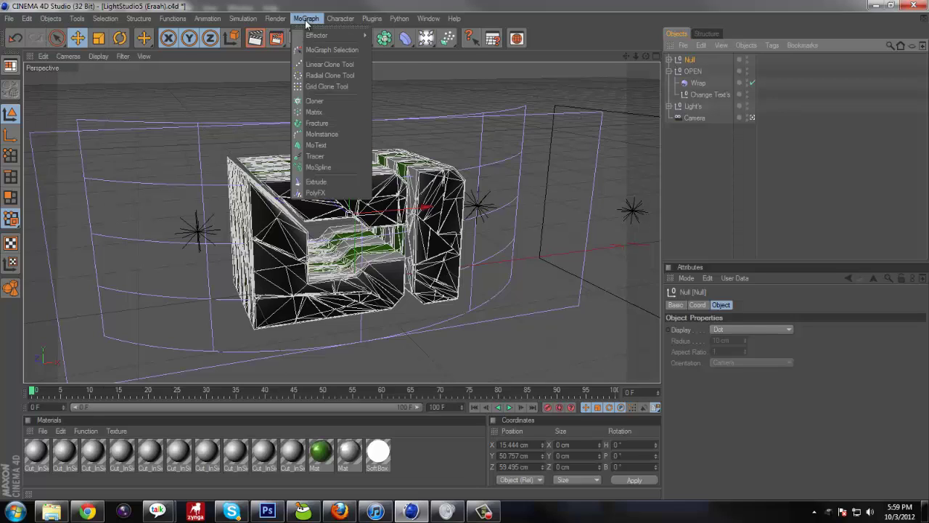
{"action": "mouse_move", "coordinate": [319, 35]}
{"action": "left_click", "coordinate": [395, 109]}
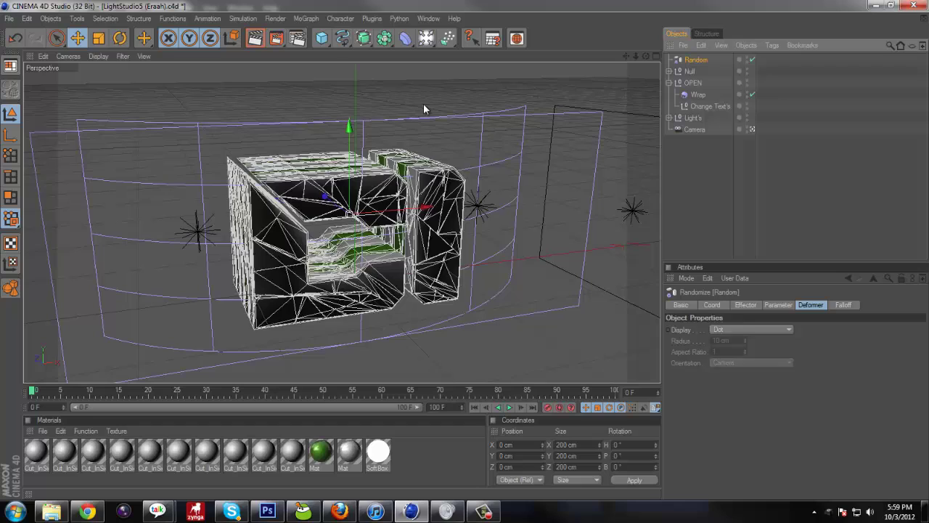
{"action": "left_click_drag", "start_coordinate": [695, 60], "coordinate": [692, 72]}
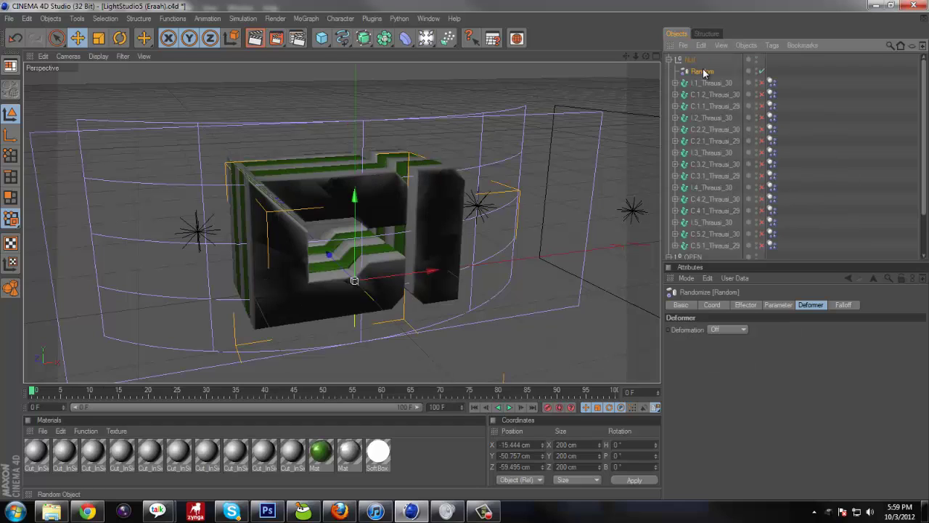
{"action": "left_click", "coordinate": [738, 305]}
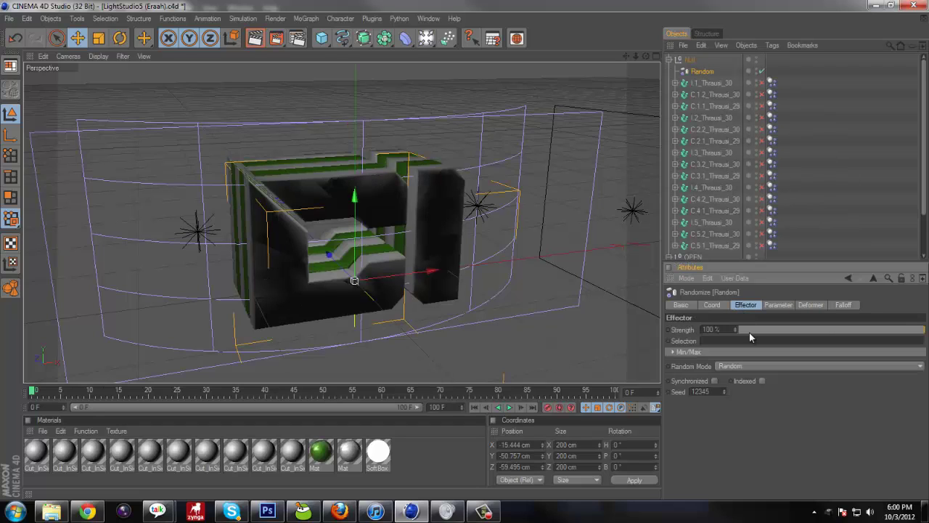
{"action": "left_click", "coordinate": [741, 331]}
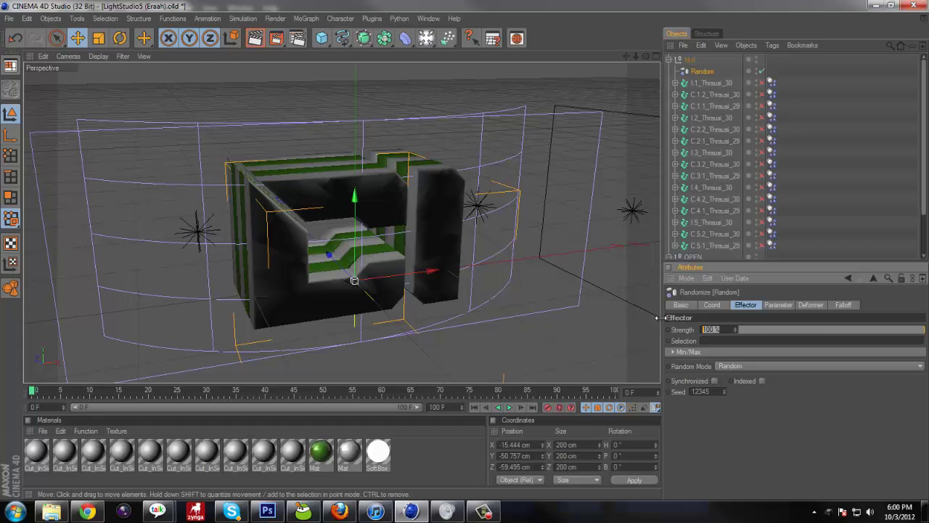
{"action": "type", "text": "3"}
{"action": "key", "text": "Return"}
Set the Random effector's position randomness to 40 cm on X, Y and Z
{"action": "left_click", "coordinate": [777, 305]}
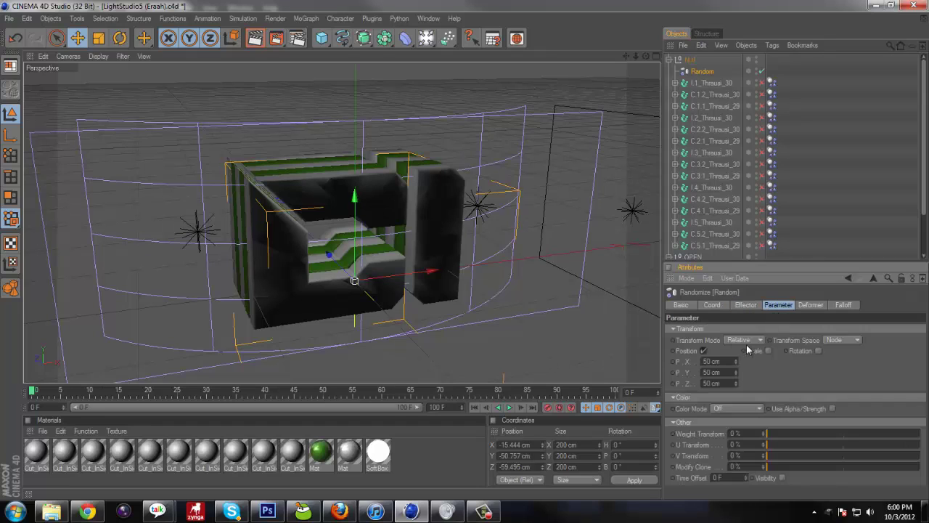
{"action": "type", "text": "4000"}
{"action": "key", "text": "Tab"}
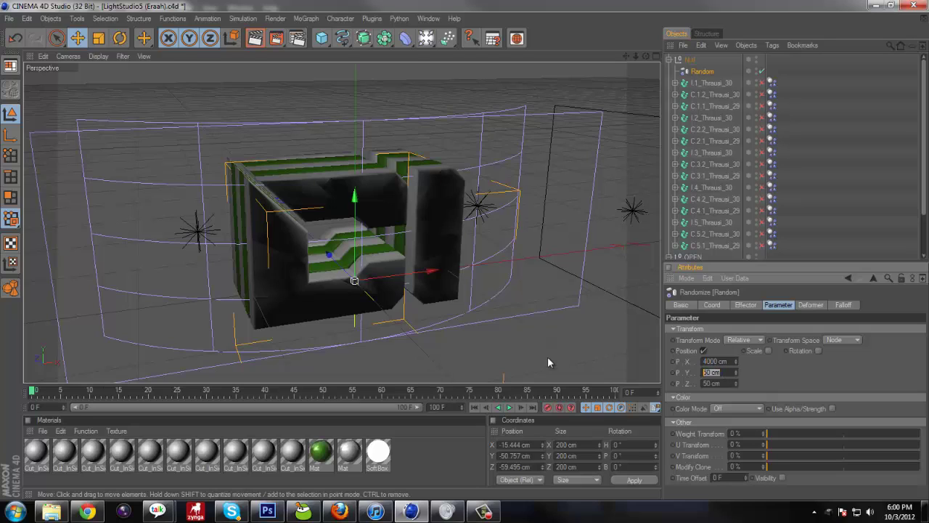
{"action": "left_click", "coordinate": [719, 361]}
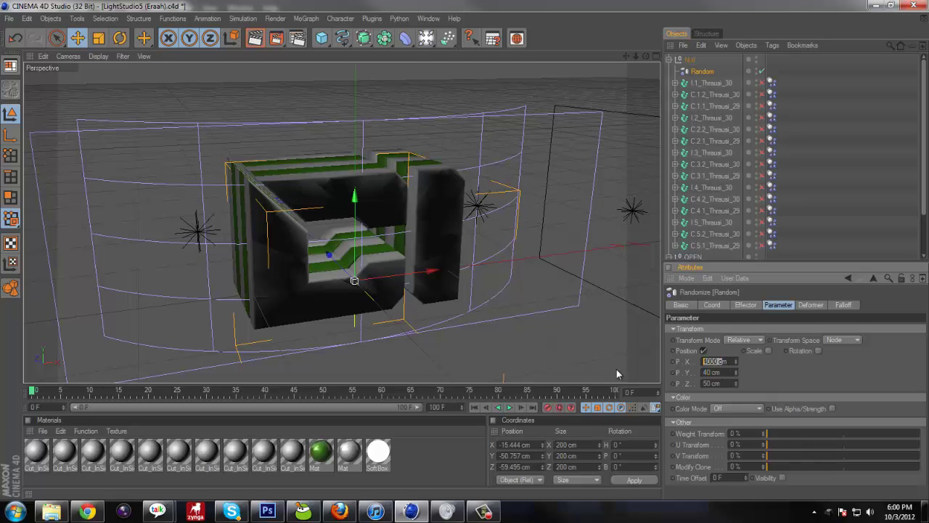
{"action": "key", "text": "Tab"}
{"action": "key", "text": "Tab"}
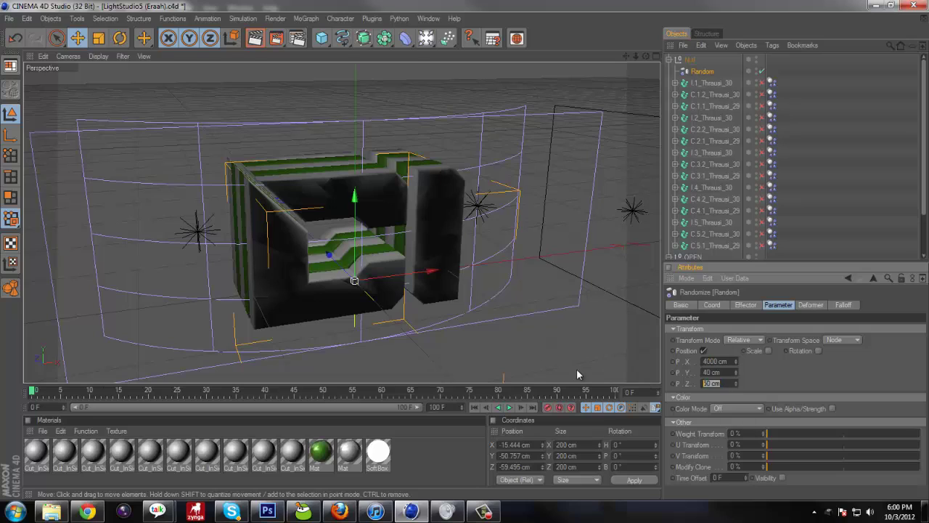
{"action": "double_click", "coordinate": [730, 363]}
{"action": "type", "text": "40"}
{"action": "key", "text": "Return"}
{"action": "double_click", "coordinate": [723, 383]}
Finish Position Z at 40 cm and set the effector's Deformation to Point
{"action": "type", "text": "40"}
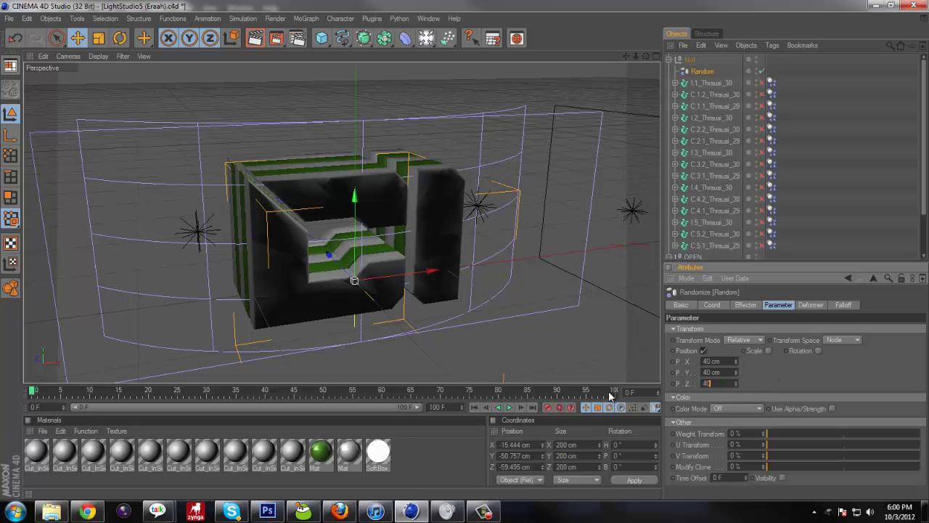
{"action": "left_click", "coordinate": [811, 305]}
{"action": "left_click", "coordinate": [724, 330]}
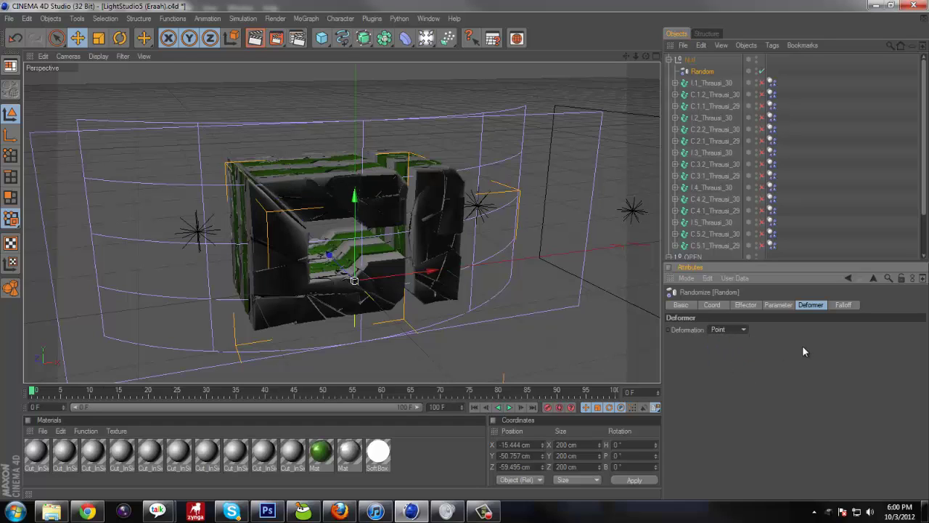
{"action": "left_click", "coordinate": [538, 318]}
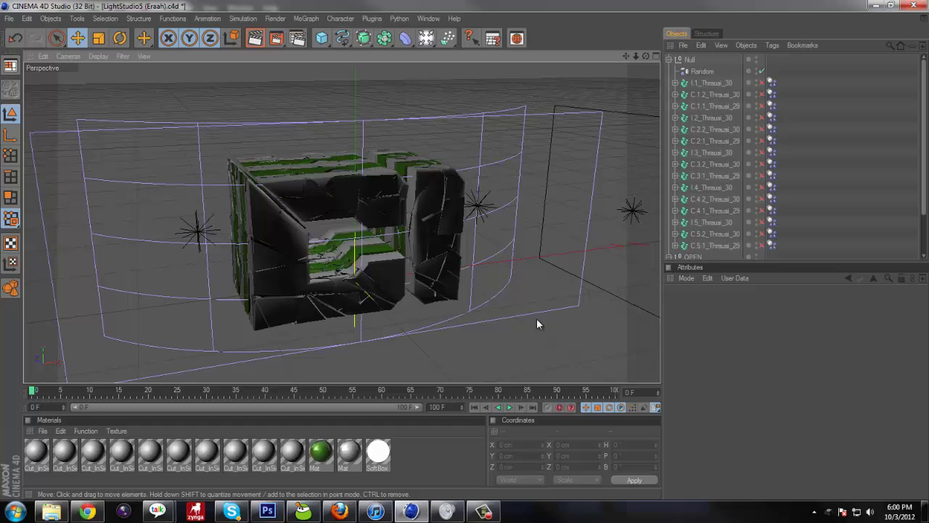
Raise the Random effector's Strength from 3% to 4%
{"action": "left_click", "coordinate": [702, 71]}
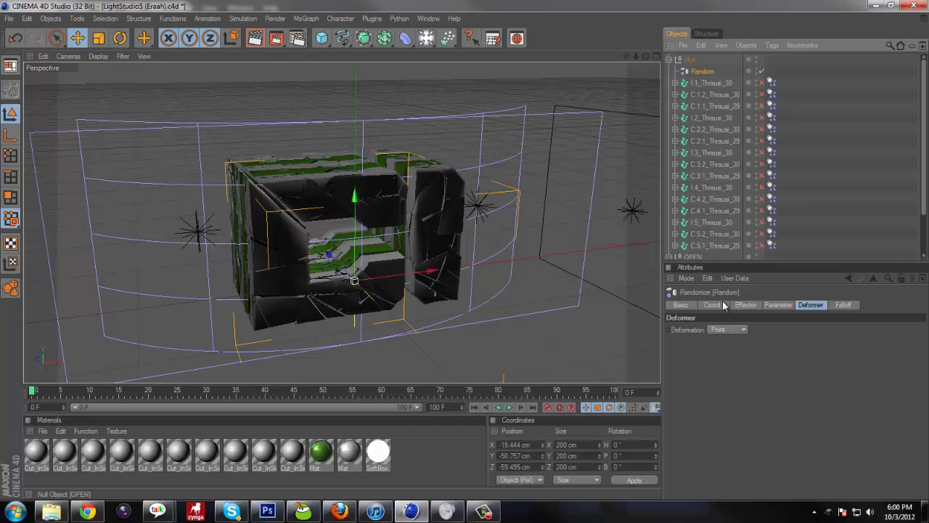
{"action": "left_click", "coordinate": [711, 305]}
{"action": "left_click", "coordinate": [746, 305]}
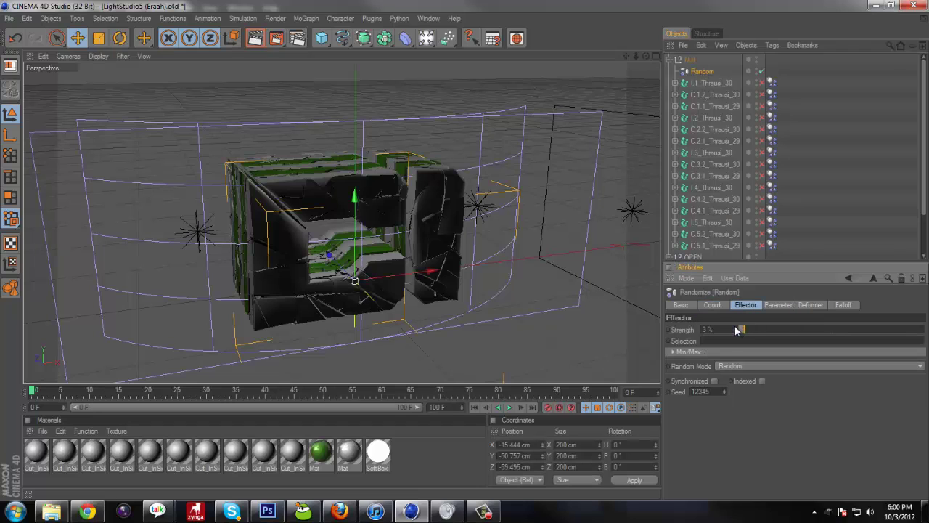
{"action": "left_click_drag", "start_coordinate": [736, 331], "coordinate": [734, 331]}
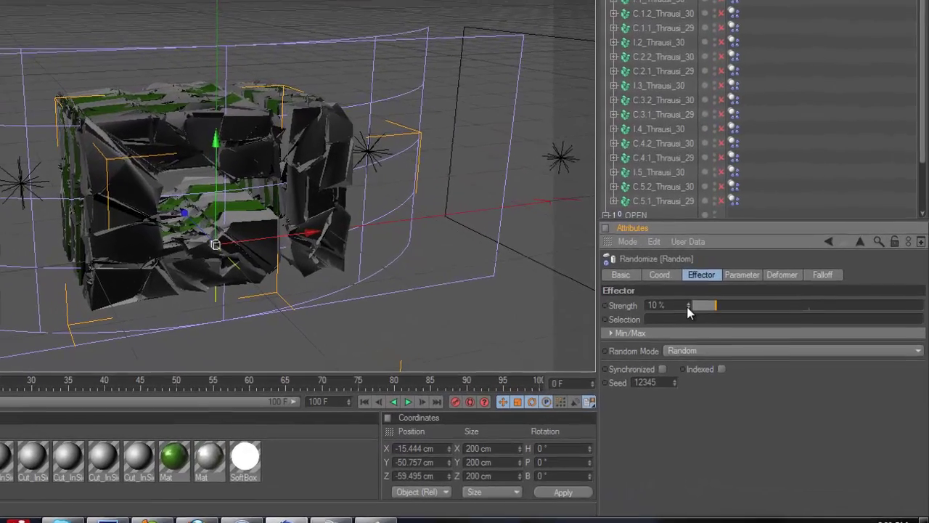
{"action": "left_click_drag", "start_coordinate": [688, 307], "coordinate": [688, 306]}
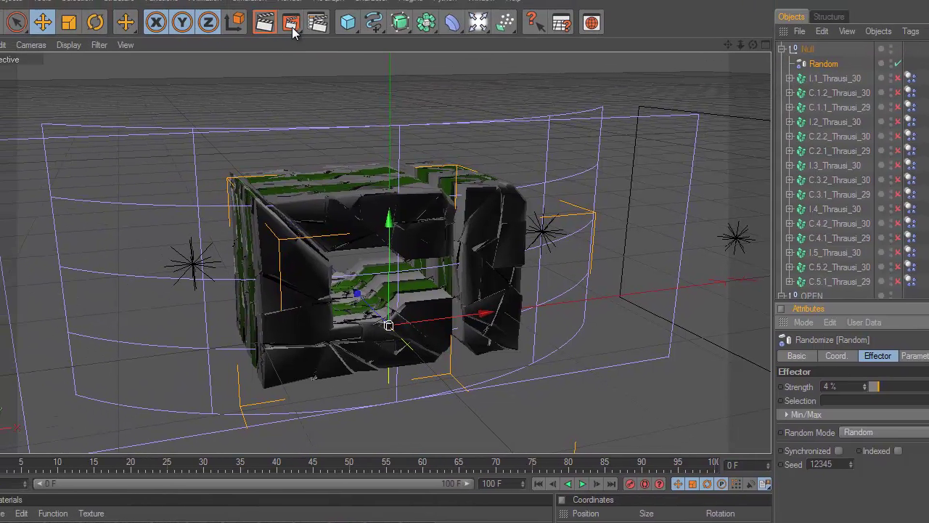
Set the render output file to 'yt avy' in the GFX File folder
{"action": "left_click", "coordinate": [318, 21]}
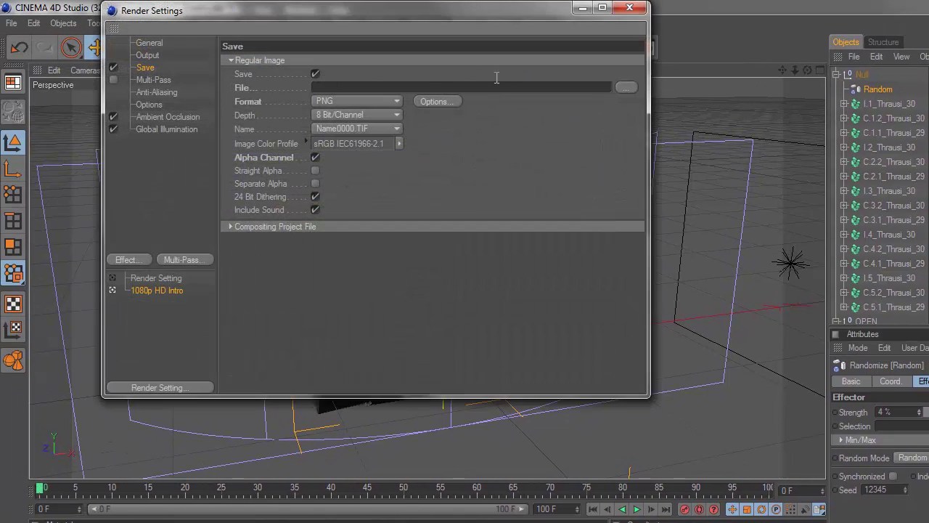
{"action": "left_click", "coordinate": [627, 87]}
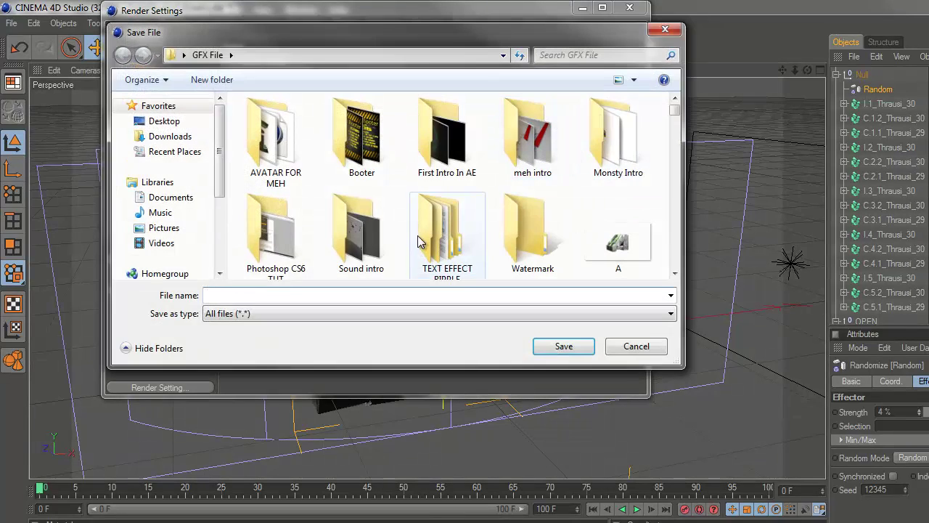
{"action": "scroll", "coordinate": [489, 250], "scroll_direction": "down", "scroll_amount": 5}
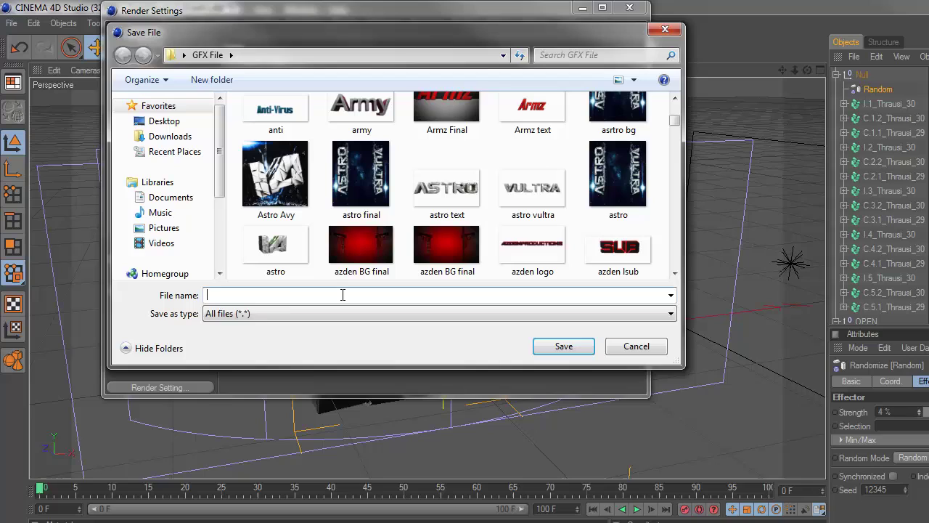
{"action": "type", "text": "yt avy"}
{"action": "key", "text": "Return"}
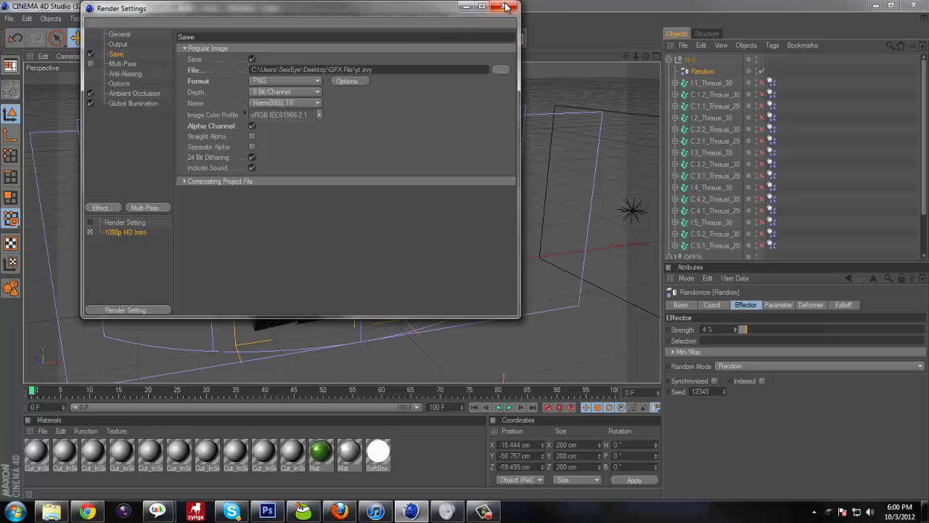
Close Render Settings, render to the Picture Viewer, and switch to Photoshop
{"action": "left_click", "coordinate": [503, 7]}
{"action": "left_click", "coordinate": [276, 38]}
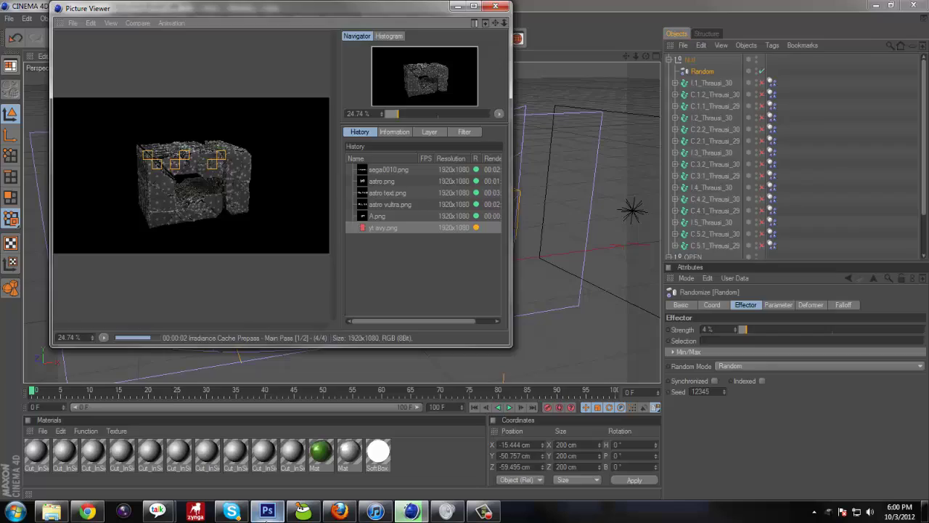
{"action": "left_click", "coordinate": [267, 511]}
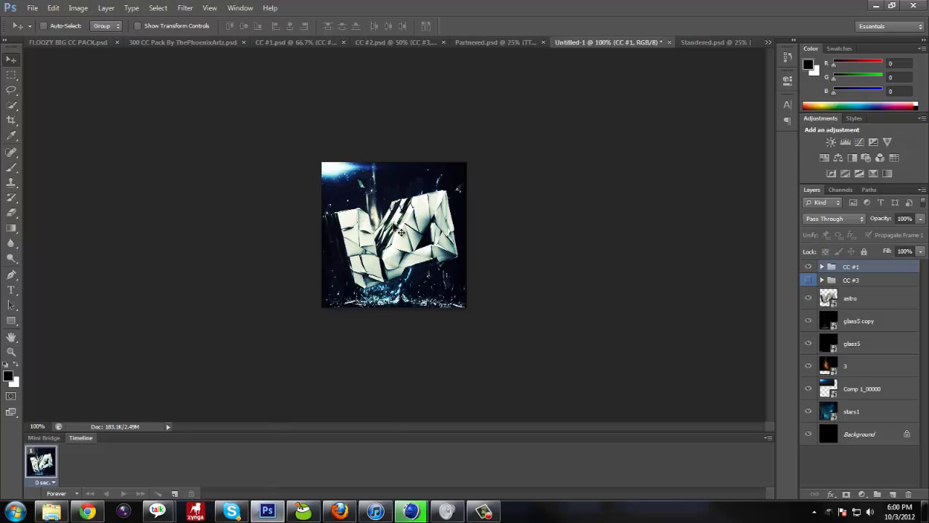
Create a black-filled 250×250 px document and convert its Background into Layer 0
{"action": "key", "text": "ctrl+n"}
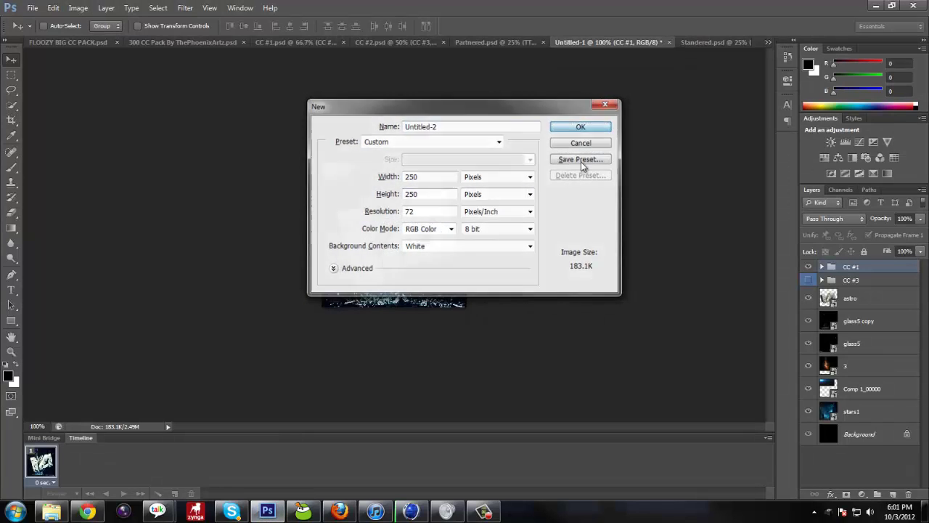
{"action": "key", "text": "Return"}
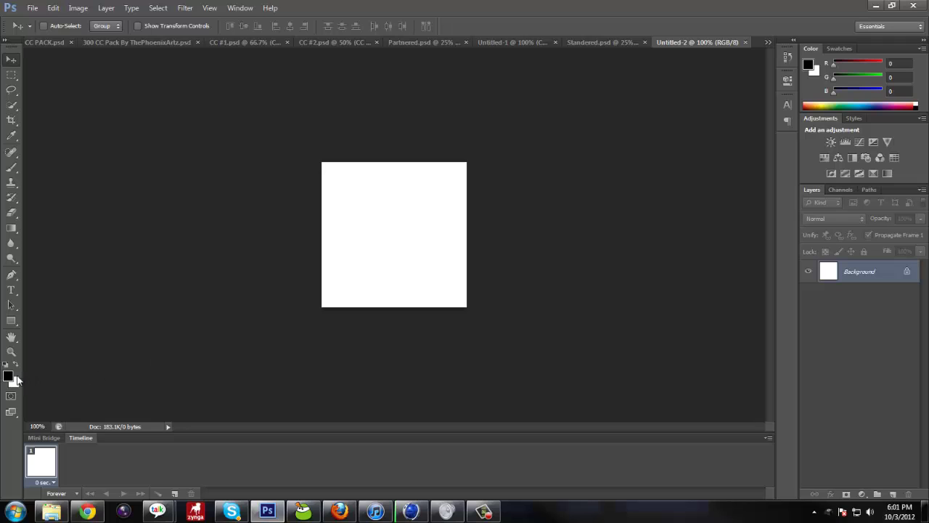
{"action": "key", "text": "alt+BackSpace"}
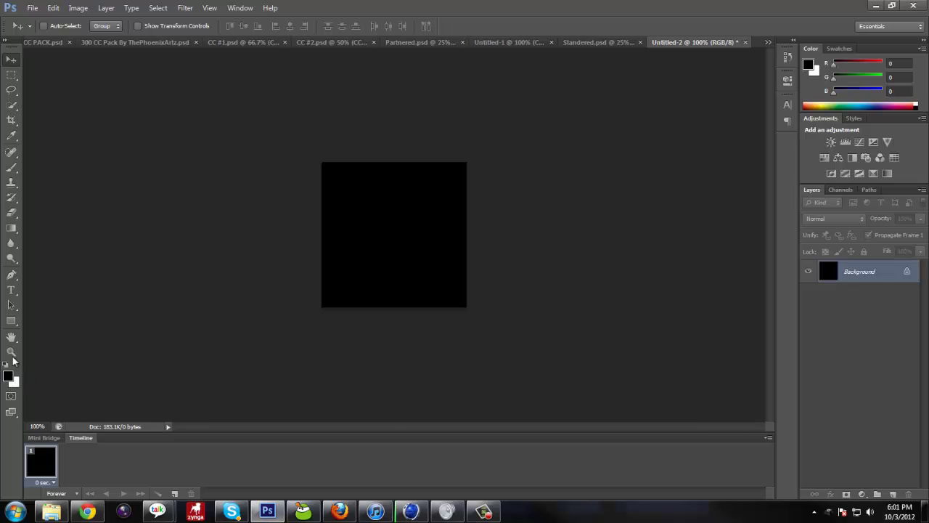
{"action": "double_click", "coordinate": [880, 276]}
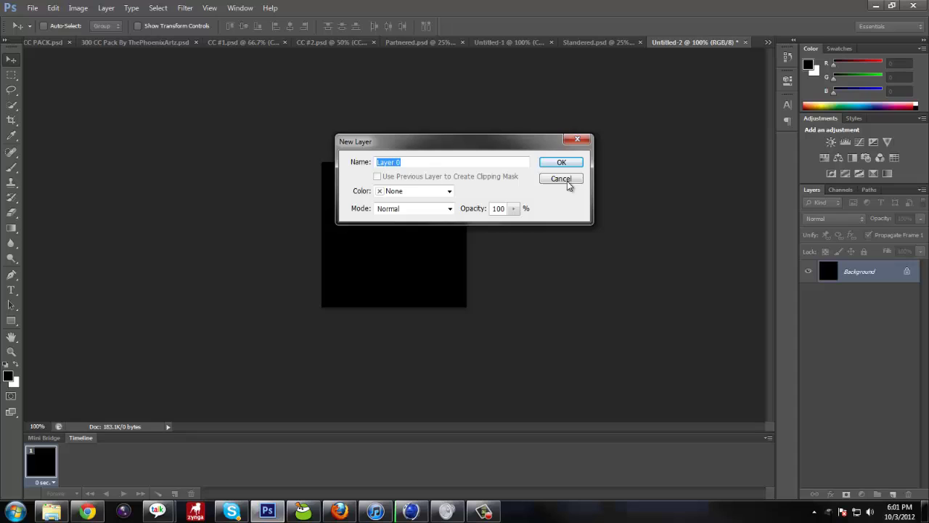
{"action": "left_click", "coordinate": [560, 161]}
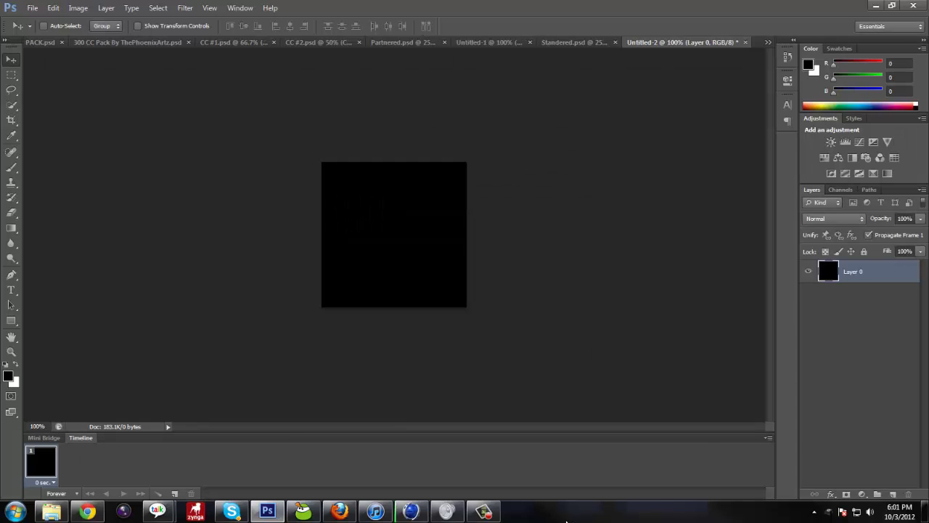
In Skype, send the contact 'good shit', 'brb', 'making a tur' and 'tut'
{"action": "left_click", "coordinate": [231, 511]}
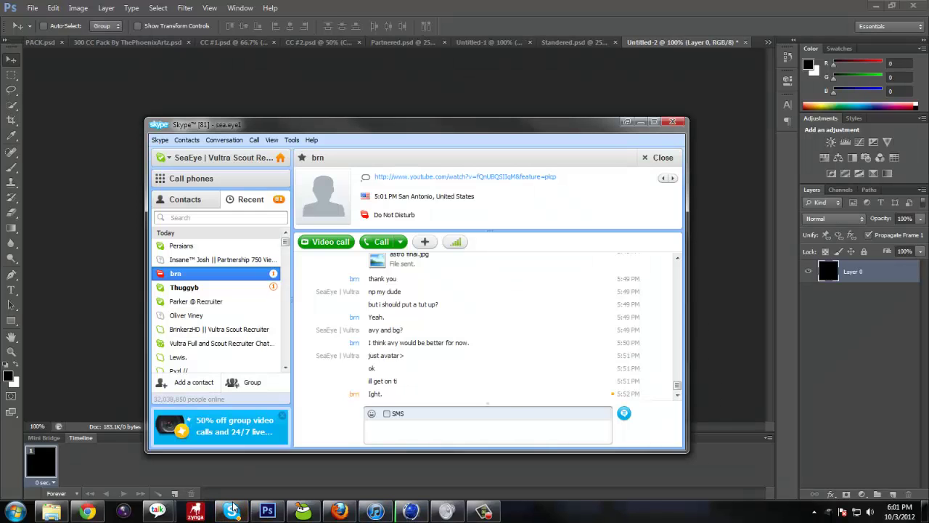
{"action": "left_click", "coordinate": [233, 294]}
{"action": "left_click", "coordinate": [401, 434]}
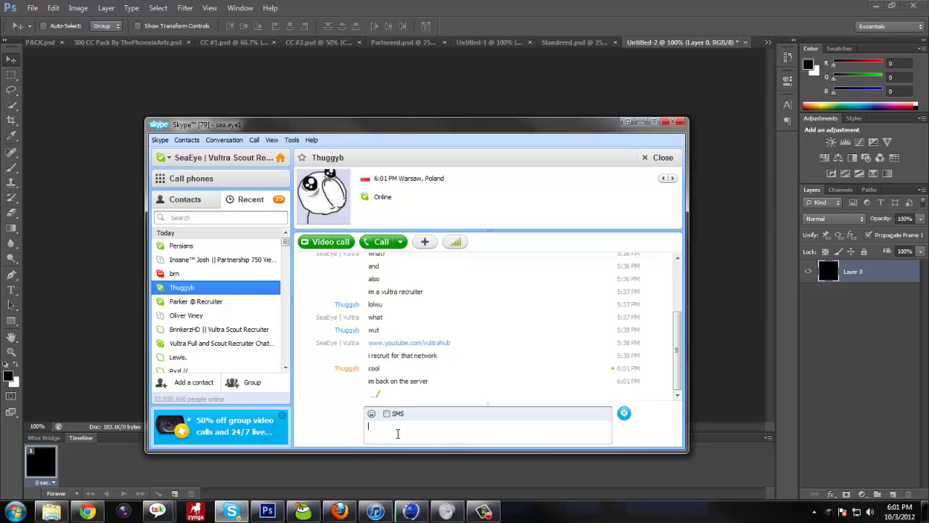
{"action": "type", "text": "good shit"}
{"action": "key", "text": "Return"}
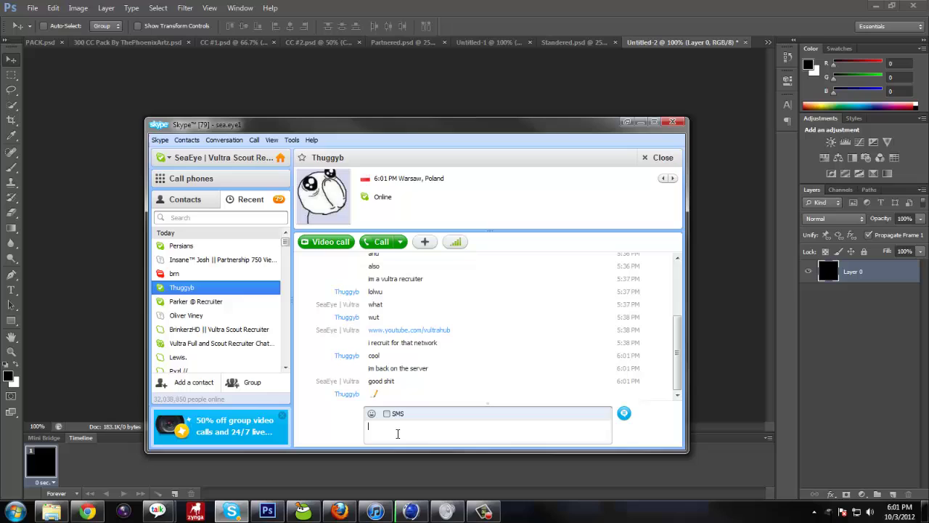
{"action": "type", "text": "brb"}
{"action": "key", "text": "Return"}
{"action": "type", "text": "making a tur"}
{"action": "key", "text": "Return"}
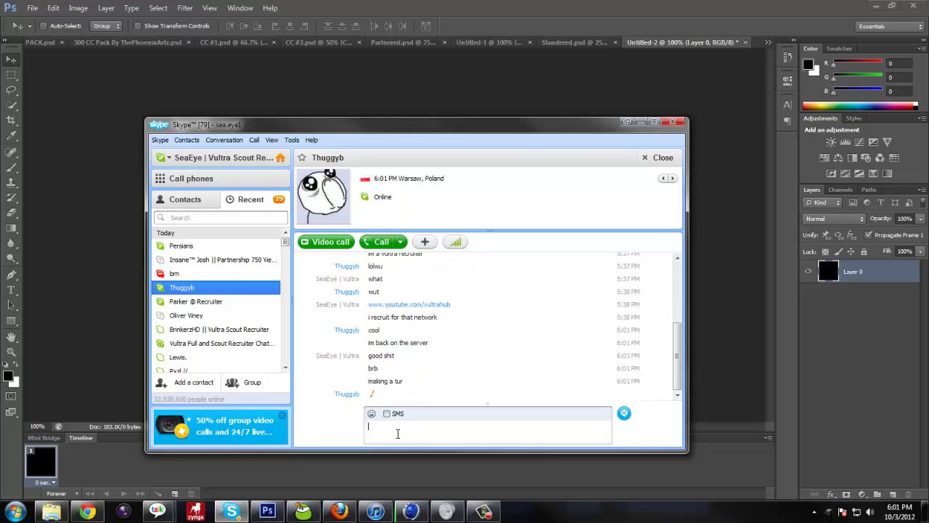
{"action": "type", "text": "tut*"}
{"action": "key", "text": "Return"}
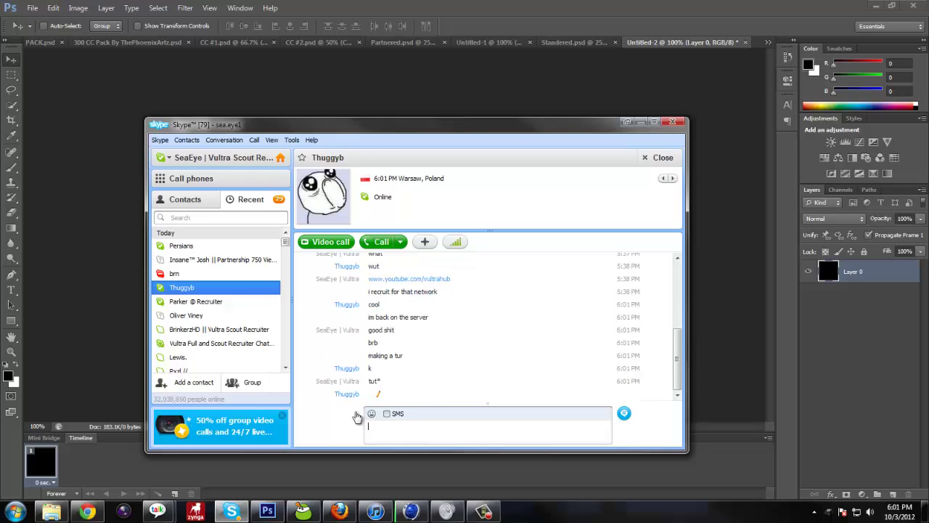
Switch between Photoshop, Cinema 4D and Skype to check on the render
{"action": "left_click", "coordinate": [109, 247]}
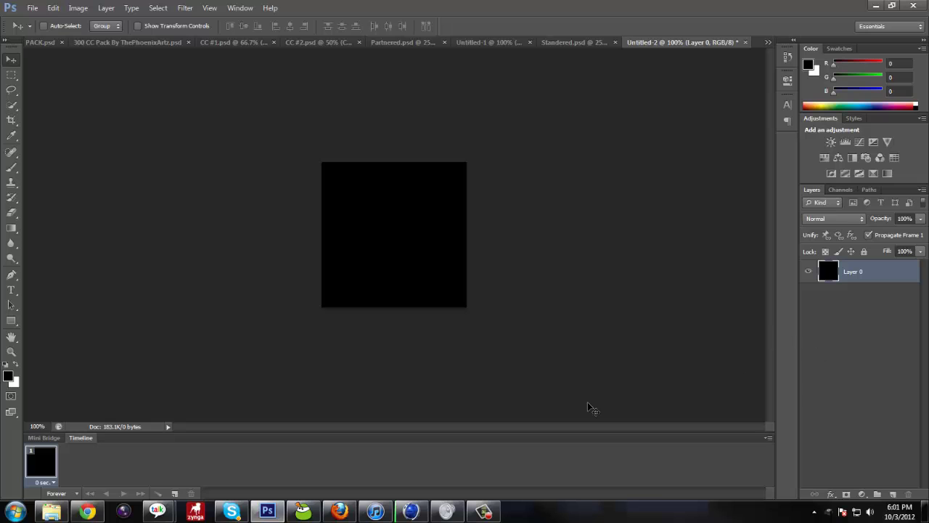
{"action": "left_click", "coordinate": [406, 513]}
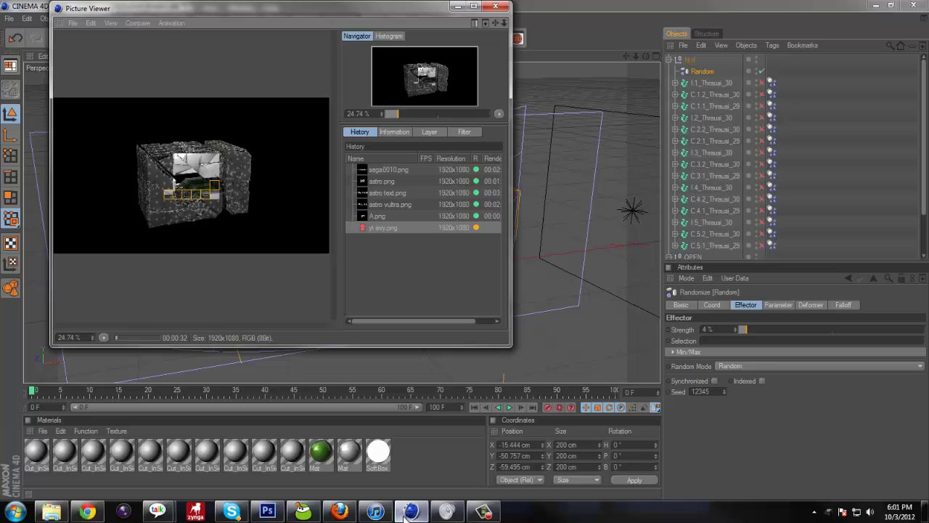
{"action": "left_click", "coordinate": [407, 514]}
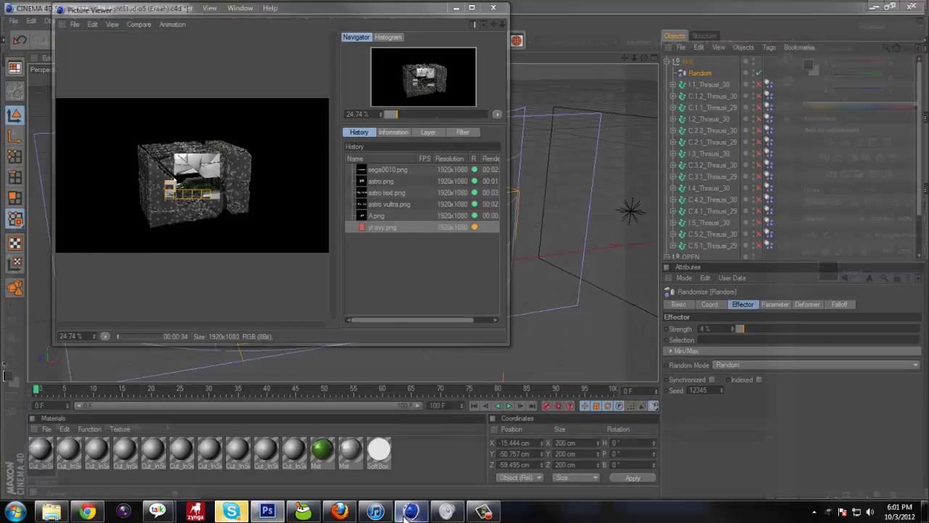
{"action": "left_click", "coordinate": [232, 512]}
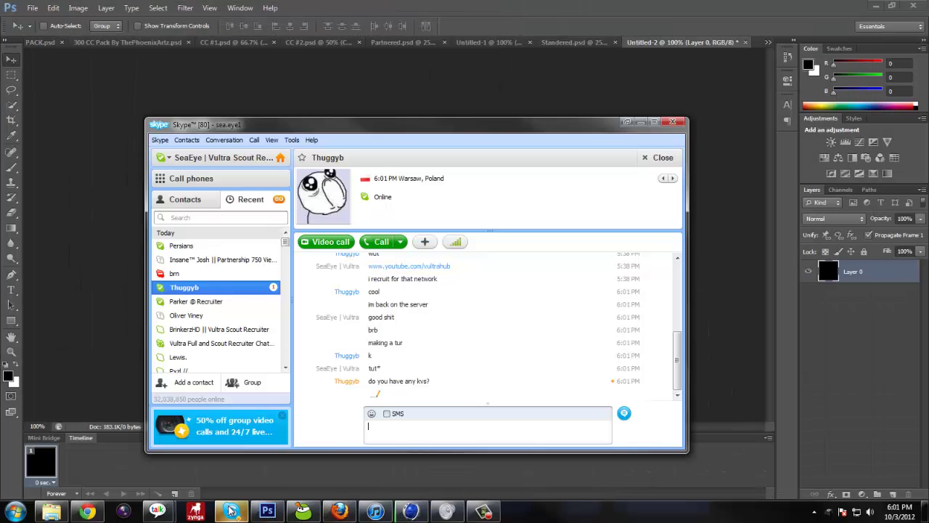
{"action": "left_click", "coordinate": [232, 512]}
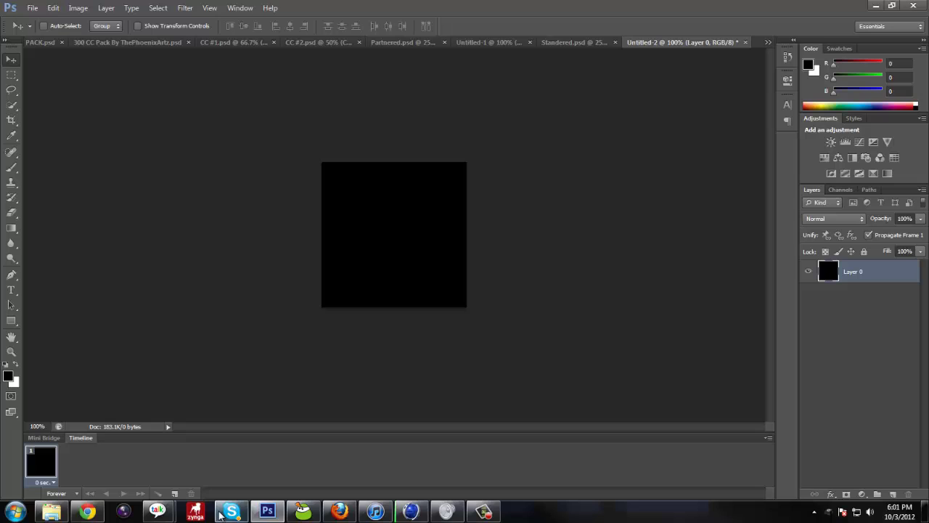
Send 'cant', 'tut', 'atm' and 'your on screen' in Skype, then return to Photoshop
{"action": "left_click", "coordinate": [219, 515]}
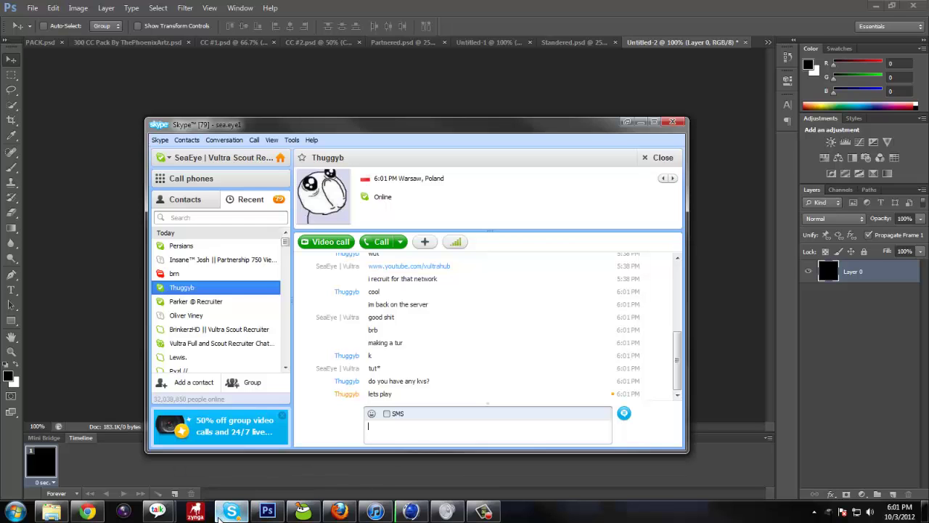
{"action": "type", "text": "cant"}
{"action": "key", "text": "Return"}
{"action": "type", "text": "tut"}
{"action": "key", "text": "Return"}
{"action": "type", "text": "atm"}
{"action": "key", "text": "Return"}
{"action": "type", "text": "y"}
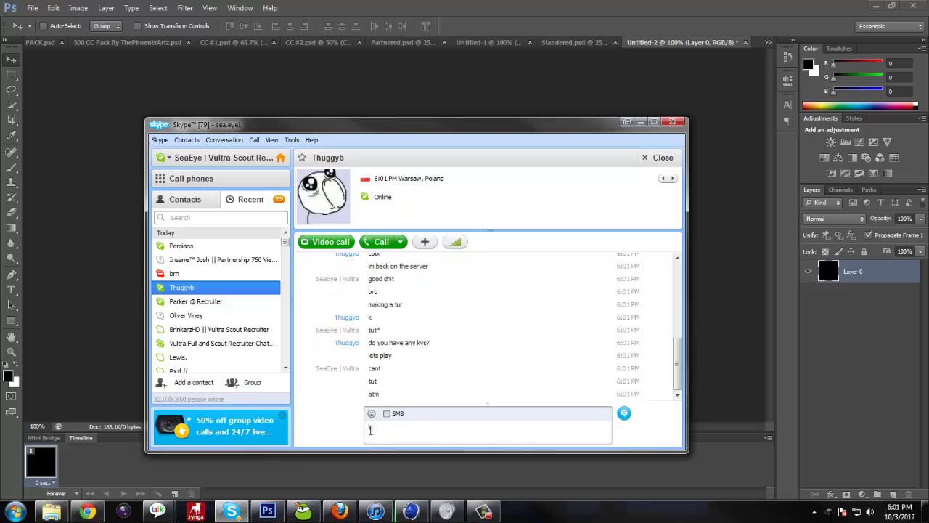
{"action": "type", "text": "our on screen"}
{"action": "key", "text": "Return"}
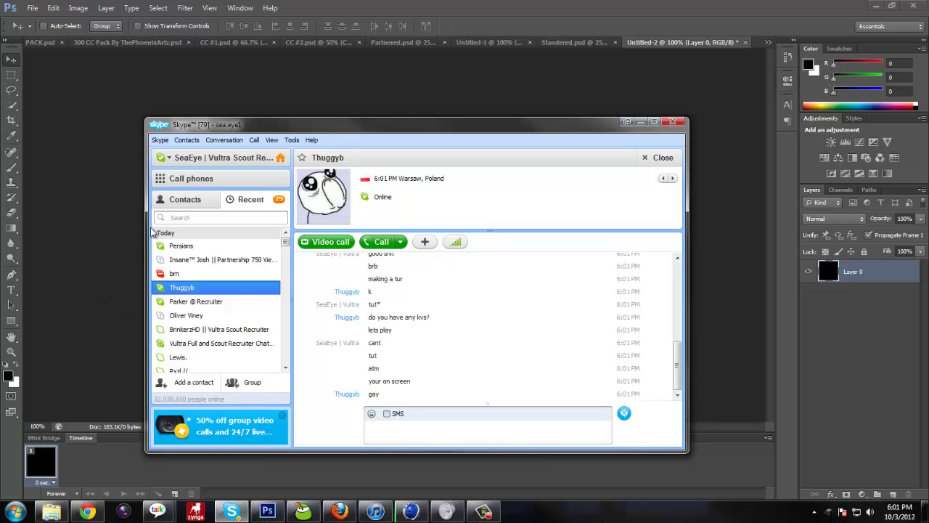
{"action": "left_click", "coordinate": [103, 240]}
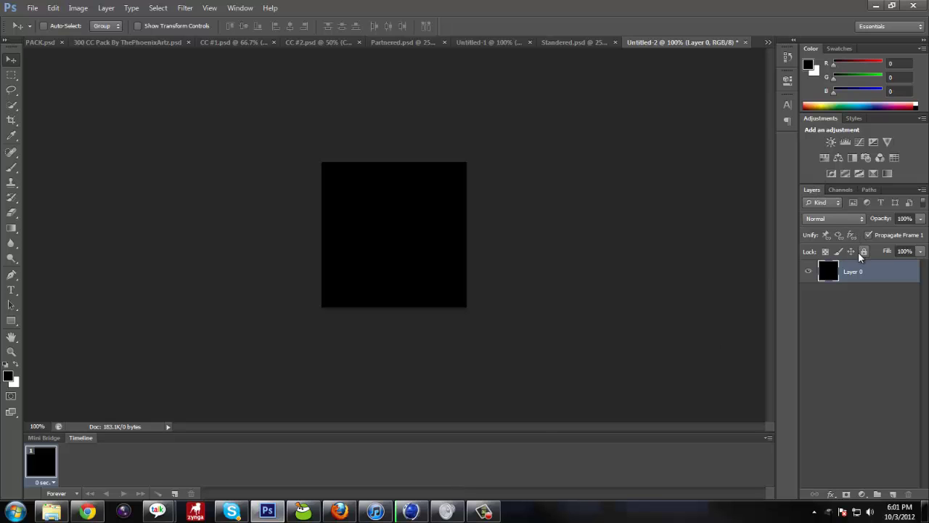
Check the Cinema 4D render, close the Volume Mixer window, and return to Chrome
{"action": "left_click", "coordinate": [408, 511]}
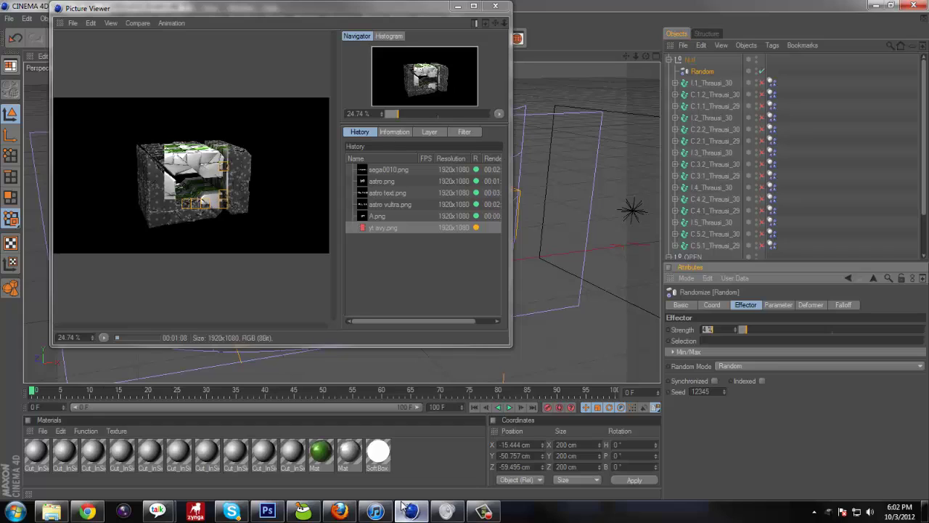
{"action": "mouse_move", "coordinate": [398, 517]}
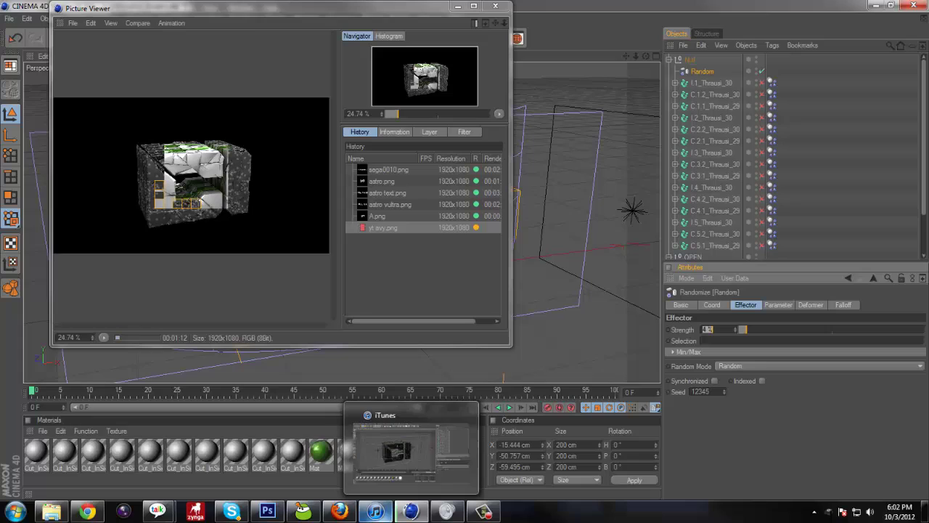
{"action": "mouse_move", "coordinate": [285, 515]}
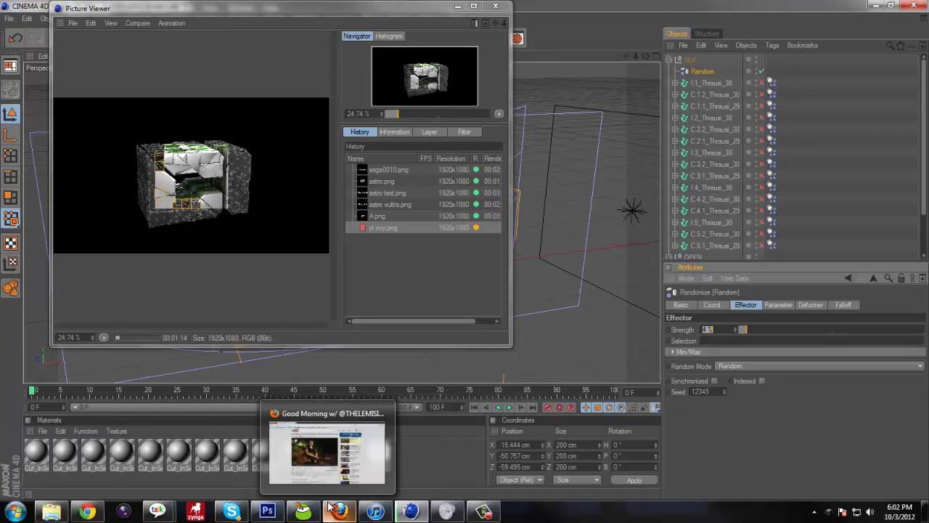
{"action": "right_click", "coordinate": [453, 513]}
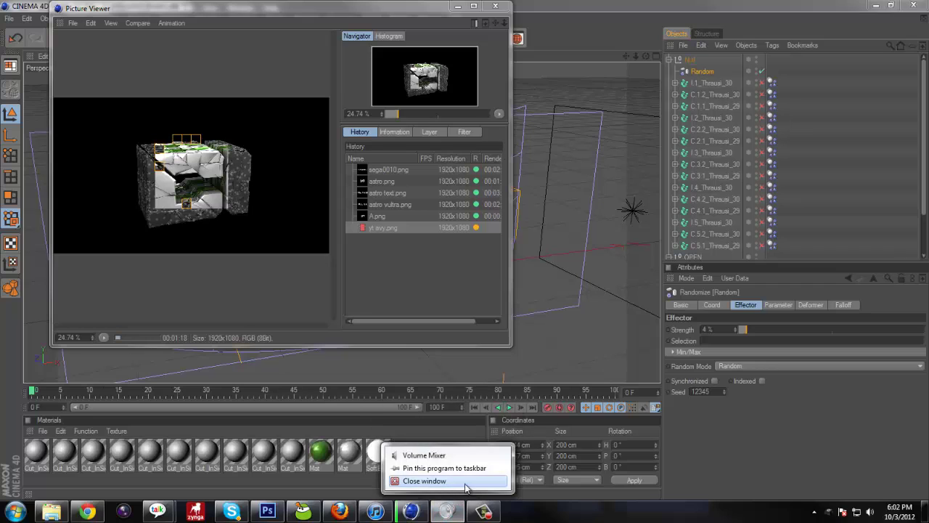
{"action": "left_click", "coordinate": [424, 483]}
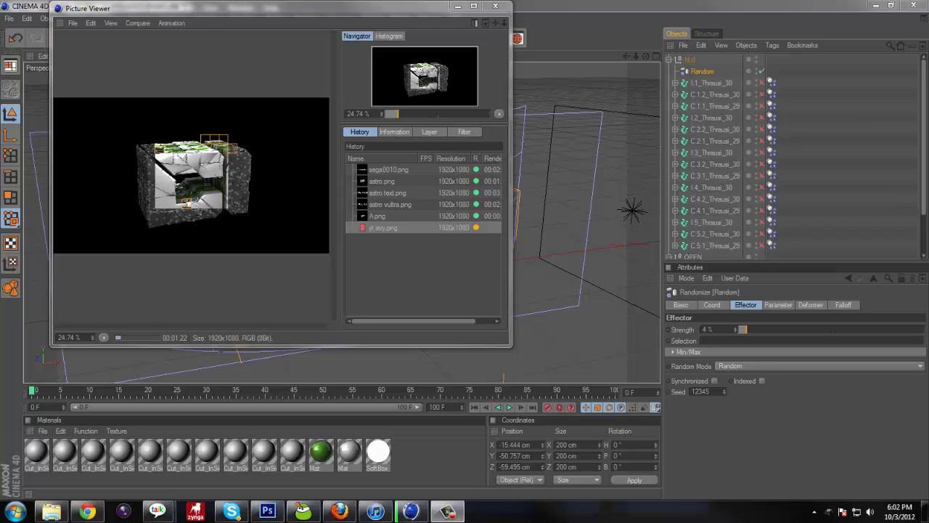
{"action": "left_click", "coordinate": [86, 511]}
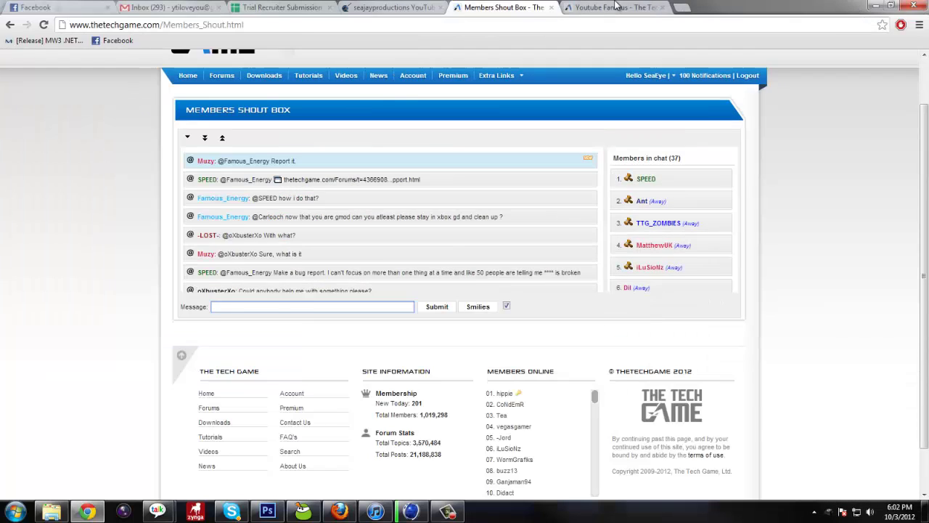
Switch to the other Tech Game tab and browse the site's forums page
{"action": "left_click", "coordinate": [615, 6]}
{"action": "scroll", "coordinate": [474, 183], "scroll_direction": "up", "scroll_amount": 4}
{"action": "left_click", "coordinate": [222, 133]}
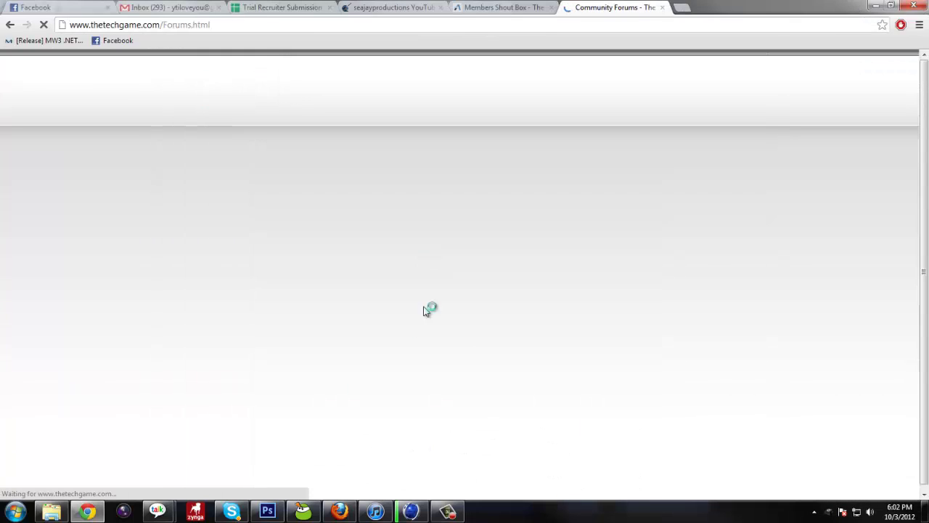
{"action": "scroll", "coordinate": [392, 392], "scroll_direction": "down", "scroll_amount": 5}
{"action": "scroll", "coordinate": [381, 396], "scroll_direction": "up", "scroll_amount": 5}
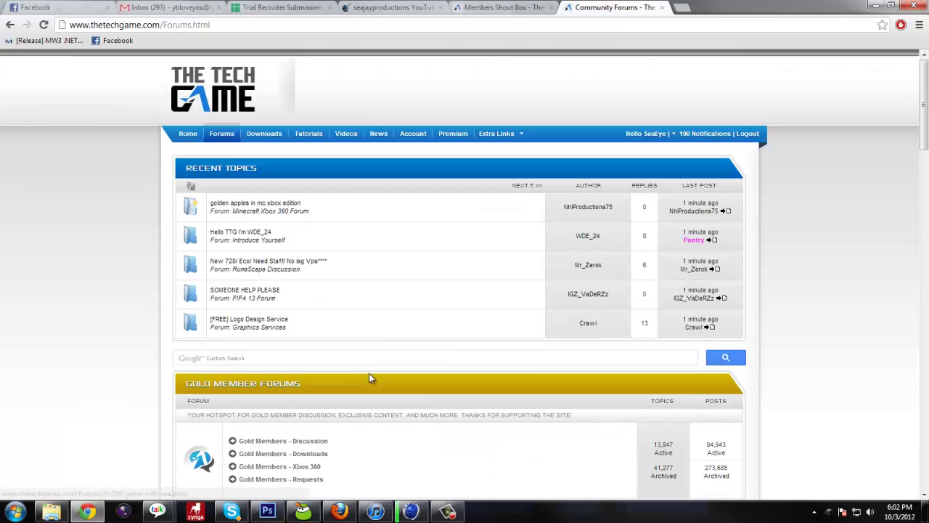
{"action": "scroll", "coordinate": [411, 317], "scroll_direction": "down", "scroll_amount": 6}
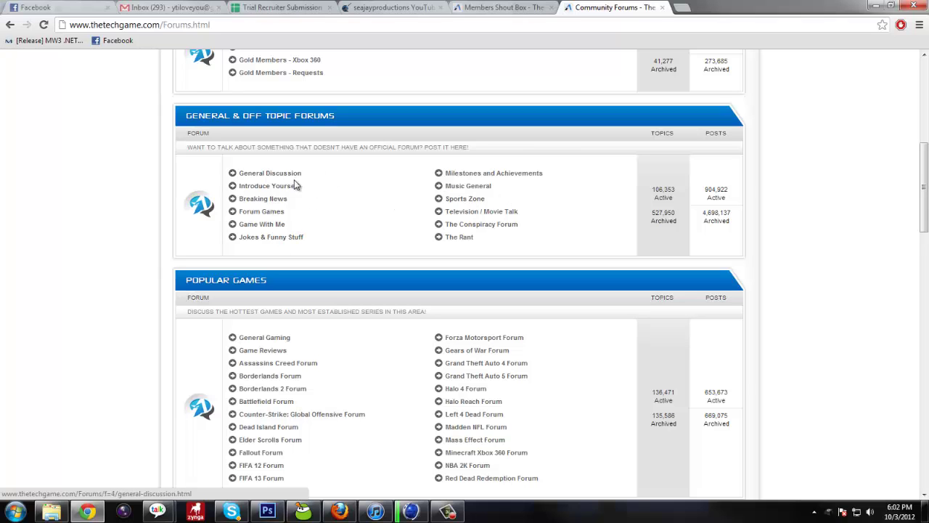
{"action": "scroll", "coordinate": [497, 243], "scroll_direction": "down", "scroll_amount": 2}
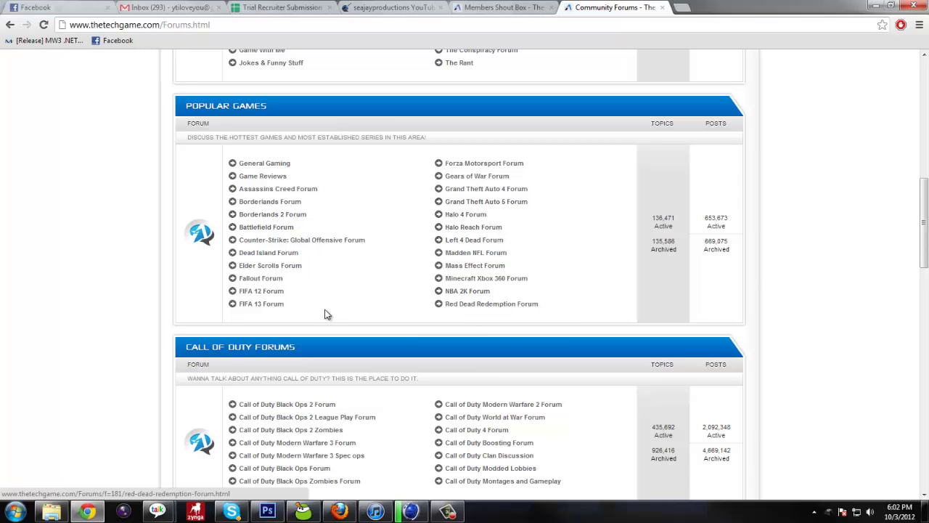
{"action": "scroll", "coordinate": [325, 314], "scroll_direction": "down", "scroll_amount": 1}
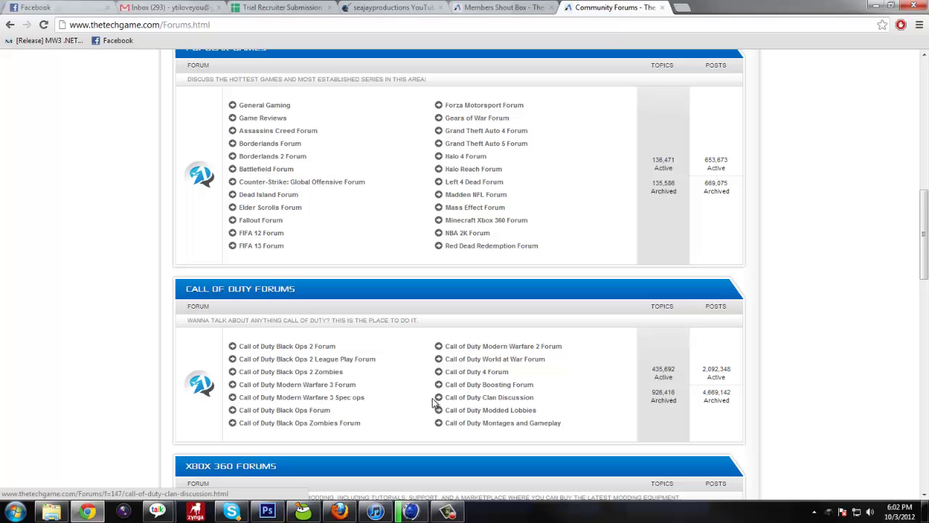
Look into a Call of Duty forum section, then return to the forums index
{"action": "left_click", "coordinate": [449, 399]}
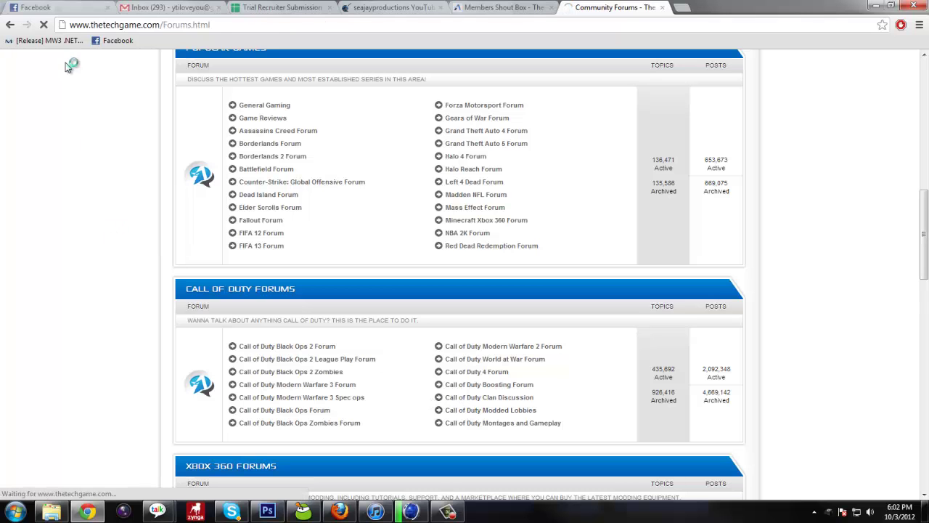
{"action": "scroll", "coordinate": [128, 206], "scroll_direction": "down", "scroll_amount": 4}
{"action": "scroll", "coordinate": [122, 190], "scroll_direction": "up", "scroll_amount": 3}
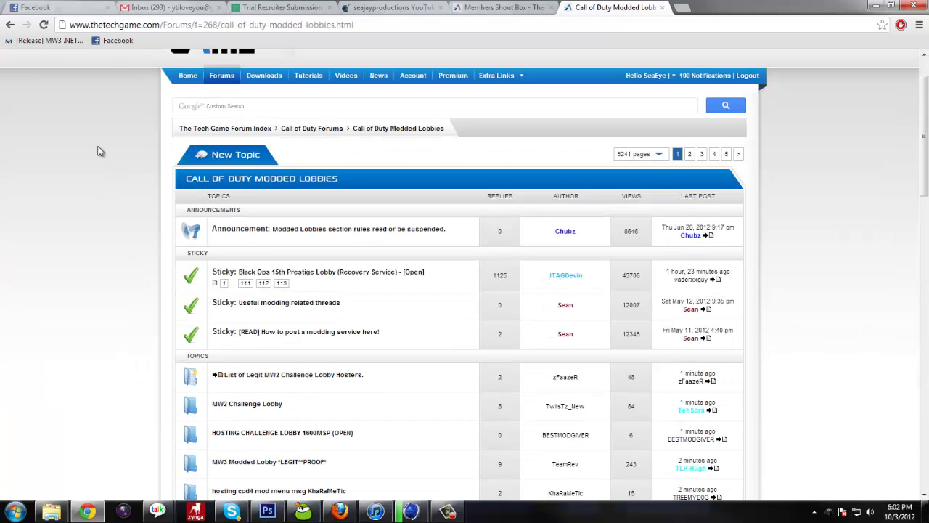
{"action": "left_click", "coordinate": [9, 24]}
{"action": "scroll", "coordinate": [349, 356], "scroll_direction": "down", "scroll_amount": 6}
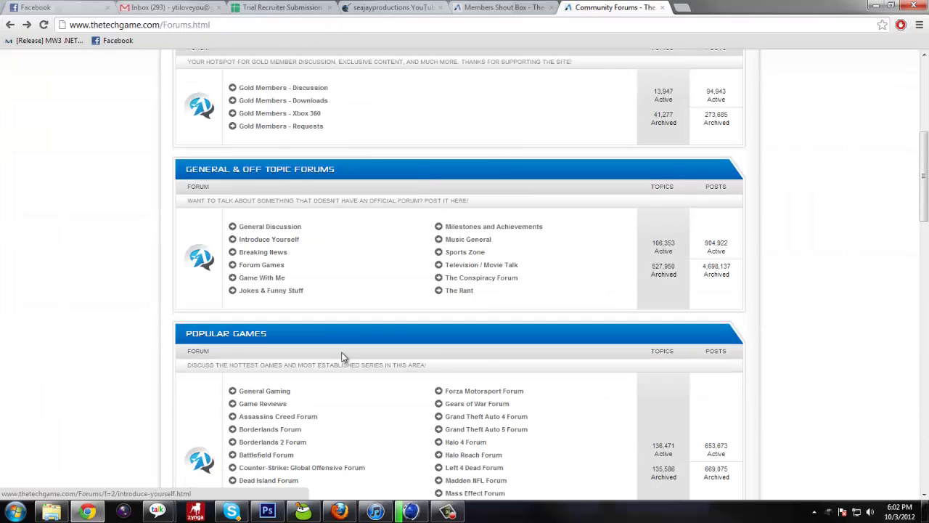
{"action": "scroll", "coordinate": [344, 352], "scroll_direction": "down", "scroll_amount": 4}
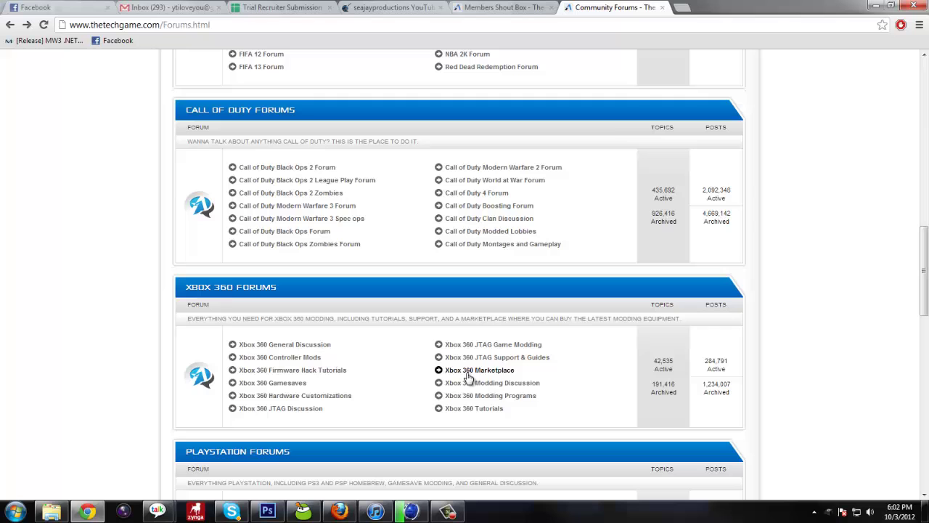
Glance at the Cinema 4D render, then open the Youtube Famous forum
{"action": "left_click", "coordinate": [411, 511]}
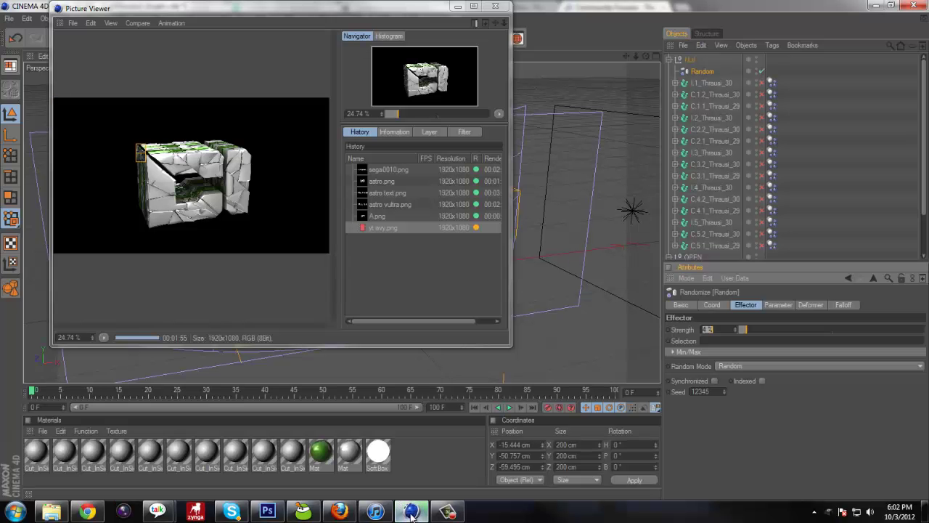
{"action": "left_click", "coordinate": [411, 512]}
{"action": "scroll", "coordinate": [422, 345], "scroll_direction": "down", "scroll_amount": 4}
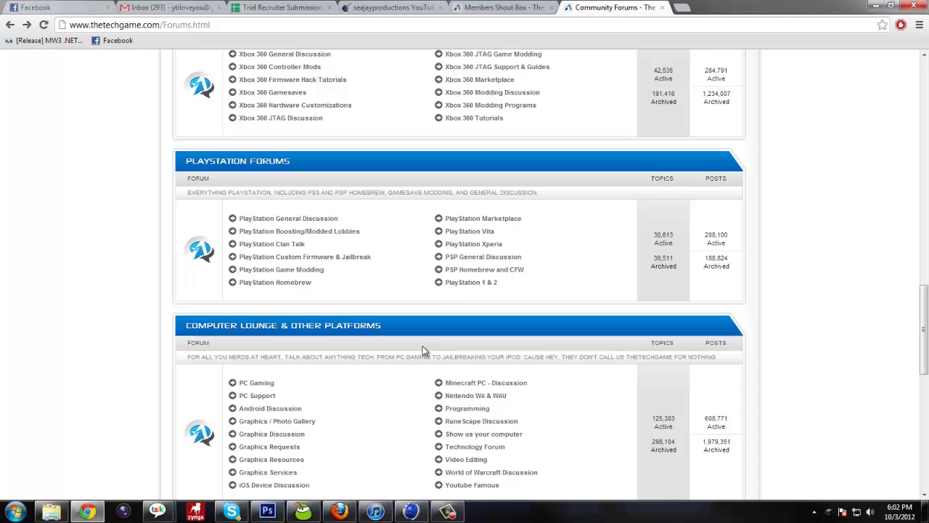
{"action": "scroll", "coordinate": [407, 394], "scroll_direction": "down", "scroll_amount": 2}
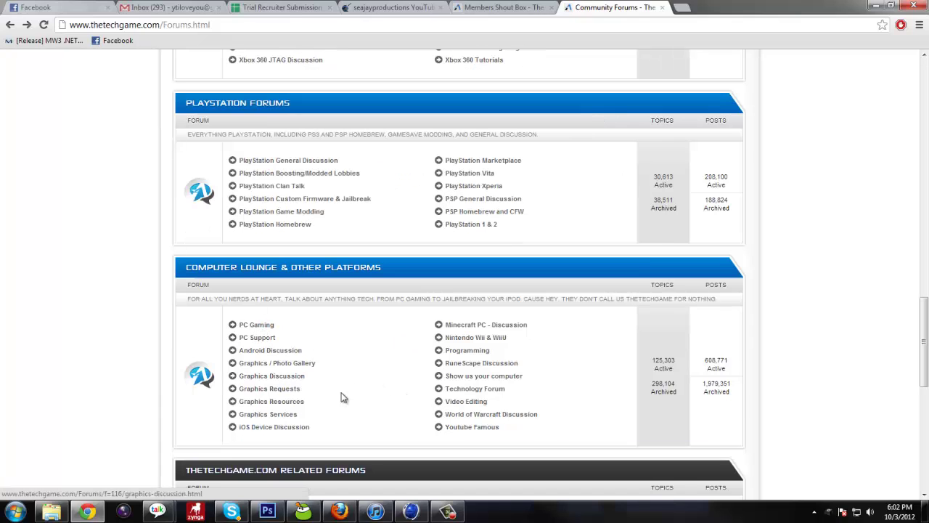
{"action": "left_click", "coordinate": [500, 429]}
{"action": "scroll", "coordinate": [510, 336], "scroll_direction": "down", "scroll_amount": 5}
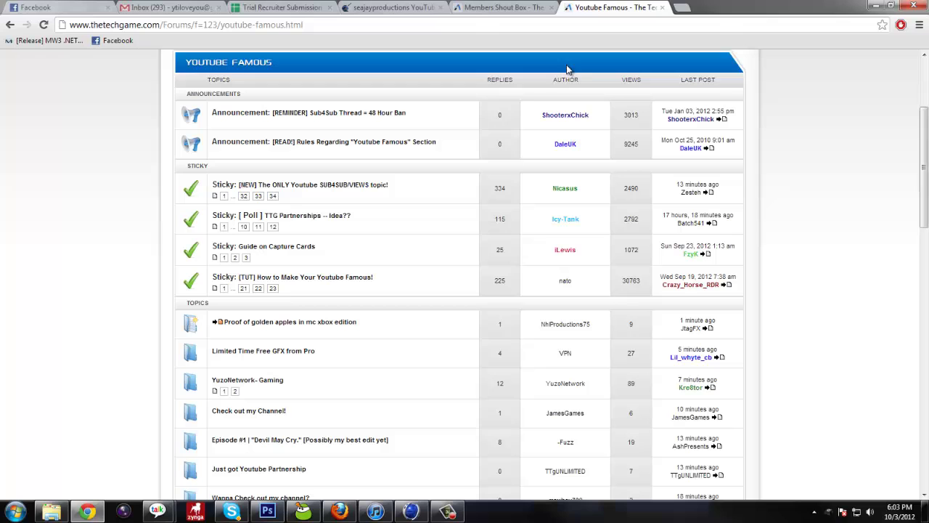
Place yt avy.png into the black Untitled-2 canvas in Photoshop
{"action": "left_click", "coordinate": [876, 5]}
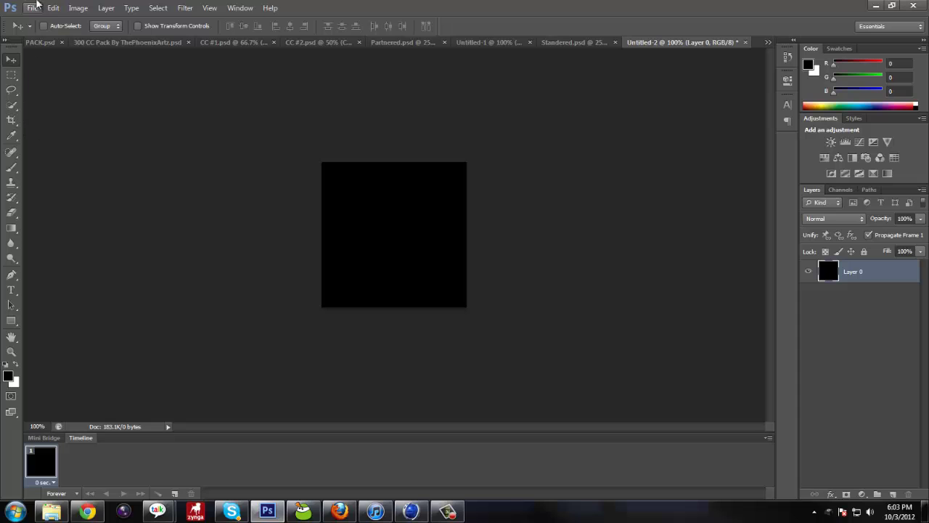
{"action": "left_click", "coordinate": [33, 8]}
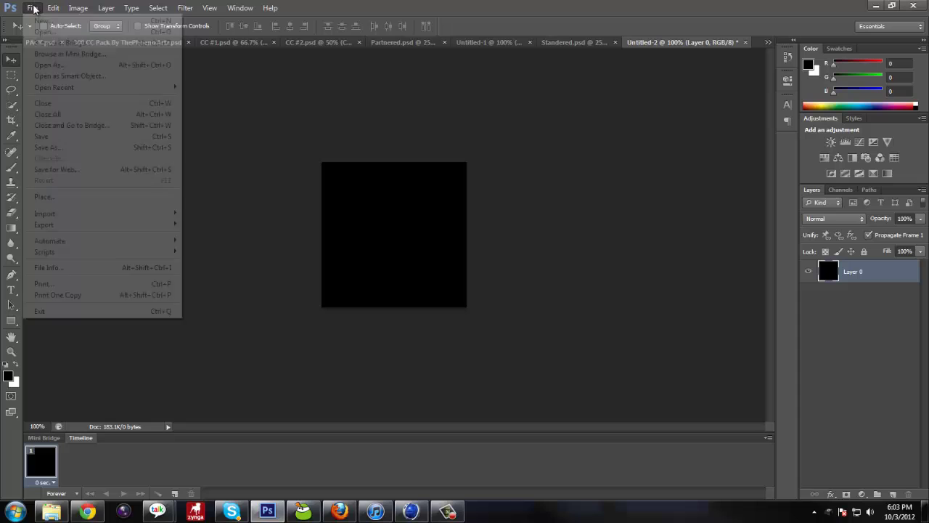
{"action": "left_click", "coordinate": [83, 196]}
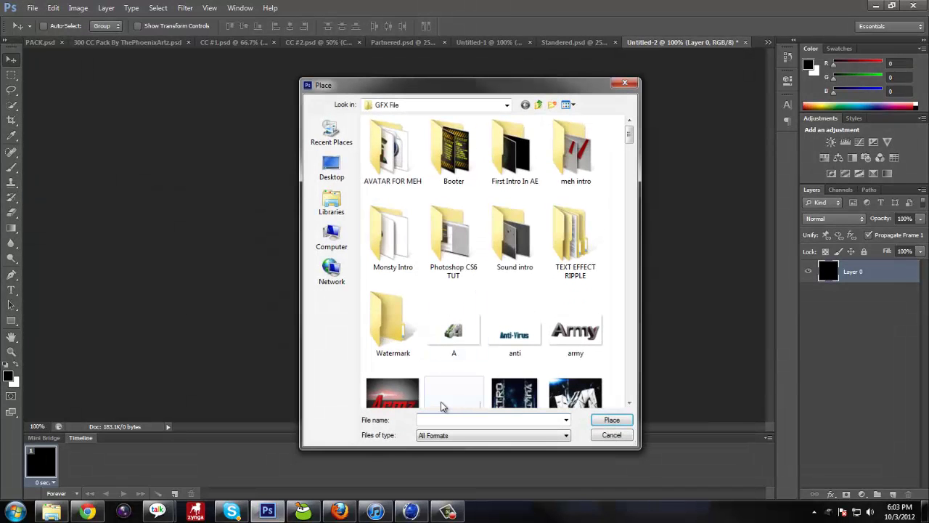
{"action": "type", "text": "yt"}
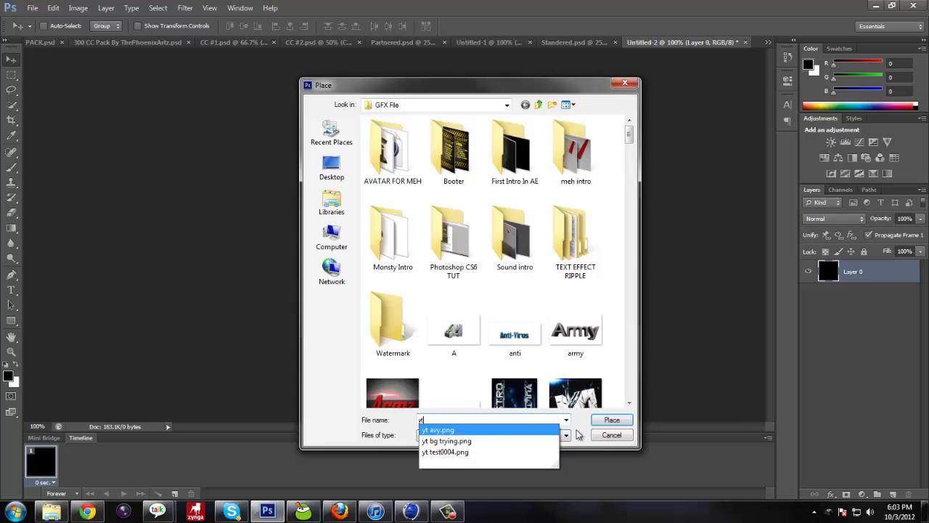
{"action": "key", "text": "Return"}
{"action": "left_click", "coordinate": [612, 420]}
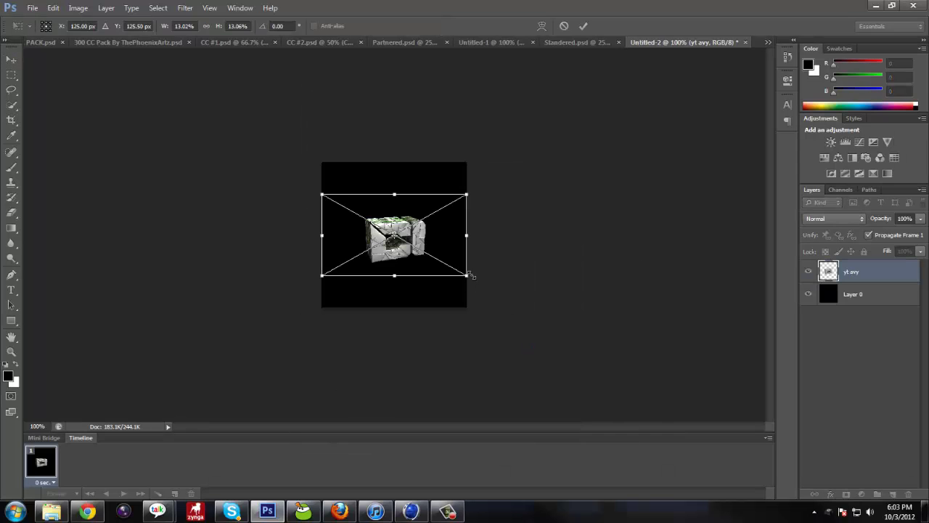
Resize the placed render and tilt it about 6 degrees, then commit the transform
{"action": "left_click_drag", "start_coordinate": [600, 386], "coordinate": [523, 301]}
{"action": "left_click_drag", "start_coordinate": [450, 264], "coordinate": [487, 284]}
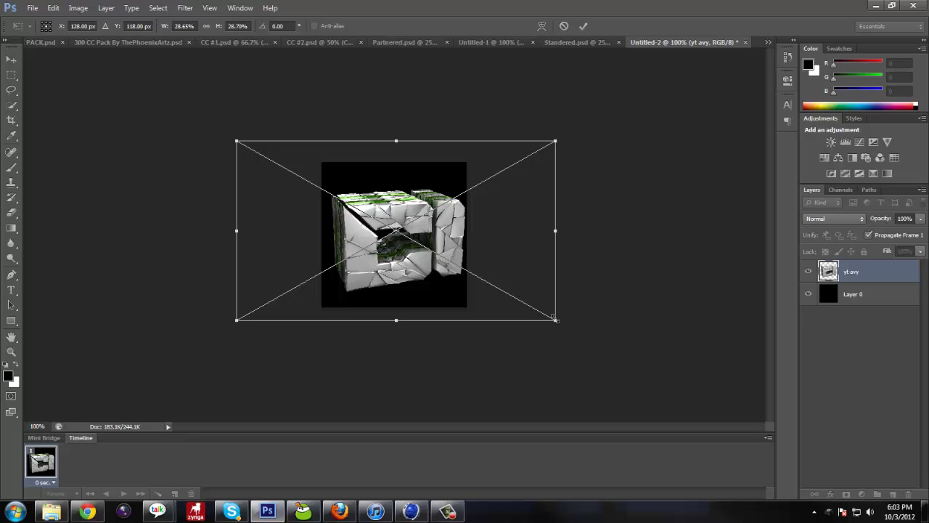
{"action": "left_click_drag", "start_coordinate": [555, 318], "coordinate": [562, 250]}
{"action": "left_click_drag", "start_coordinate": [501, 247], "coordinate": [445, 252]}
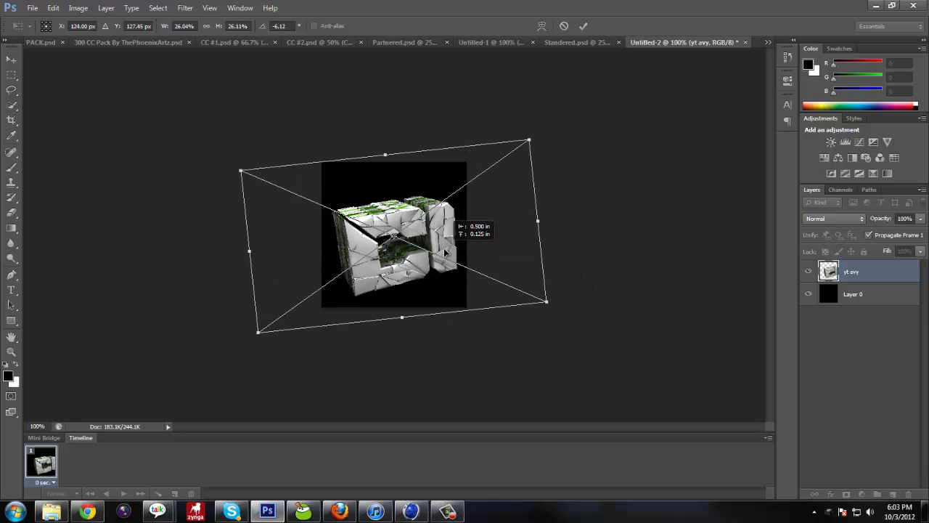
{"action": "key", "text": "Return"}
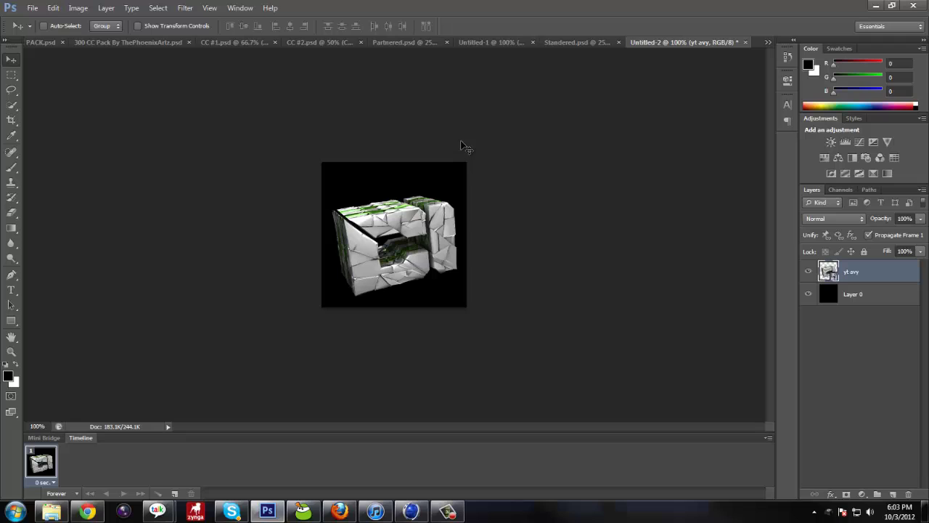
Flip through the open documents and toggle the CC #3 to CC #5 groups in CC #2
{"action": "left_click", "coordinate": [469, 41]}
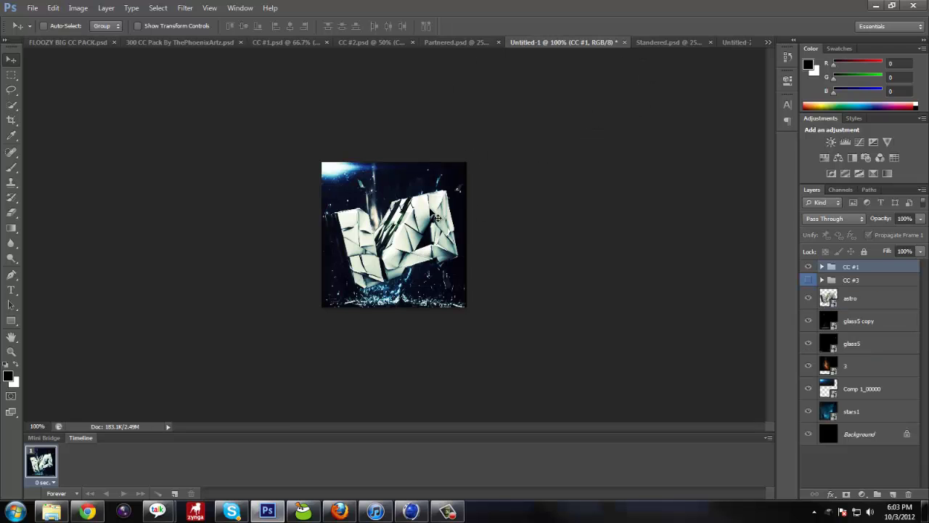
{"action": "left_click", "coordinate": [446, 43]}
{"action": "left_click", "coordinate": [373, 41]}
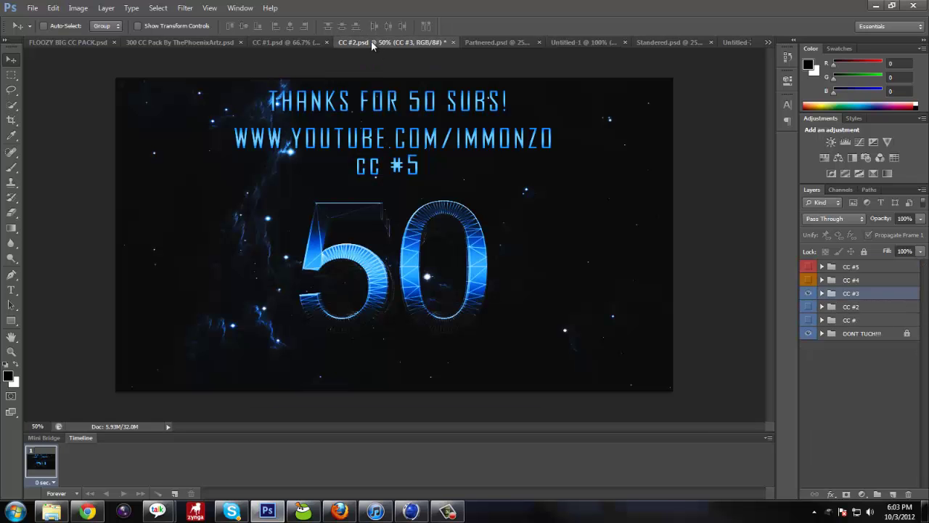
{"action": "left_click", "coordinate": [807, 292]}
{"action": "left_click", "coordinate": [808, 306]}
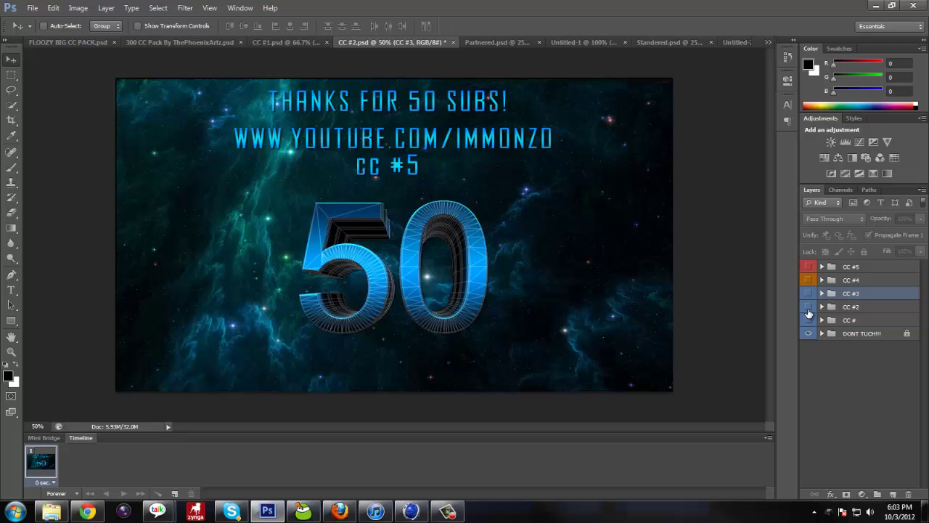
{"action": "left_click", "coordinate": [809, 319]}
{"action": "left_click", "coordinate": [808, 293]}
{"action": "left_click", "coordinate": [808, 280]}
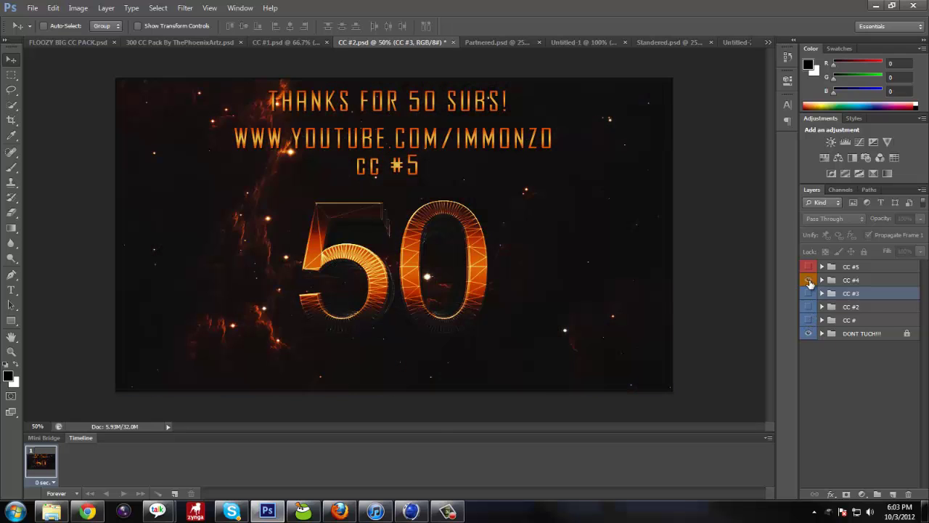
{"action": "left_click", "coordinate": [809, 268]}
{"action": "left_click", "coordinate": [809, 267]}
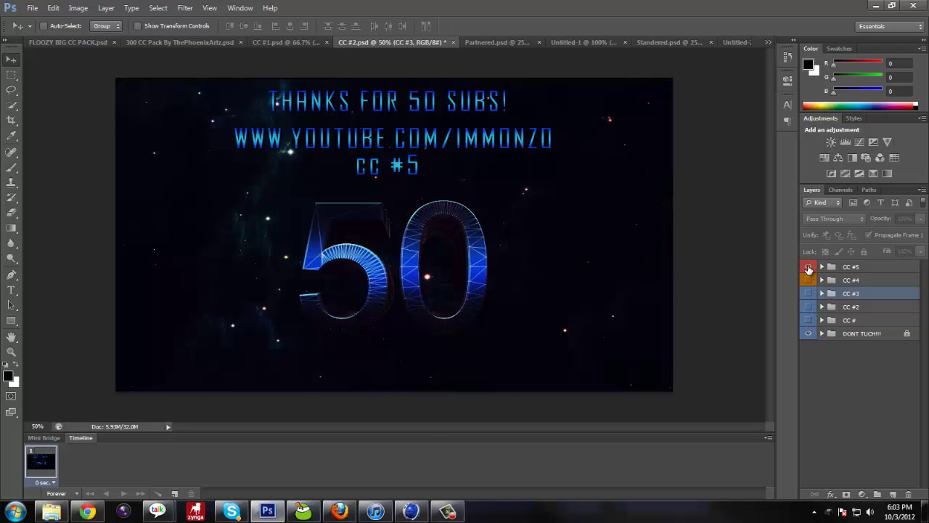
Preview the CC #1 through CC #6 colour looks in the CC #1 document
{"action": "left_click", "coordinate": [273, 41]}
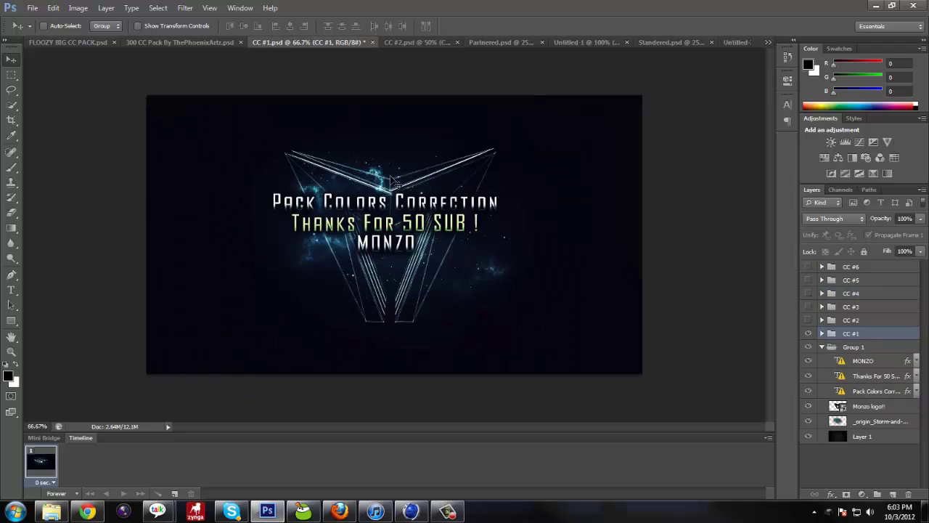
{"action": "left_click", "coordinate": [808, 333]}
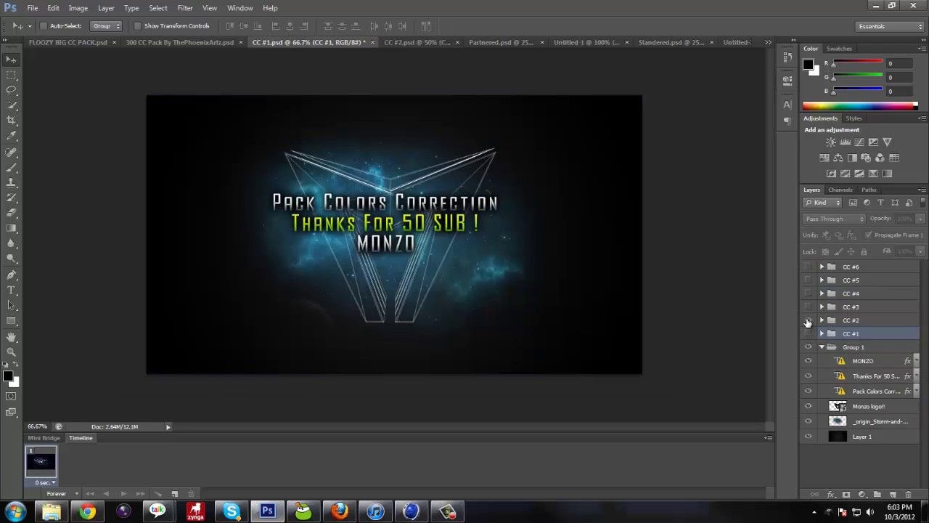
{"action": "left_click", "coordinate": [808, 320]}
{"action": "left_click", "coordinate": [808, 320]}
{"action": "left_click", "coordinate": [809, 307]}
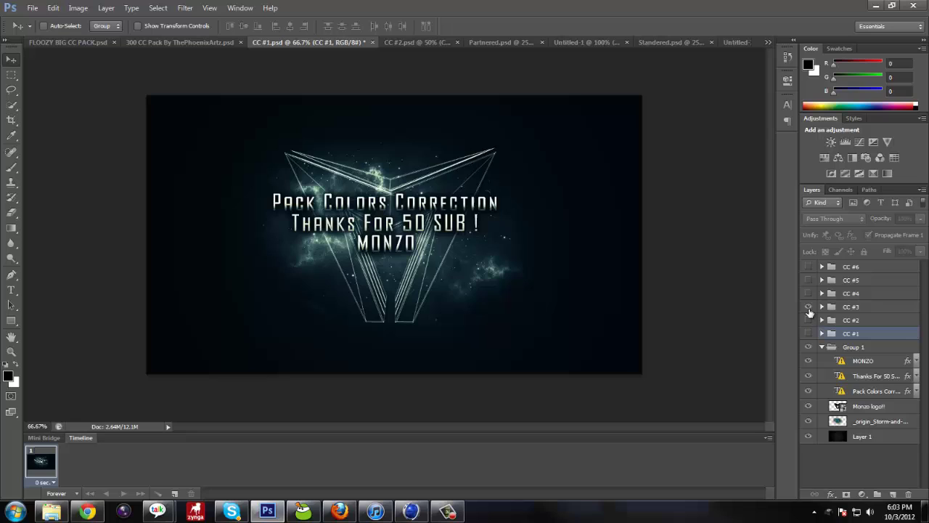
{"action": "left_click", "coordinate": [809, 307]}
{"action": "left_click", "coordinate": [809, 293]}
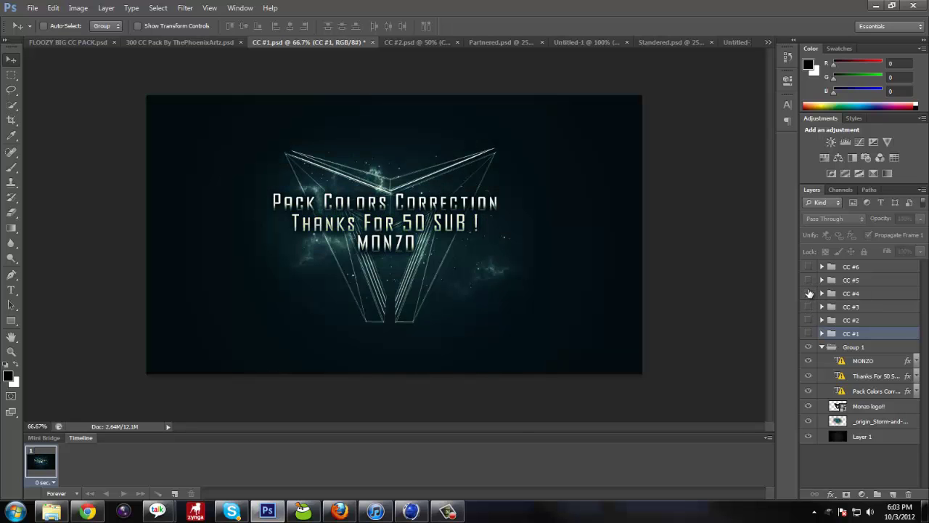
{"action": "left_click", "coordinate": [808, 293]}
{"action": "left_click", "coordinate": [809, 280]}
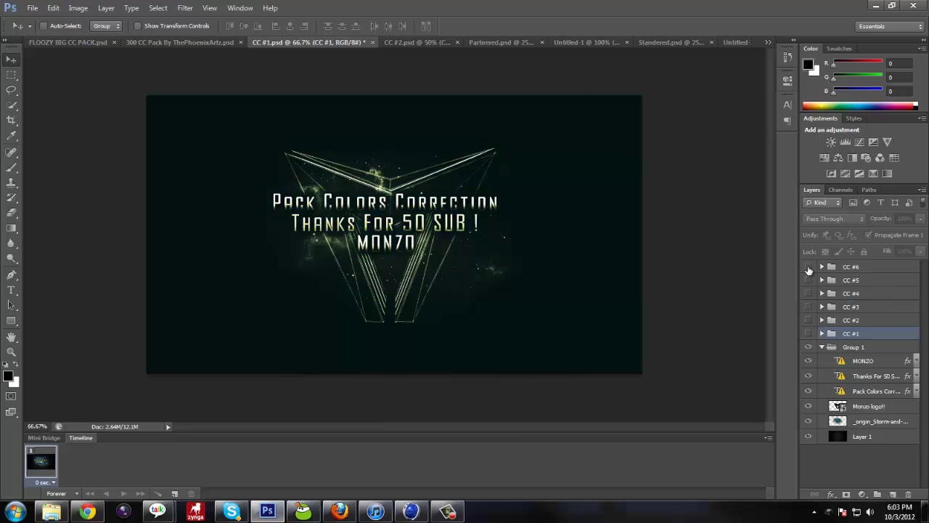
{"action": "left_click", "coordinate": [808, 269]}
{"action": "left_click", "coordinate": [807, 268]}
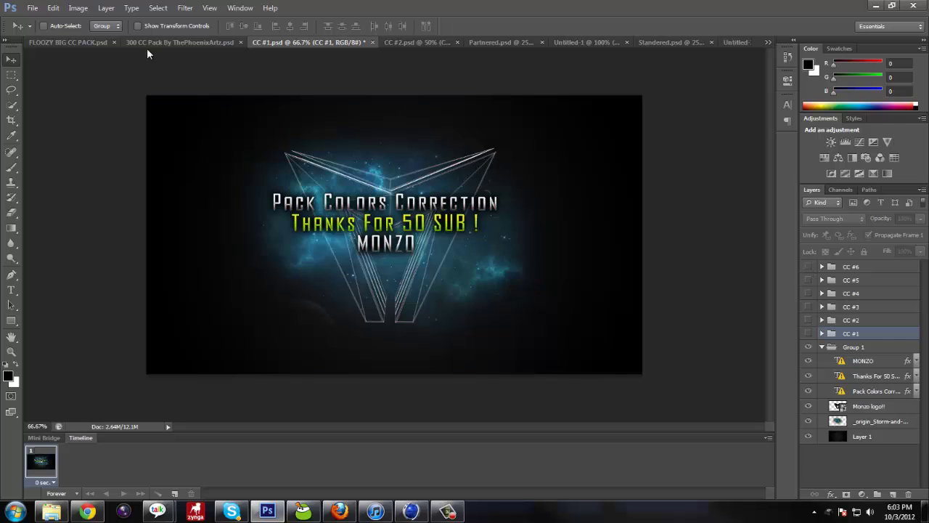
{"action": "left_click", "coordinate": [182, 44]}
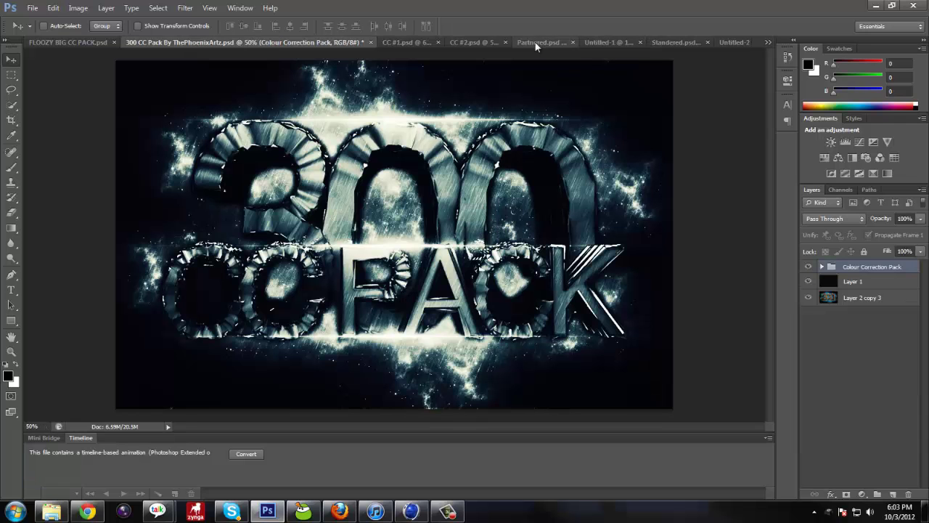
{"action": "left_click", "coordinate": [401, 43]}
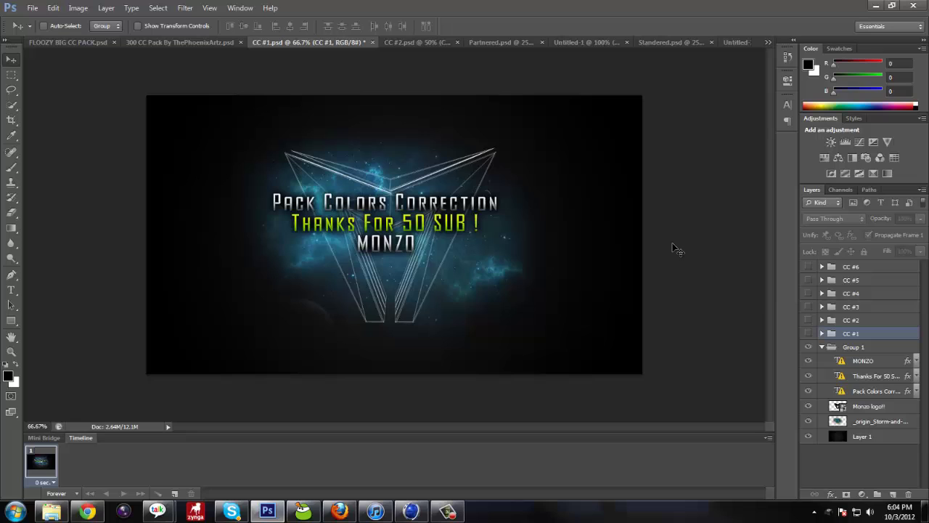
Duplicate the red CC #6 group into Untitled-2 and switch to that document
{"action": "left_click", "coordinate": [877, 268]}
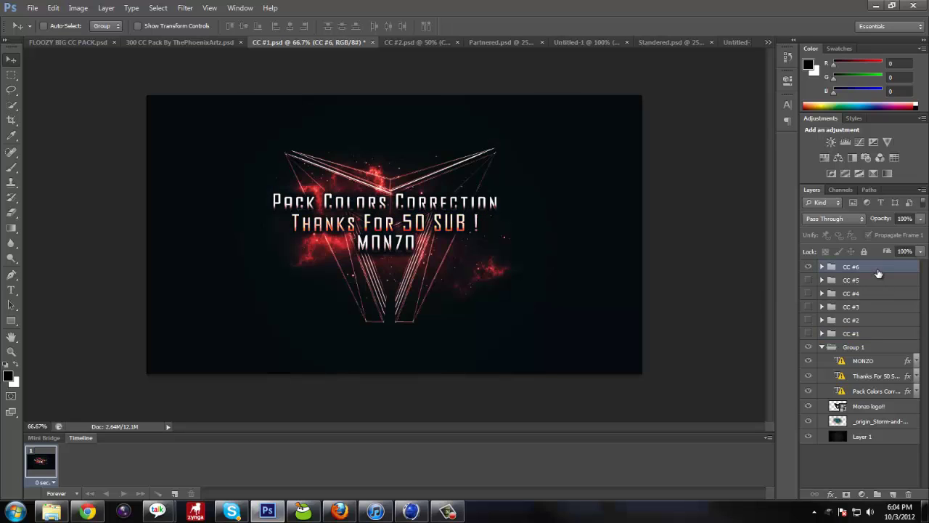
{"action": "right_click", "coordinate": [877, 270]}
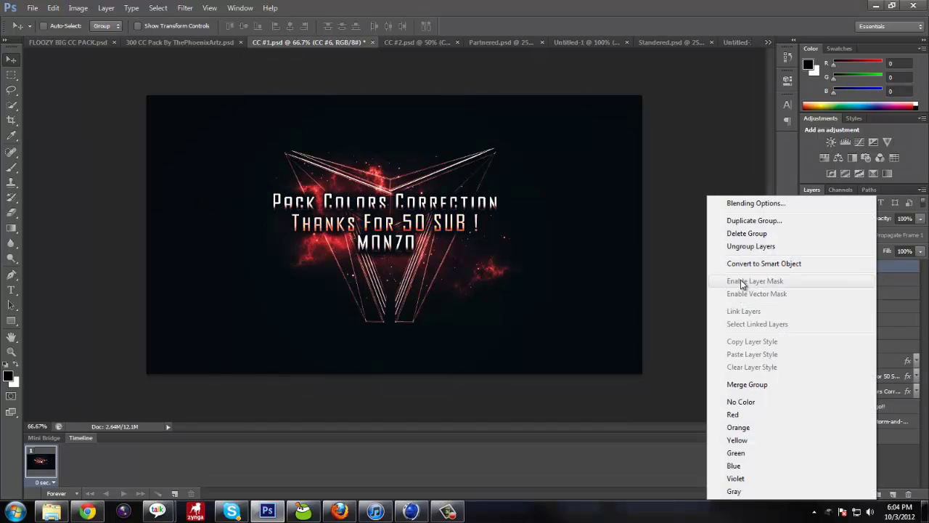
{"action": "left_click", "coordinate": [770, 220]}
{"action": "left_click", "coordinate": [462, 204]}
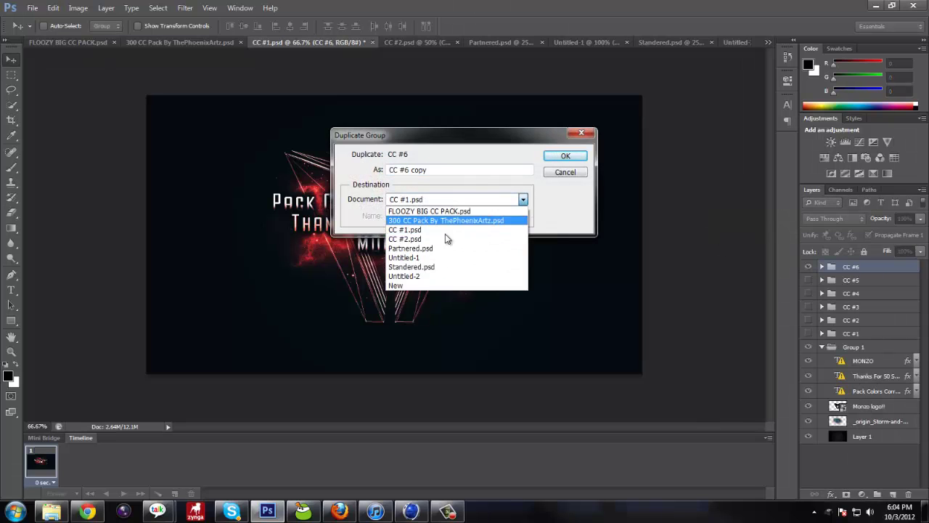
{"action": "left_click", "coordinate": [425, 276]}
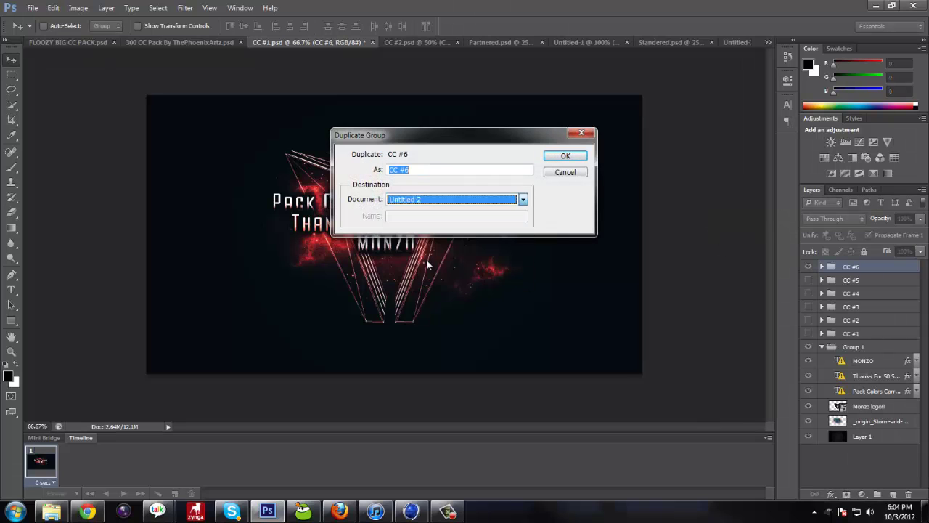
{"action": "left_click", "coordinate": [571, 153]}
{"action": "left_click", "coordinate": [745, 43]}
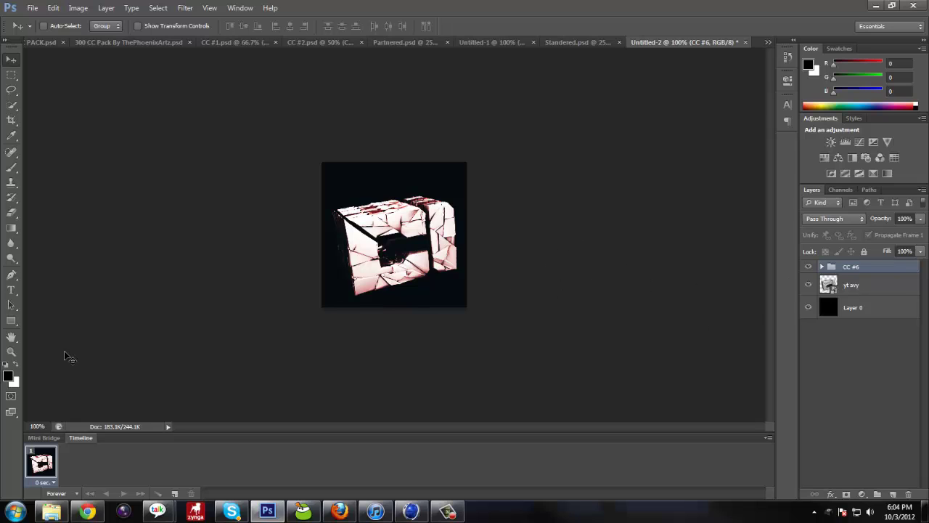
Navigate Explorer from Desktop through GFX > GFX Pack > 1k GFX Pack by Floozy to Glass
{"action": "left_click", "coordinate": [51, 511]}
{"action": "left_click", "coordinate": [240, 223]}
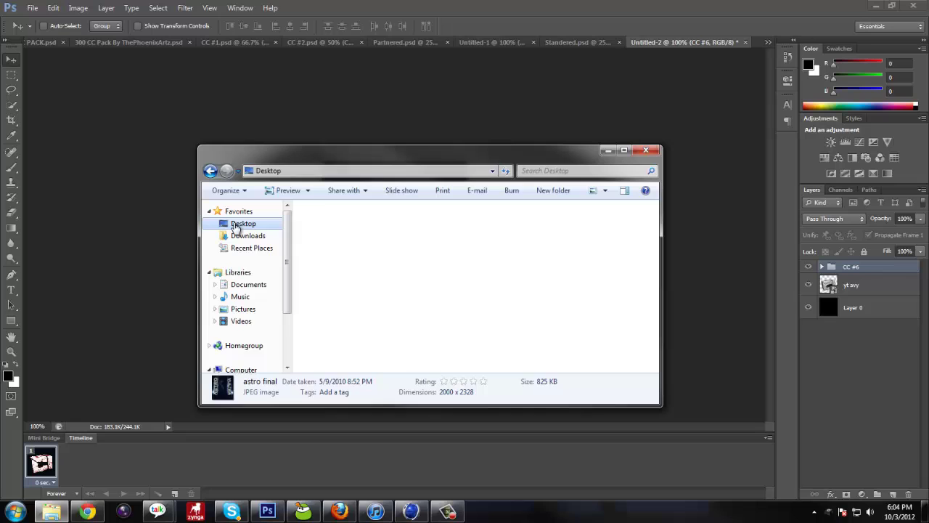
{"action": "double_click", "coordinate": [398, 363]}
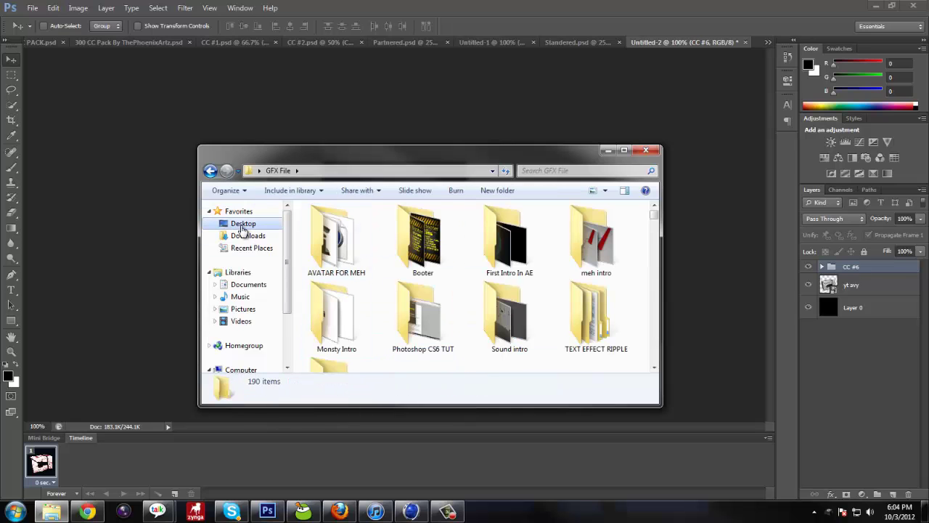
{"action": "left_click", "coordinate": [242, 230]}
{"action": "double_click", "coordinate": [459, 324]}
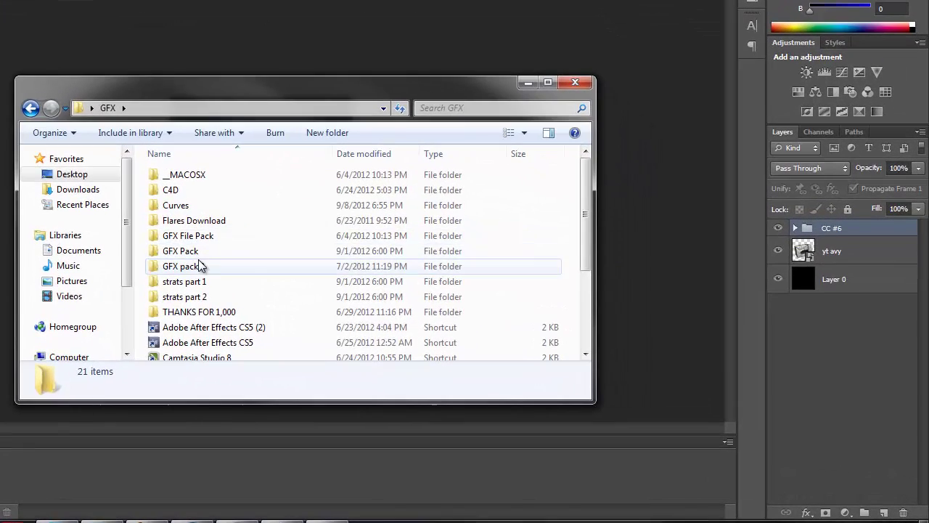
{"action": "left_click", "coordinate": [344, 287]}
{"action": "double_click", "coordinate": [196, 254]}
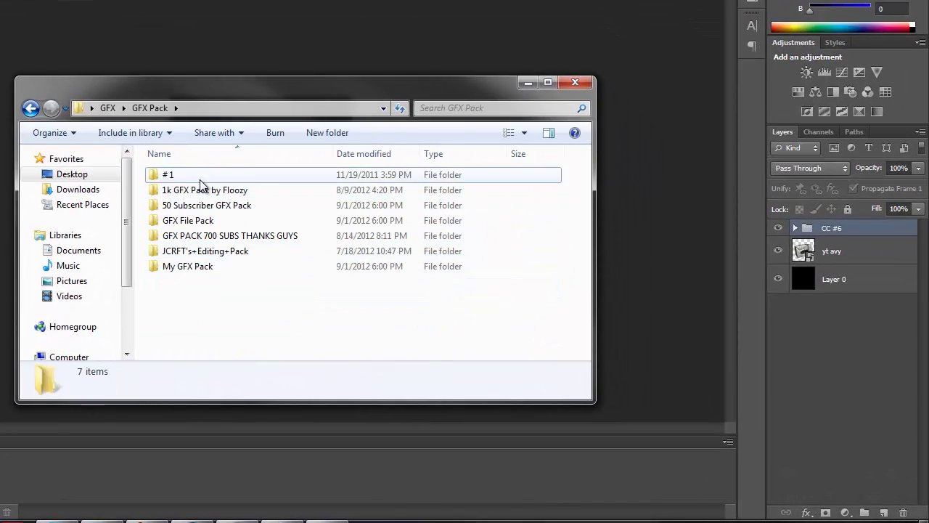
{"action": "double_click", "coordinate": [190, 177]}
{"action": "left_click", "coordinate": [31, 108]}
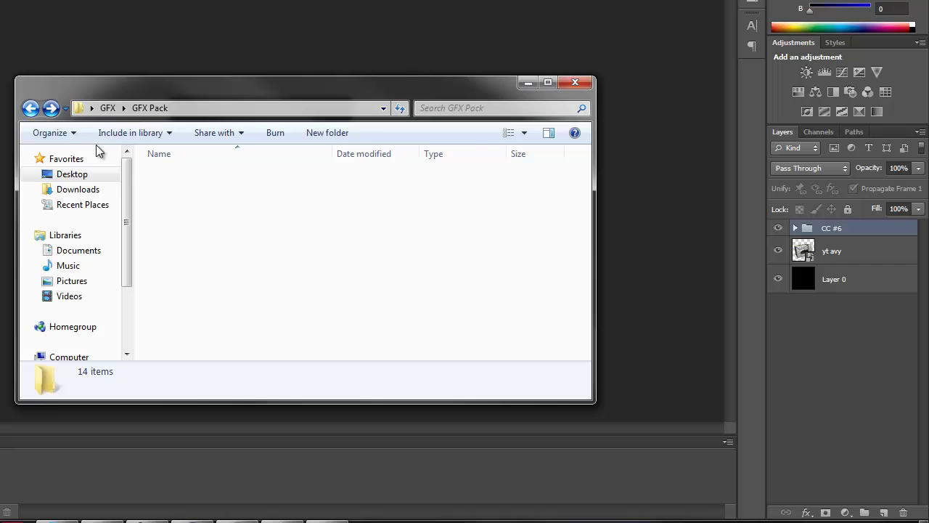
{"action": "double_click", "coordinate": [197, 188]}
{"action": "double_click", "coordinate": [196, 209]}
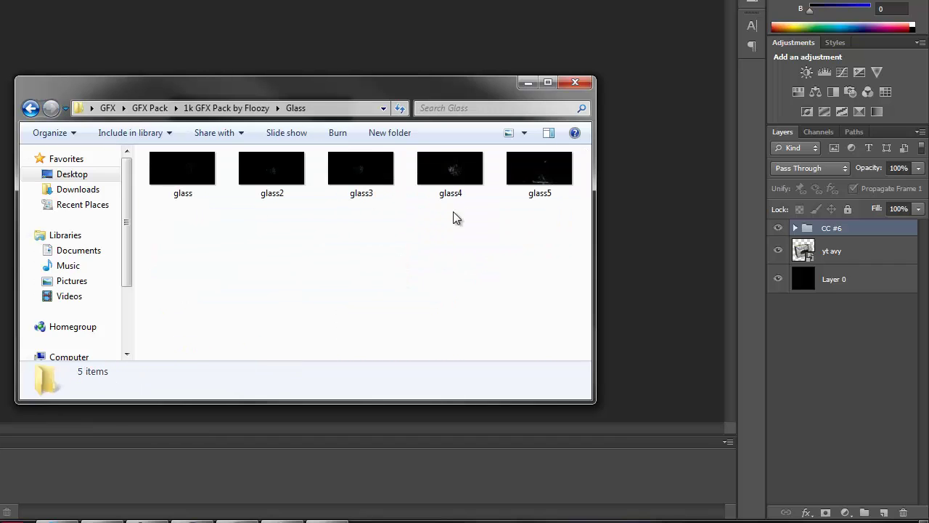
Drag glass5 into the avatar, then widen, flatten and reposition it
{"action": "left_click_drag", "start_coordinate": [537, 173], "coordinate": [243, 121]}
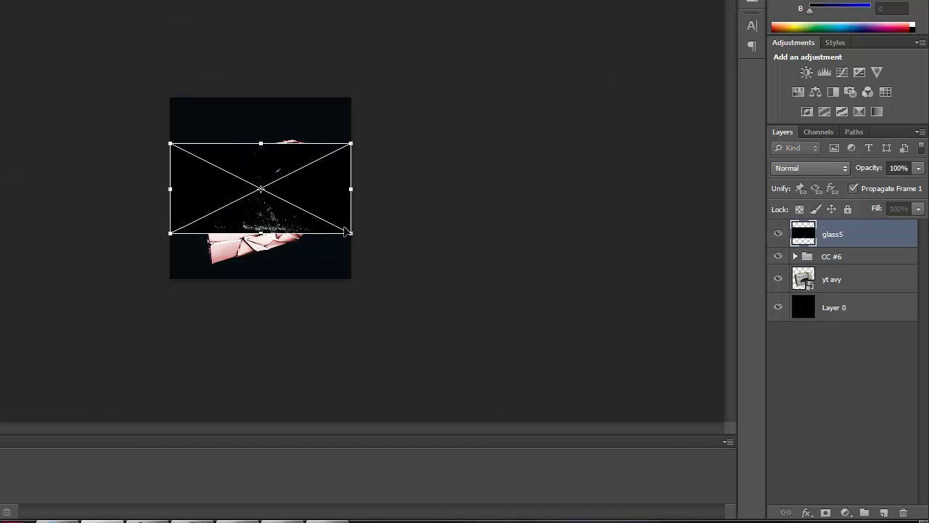
{"action": "key", "text": "ctrl+plus"}
{"action": "key", "text": "ctrl+plus"}
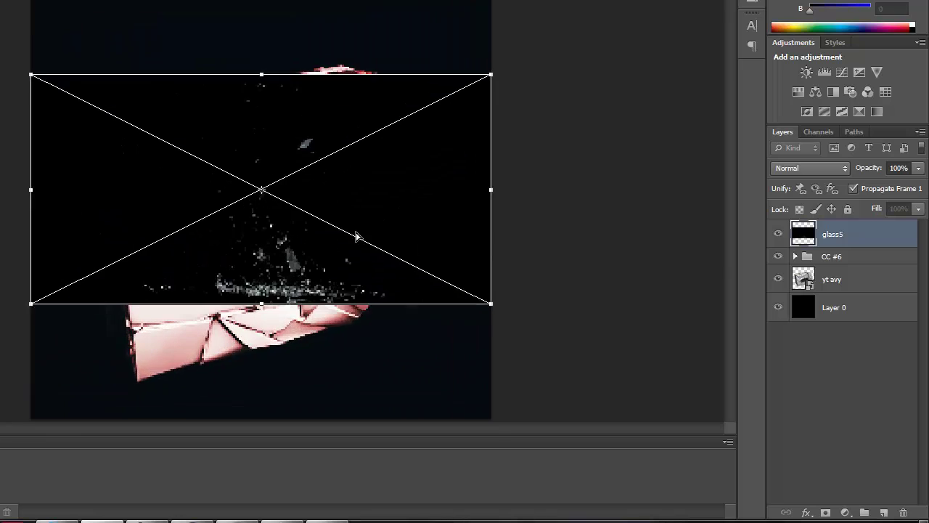
{"action": "left_click_drag", "start_coordinate": [526, 323], "coordinate": [718, 425]}
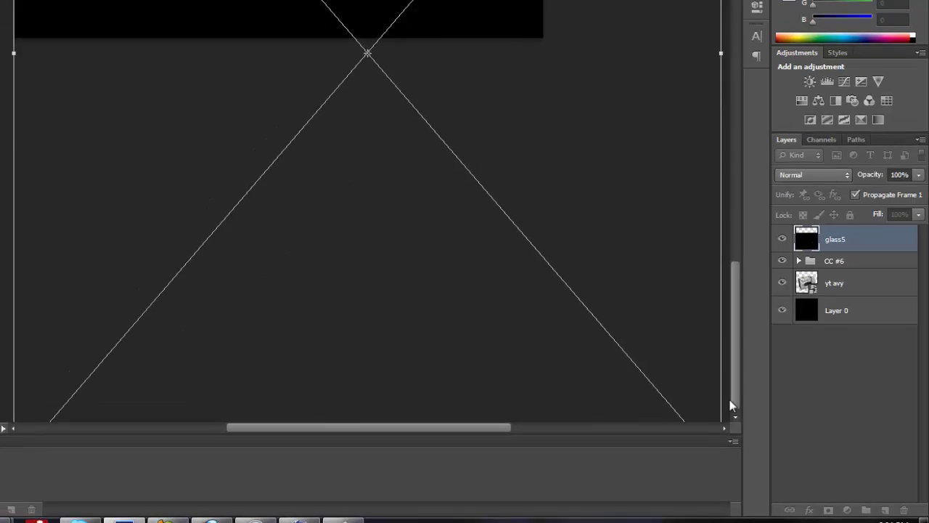
{"action": "left_click_drag", "start_coordinate": [603, 314], "coordinate": [395, 314]}
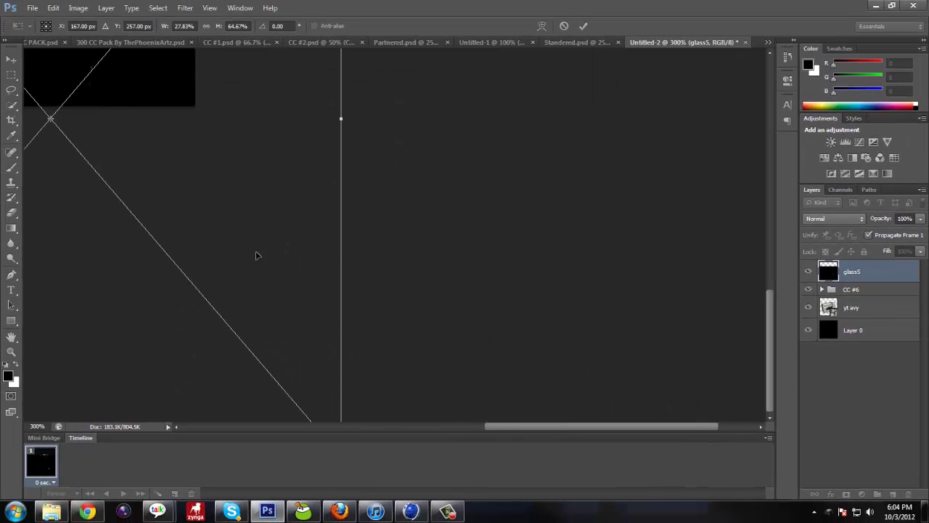
{"action": "left_click_drag", "start_coordinate": [256, 255], "coordinate": [373, 222]}
{"action": "left_click_drag", "start_coordinate": [431, 247], "coordinate": [633, 174]}
{"action": "left_click_drag", "start_coordinate": [564, 426], "coordinate": [298, 426]}
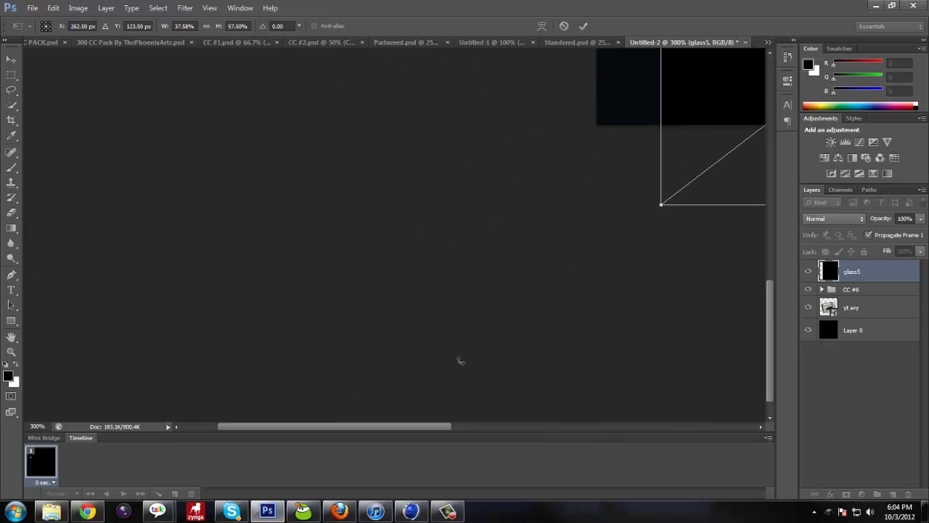
{"action": "scroll", "coordinate": [508, 342], "scroll_direction": "up", "scroll_amount": 5}
{"action": "left_click_drag", "start_coordinate": [379, 429], "coordinate": [544, 399]}
Set glass5 to Screen, commit, move it below the avatar layers, and duplicate it
{"action": "left_click", "coordinate": [847, 221]}
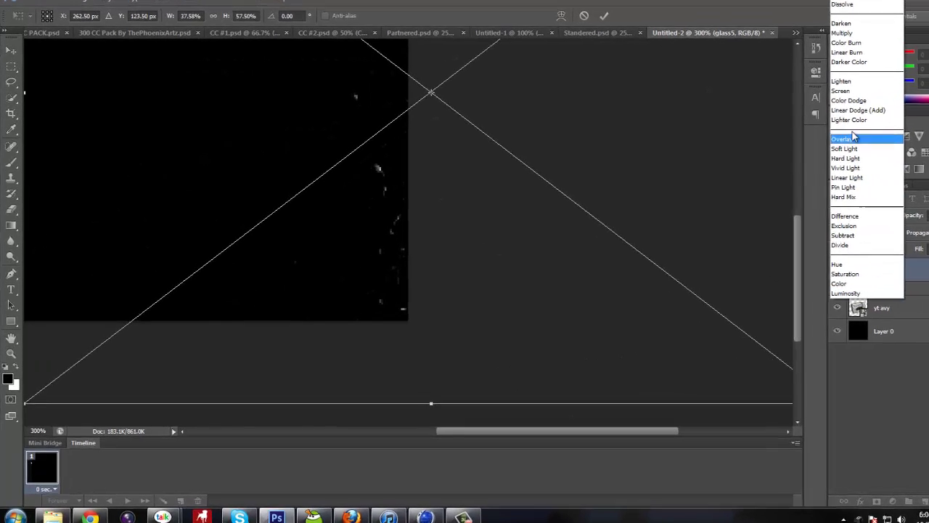
{"action": "left_click", "coordinate": [884, 79]}
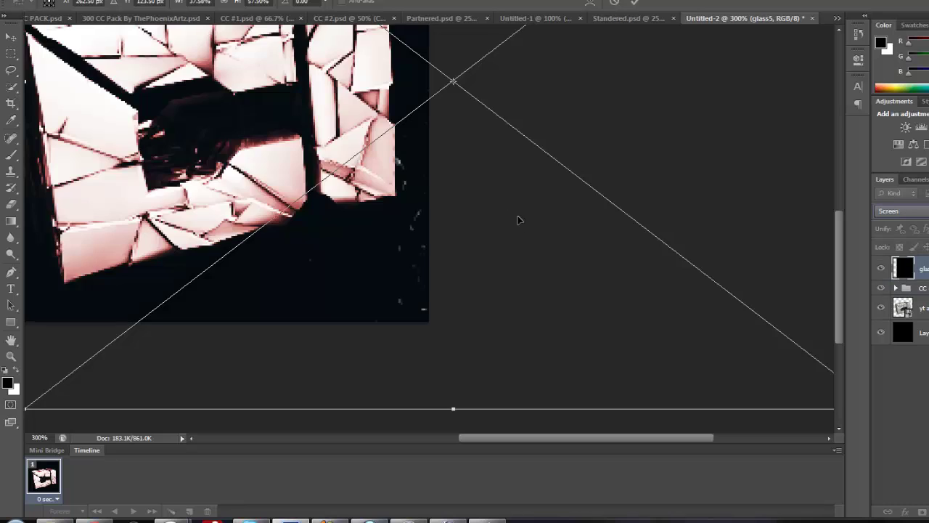
{"action": "left_click_drag", "start_coordinate": [519, 217], "coordinate": [312, 211]}
{"action": "key", "text": "Return"}
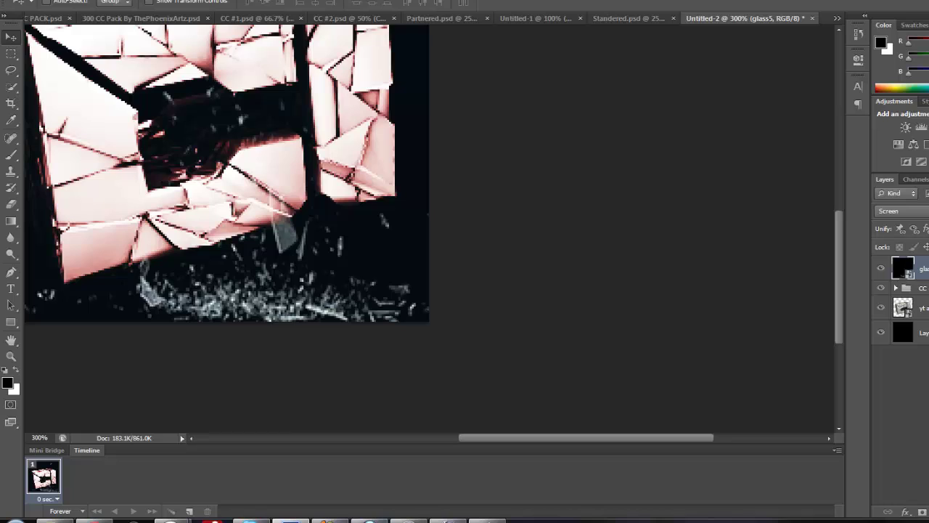
{"action": "key", "text": "ctrl+bracketleft"}
{"action": "key", "text": "ctrl+bracketleft"}
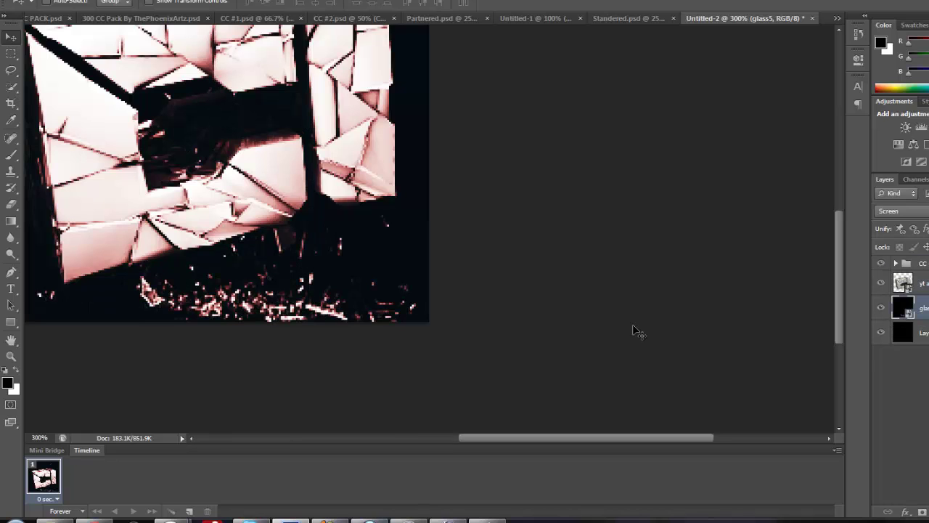
{"action": "key", "text": "ctrl+j"}
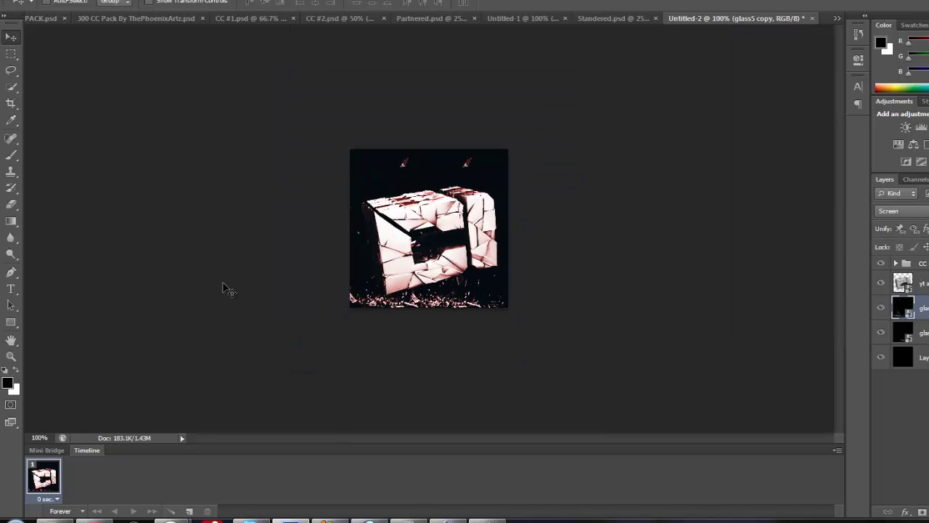
Return to Explorer and open the Shockwaves folder
{"action": "left_click", "coordinate": [55, 520]}
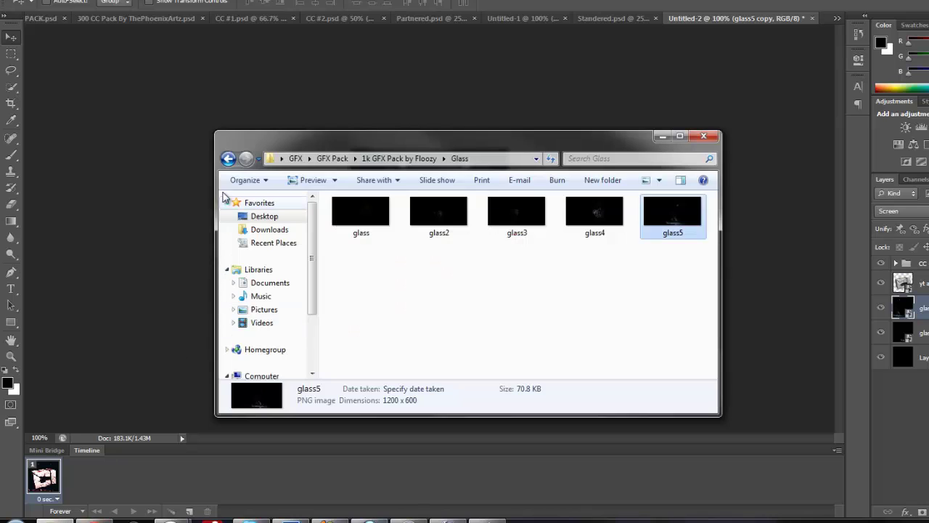
{"action": "left_click", "coordinate": [228, 158]}
{"action": "double_click", "coordinate": [359, 283]}
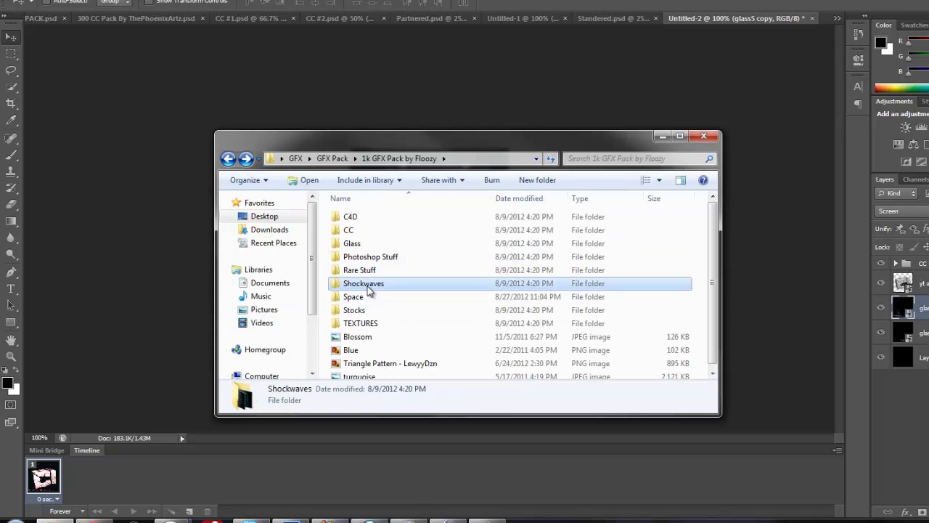
Place 8 copy around the CI, set it to Screen, and nudge it into position
{"action": "left_click_drag", "start_coordinate": [516, 239], "coordinate": [265, 193]}
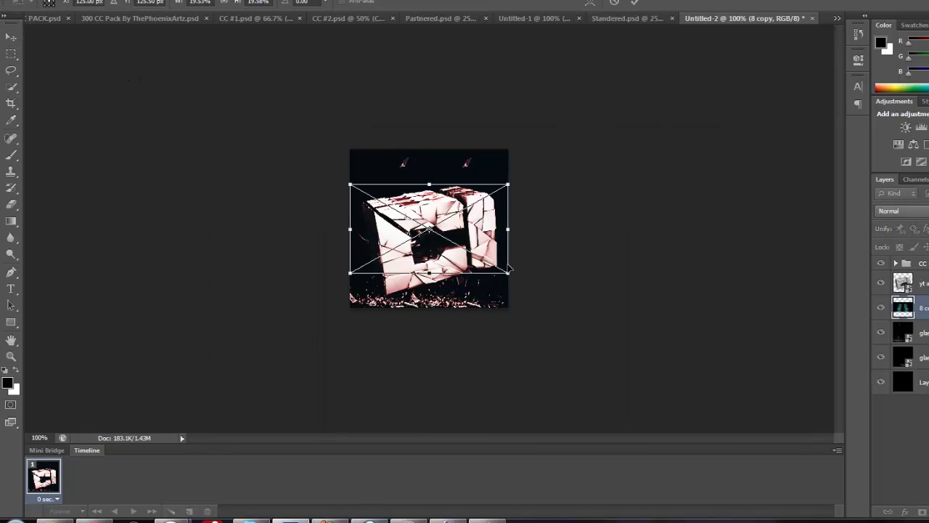
{"action": "left_click_drag", "start_coordinate": [507, 270], "coordinate": [528, 283]}
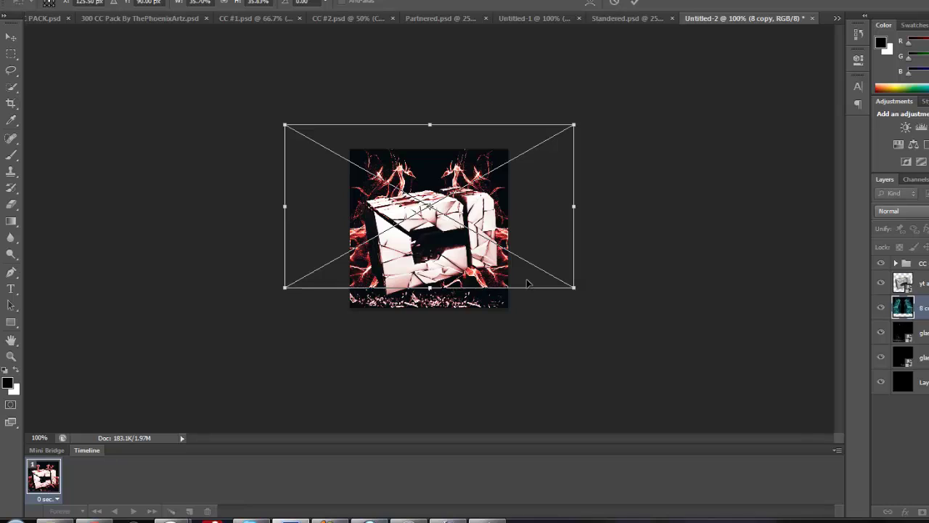
{"action": "key", "text": "Return"}
{"action": "left_click", "coordinate": [900, 211]}
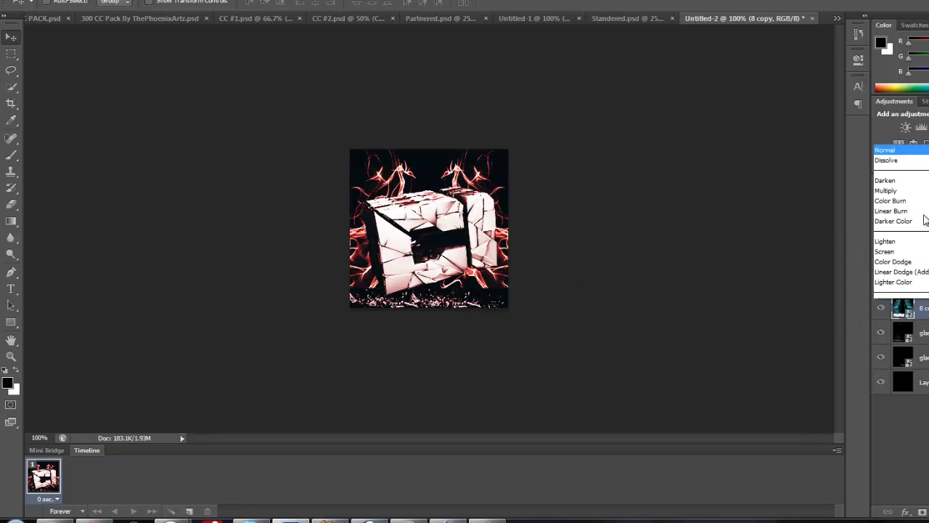
{"action": "left_click", "coordinate": [901, 87]}
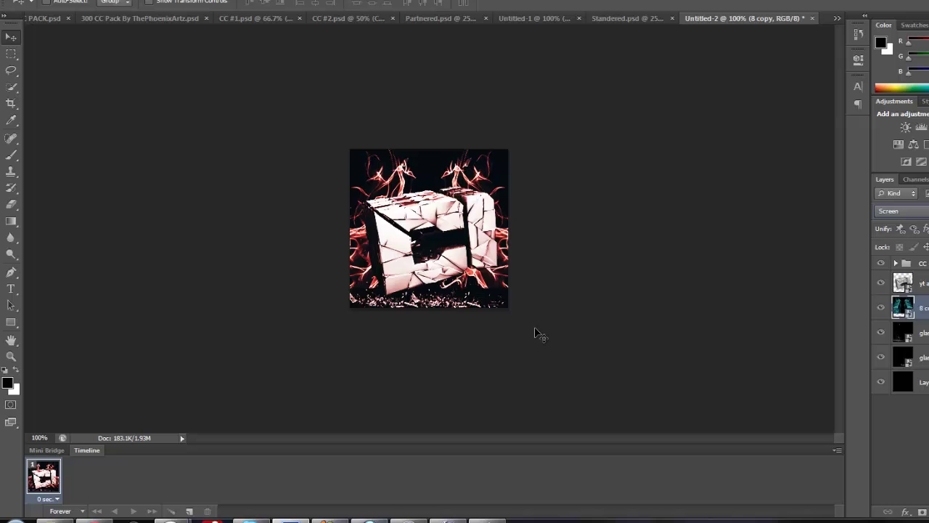
{"action": "mouse_move", "coordinate": [418, 277]}
{"action": "left_mouse_down"}
{"action": "mouse_move", "coordinate": [429, 273]}
{"action": "mouse_move", "coordinate": [420, 292]}
{"action": "left_mouse_up"}
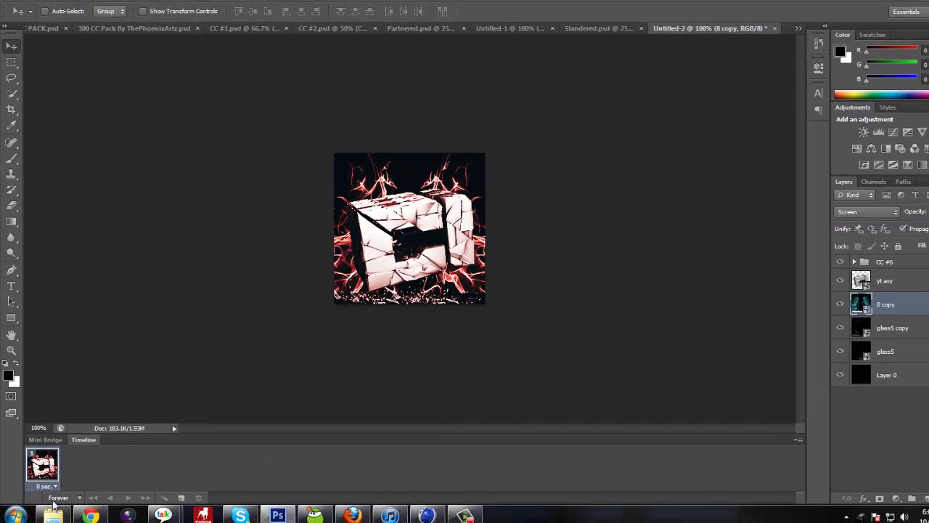
Browse Explorer to the 50 Subscriber GFX Pack's Light Effects folder
{"action": "left_click", "coordinate": [55, 522]}
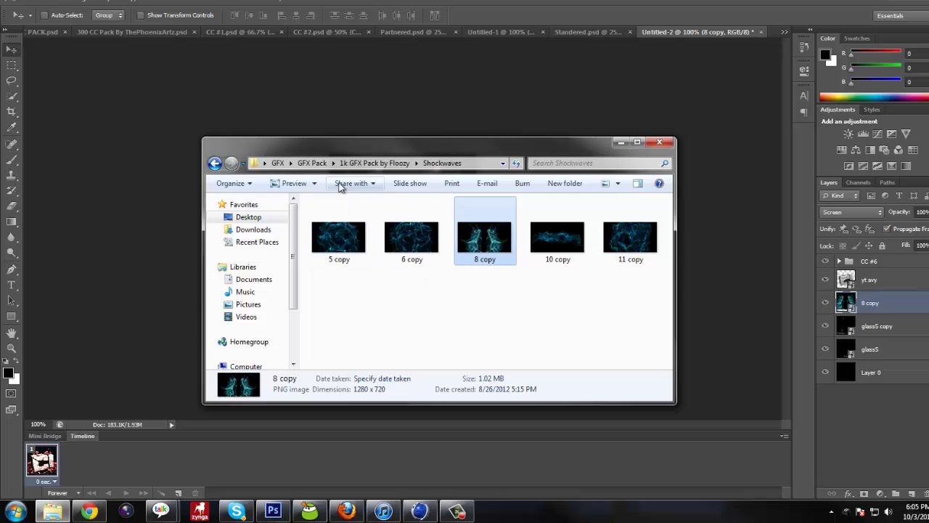
{"action": "left_click", "coordinate": [214, 164]}
{"action": "left_click_drag", "start_coordinate": [250, 166], "coordinate": [513, 292]}
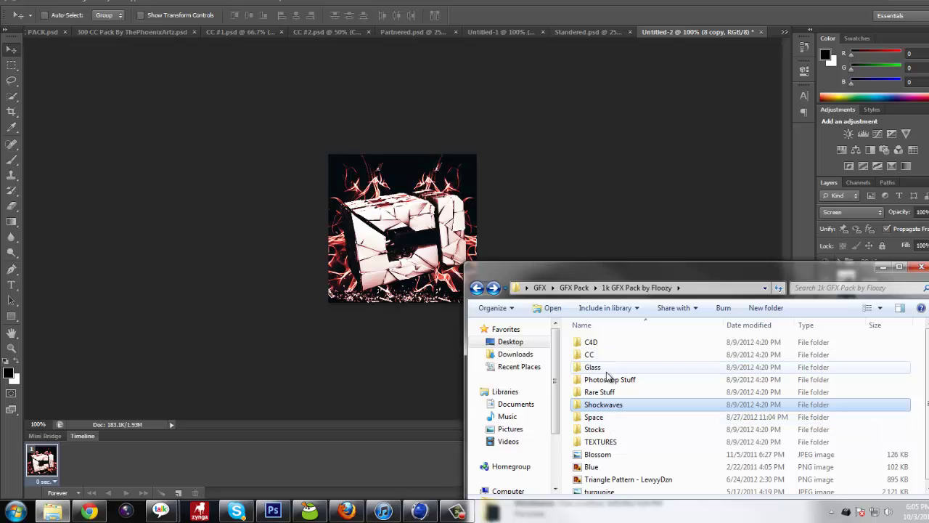
{"action": "left_click", "coordinate": [476, 288]}
{"action": "double_click", "coordinate": [599, 367]}
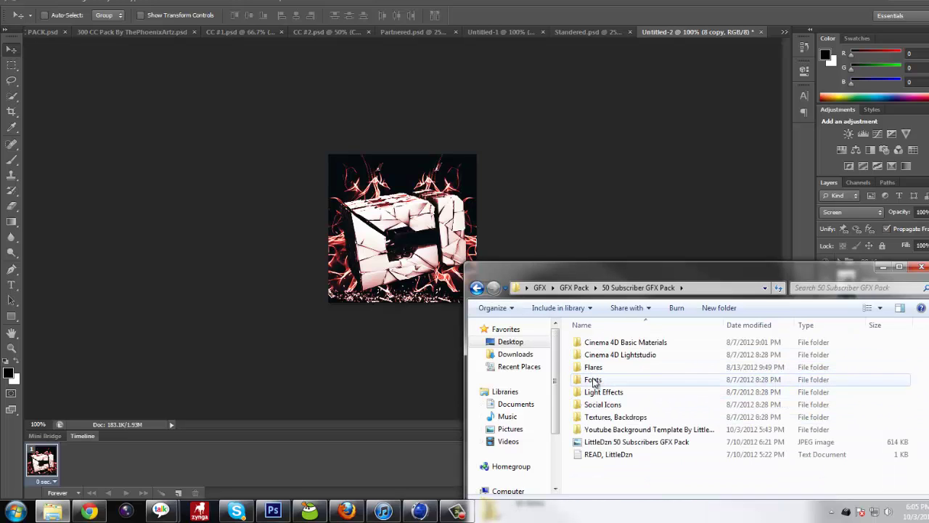
{"action": "double_click", "coordinate": [614, 392]}
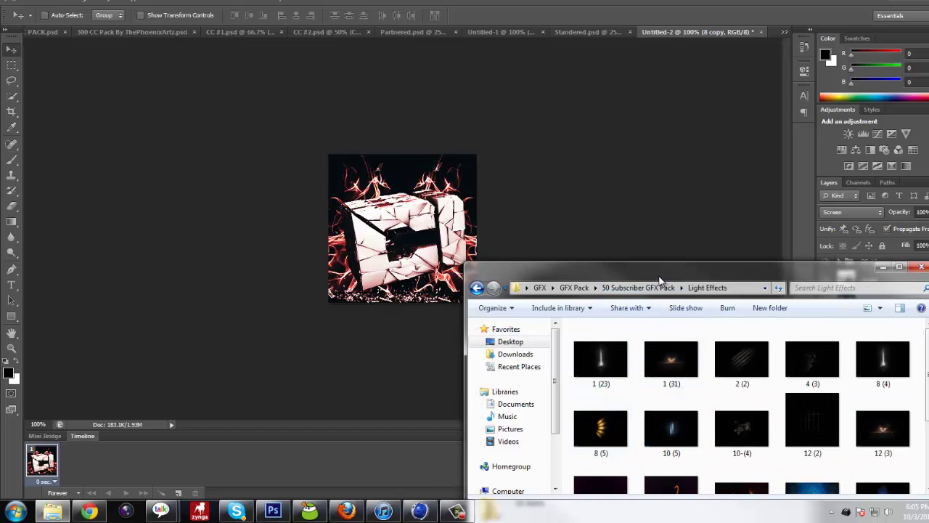
{"action": "left_click_drag", "start_coordinate": [639, 275], "coordinate": [585, 257]}
{"action": "scroll", "coordinate": [700, 357], "scroll_direction": "down", "scroll_amount": 3}
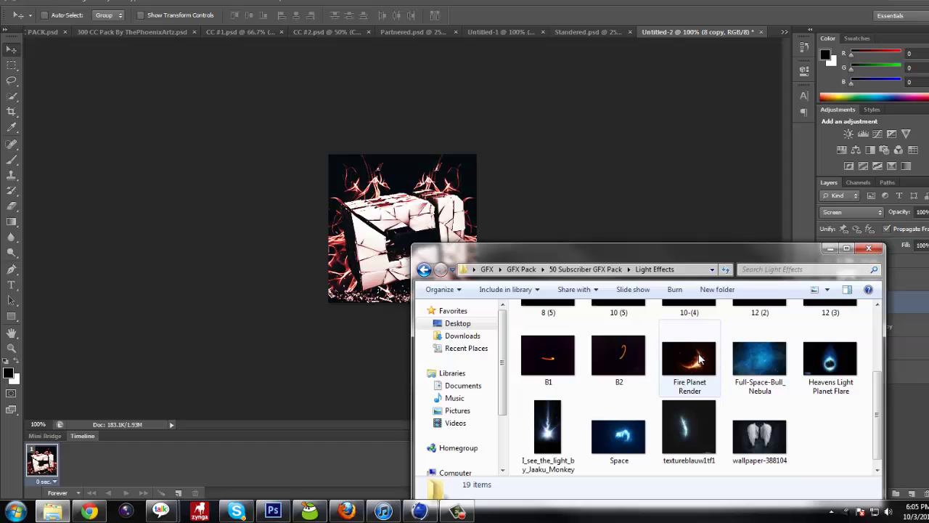
Place textureblauw1tf1 at the right edge, enlarged to about 65%, in Screen mode
{"action": "left_click_drag", "start_coordinate": [688, 432], "coordinate": [268, 232]}
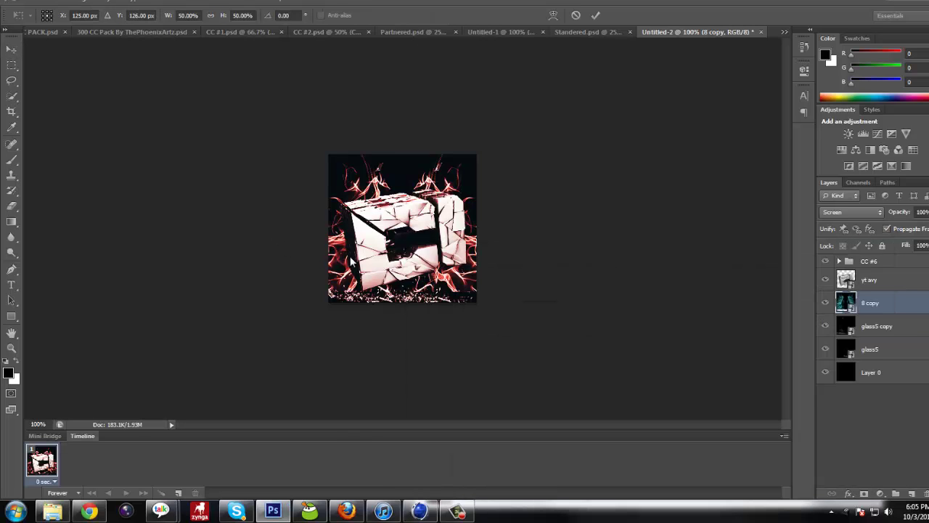
{"action": "left_click_drag", "start_coordinate": [437, 267], "coordinate": [505, 286]}
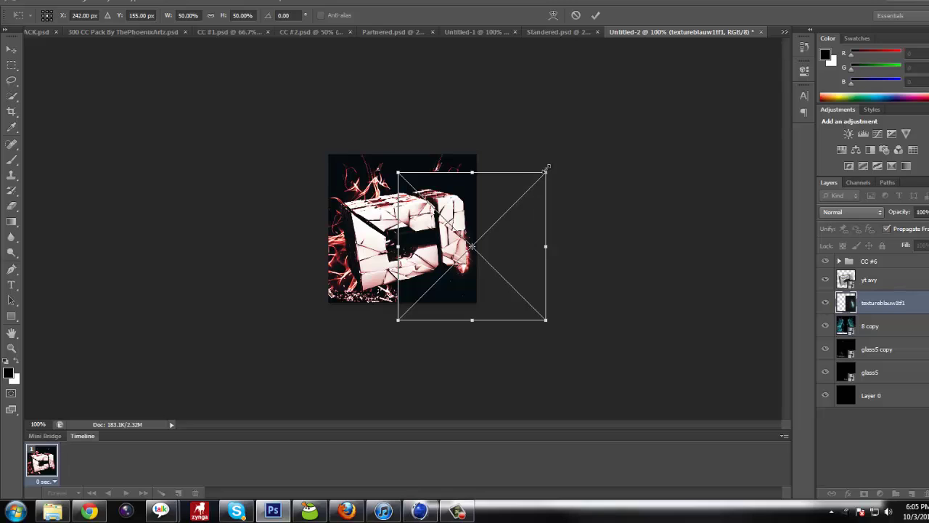
{"action": "left_click_drag", "start_coordinate": [546, 168], "coordinate": [592, 129]}
{"action": "left_click_drag", "start_coordinate": [531, 191], "coordinate": [504, 147]}
{"action": "key", "text": "Return"}
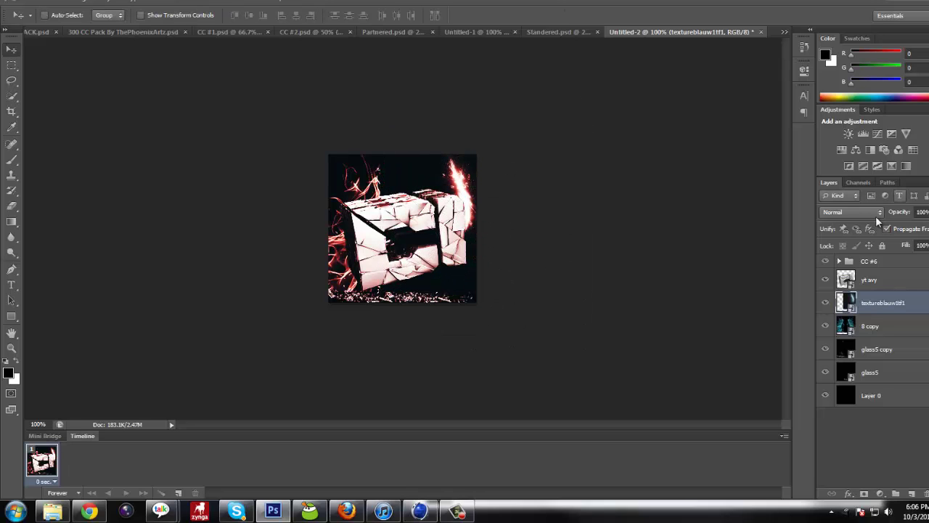
{"action": "left_click", "coordinate": [877, 214]}
{"action": "left_click", "coordinate": [850, 88]}
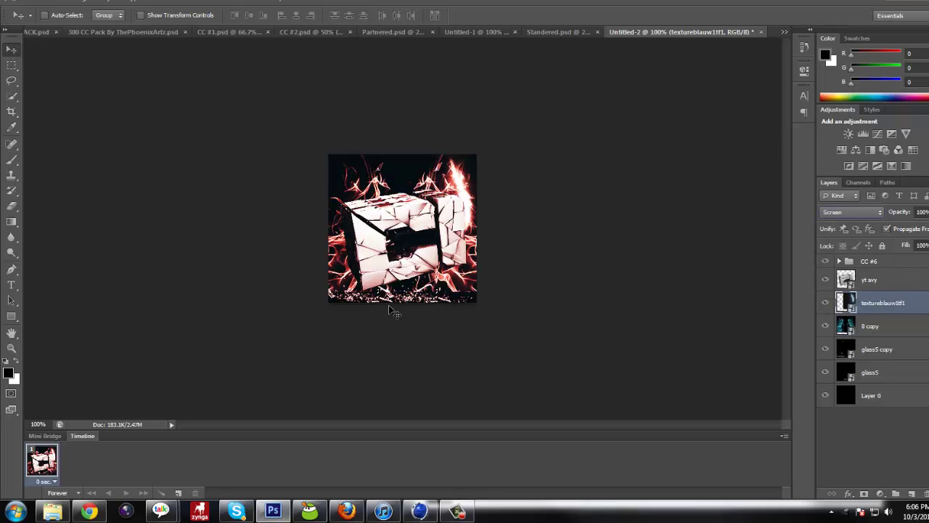
Look through the #1 pack's Flaires folder in Explorer
{"action": "left_click", "coordinate": [52, 510]}
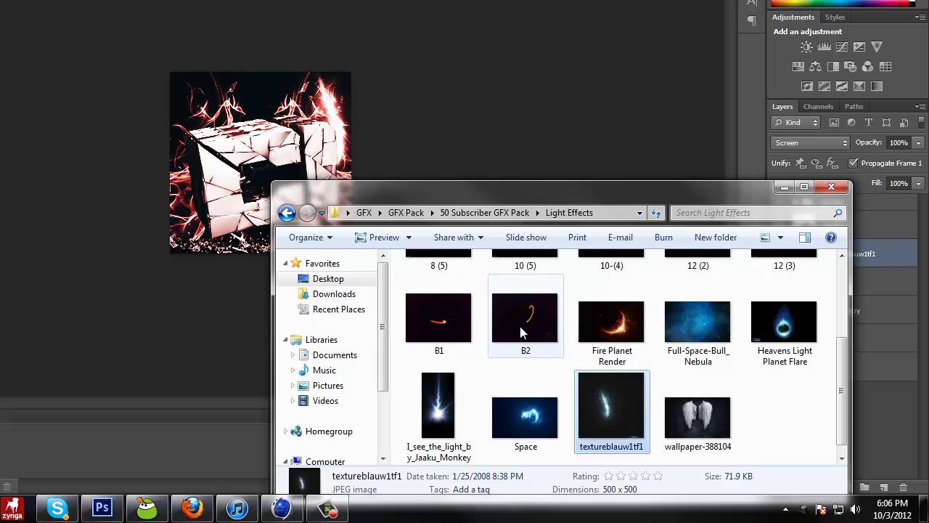
{"action": "left_click", "coordinate": [288, 213]}
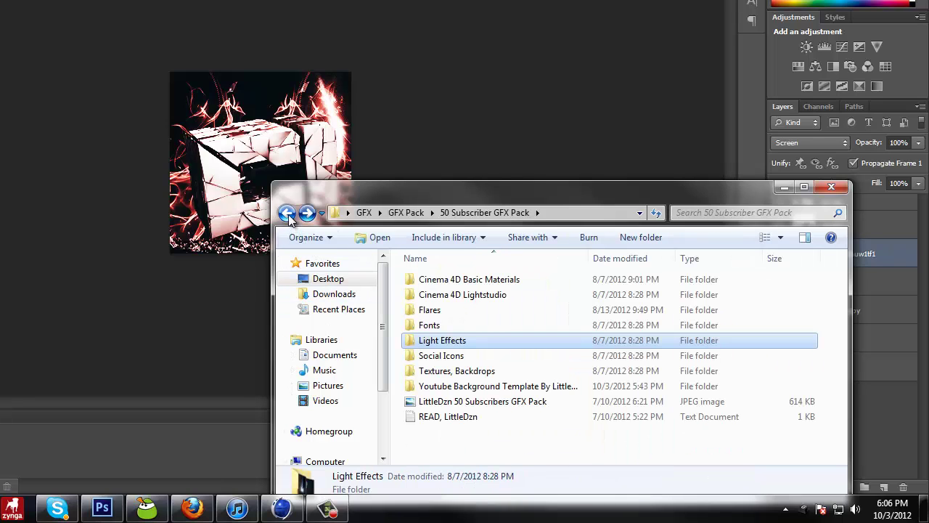
{"action": "left_click", "coordinate": [288, 214]}
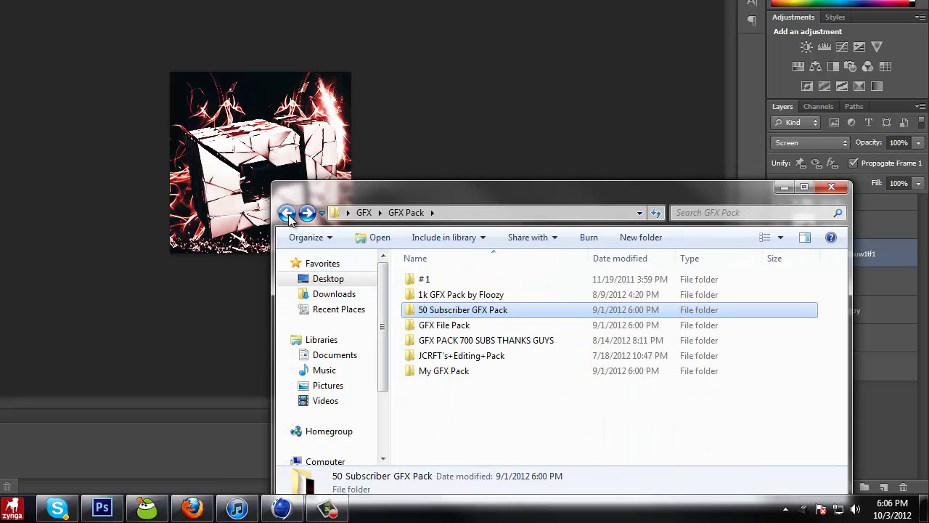
{"action": "double_click", "coordinate": [467, 279]}
{"action": "double_click", "coordinate": [458, 326]}
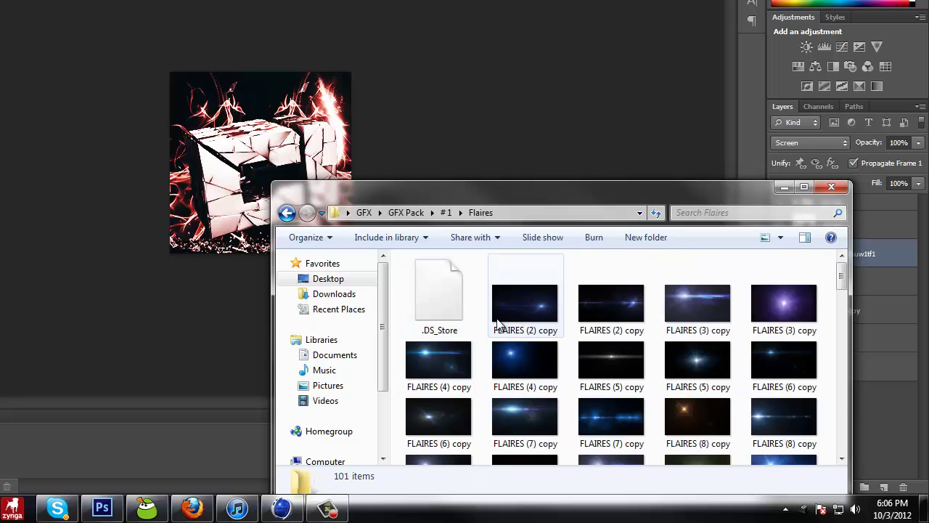
{"action": "scroll", "coordinate": [633, 355], "scroll_direction": "down", "scroll_amount": 3}
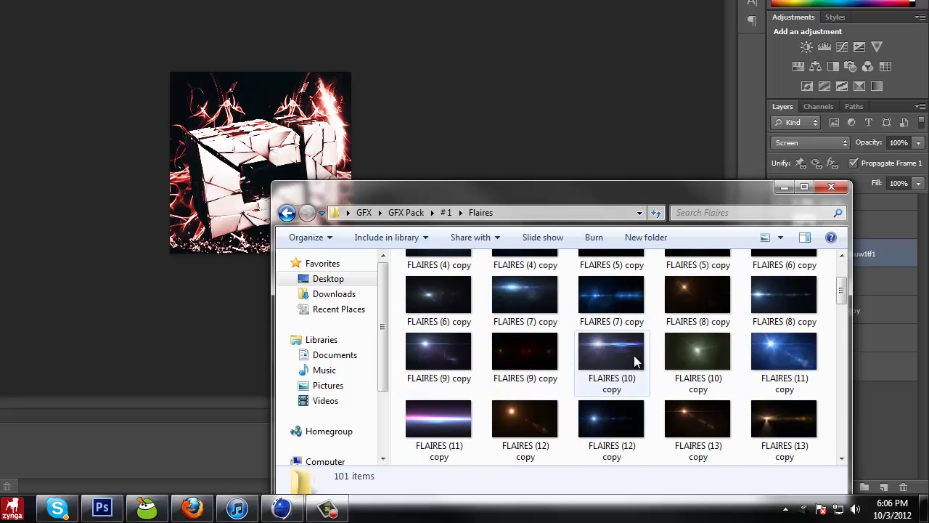
{"action": "scroll", "coordinate": [637, 356], "scroll_direction": "down", "scroll_amount": 3}
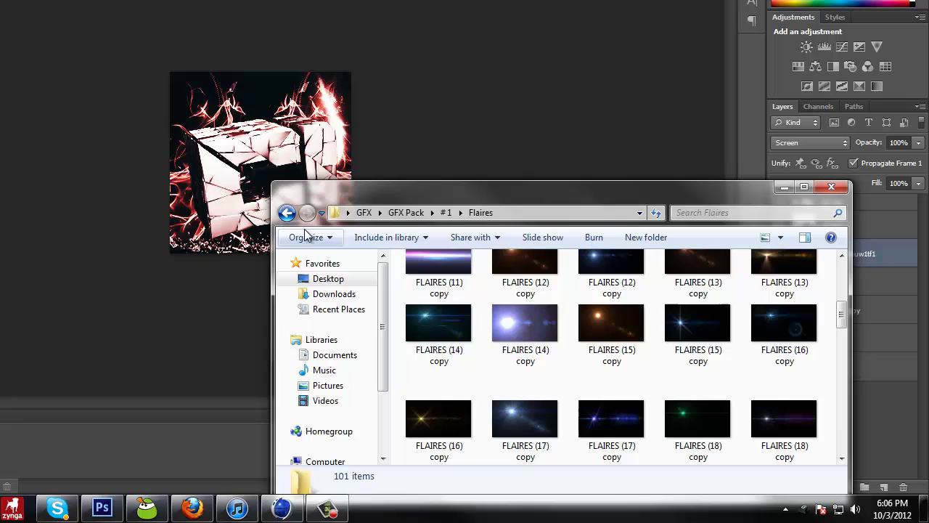
Browse instead to the 50 Subscriber GFX Pack's Flares folder
{"action": "left_click", "coordinate": [288, 210]}
{"action": "left_click", "coordinate": [288, 210]}
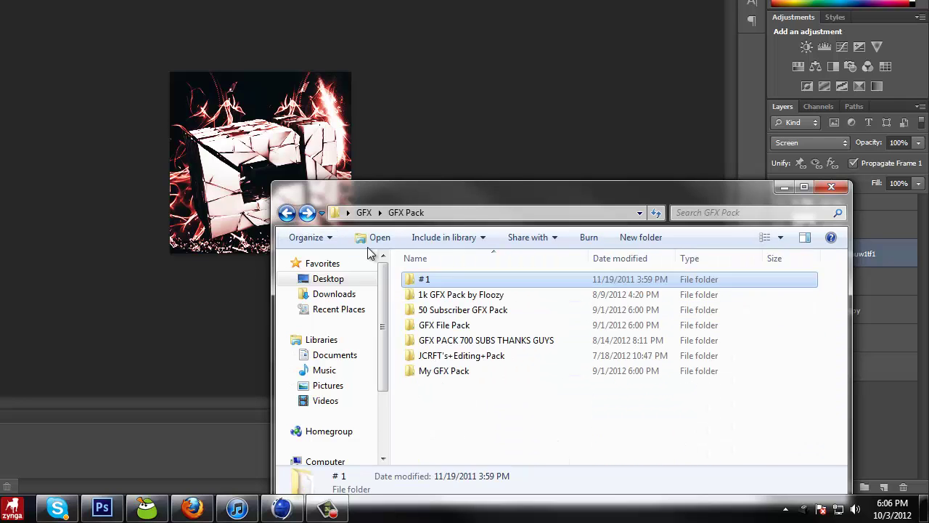
{"action": "double_click", "coordinate": [465, 295]}
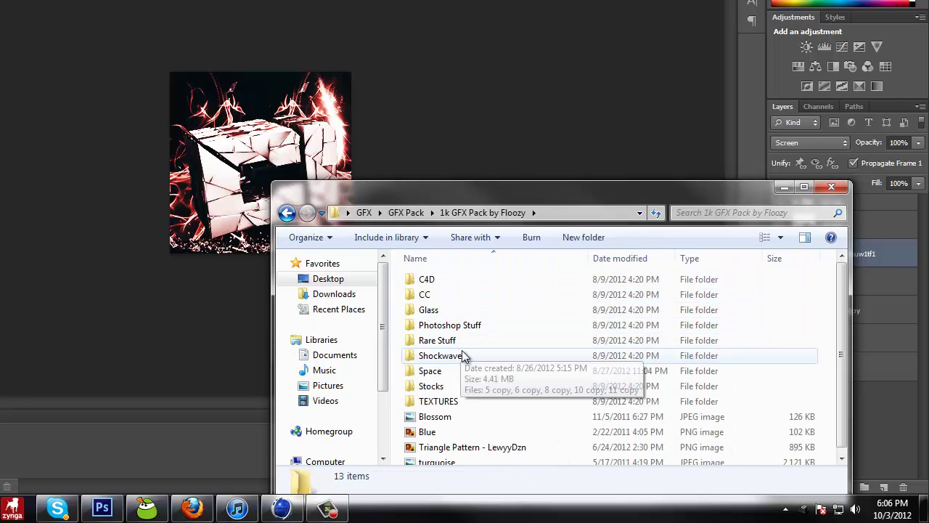
{"action": "left_click", "coordinate": [288, 213]}
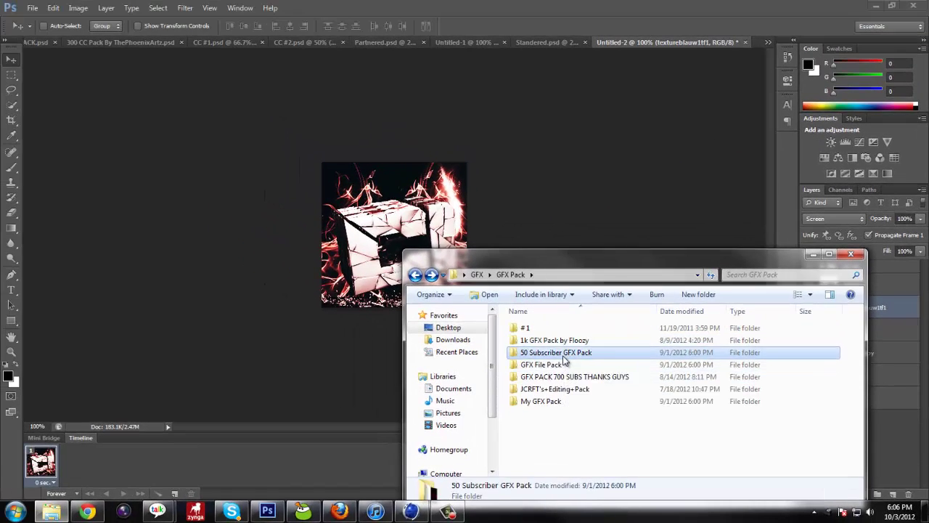
{"action": "double_click", "coordinate": [497, 324]}
{"action": "double_click", "coordinate": [498, 326]}
Place Comp 1_00000 at the top-left in Screen mode and hide the 8 copy layer
{"action": "left_click_drag", "start_coordinate": [608, 326], "coordinate": [328, 143]}
{"action": "left_click", "coordinate": [808, 220]}
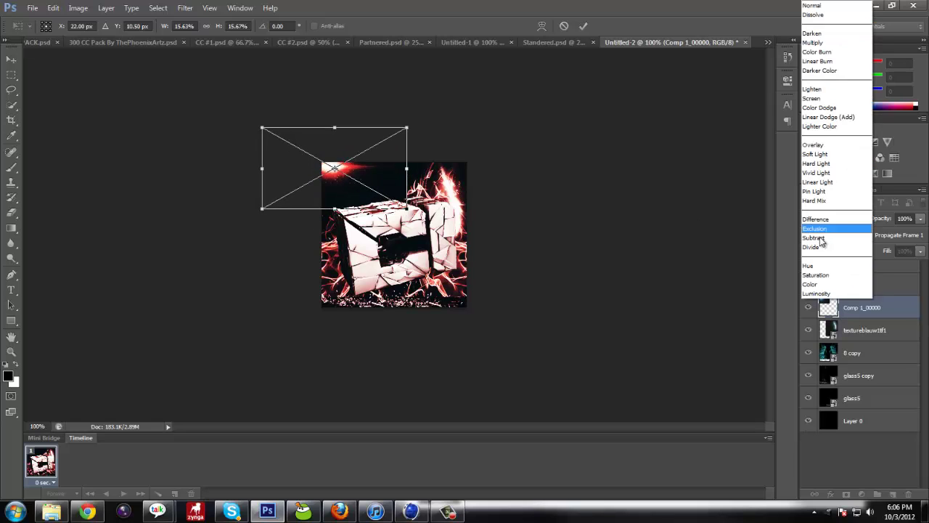
{"action": "left_click", "coordinate": [824, 103]}
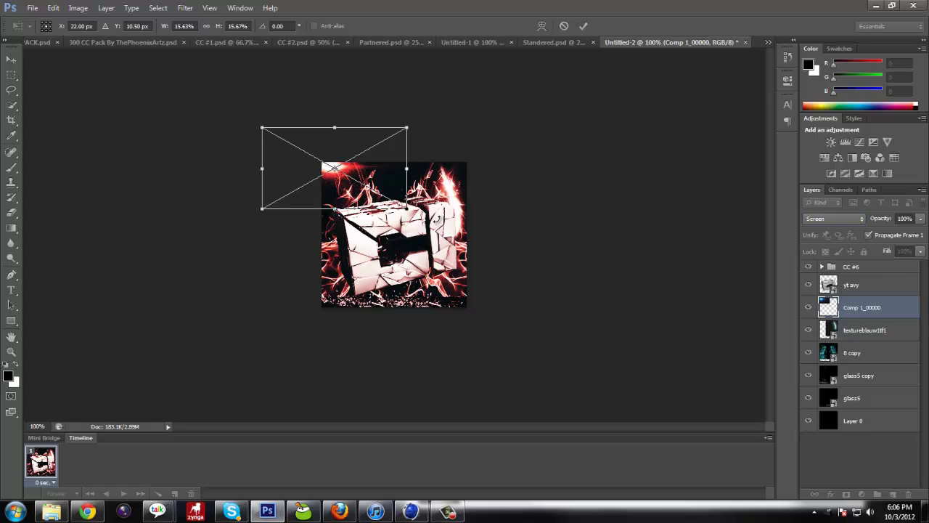
{"action": "left_click", "coordinate": [582, 26]}
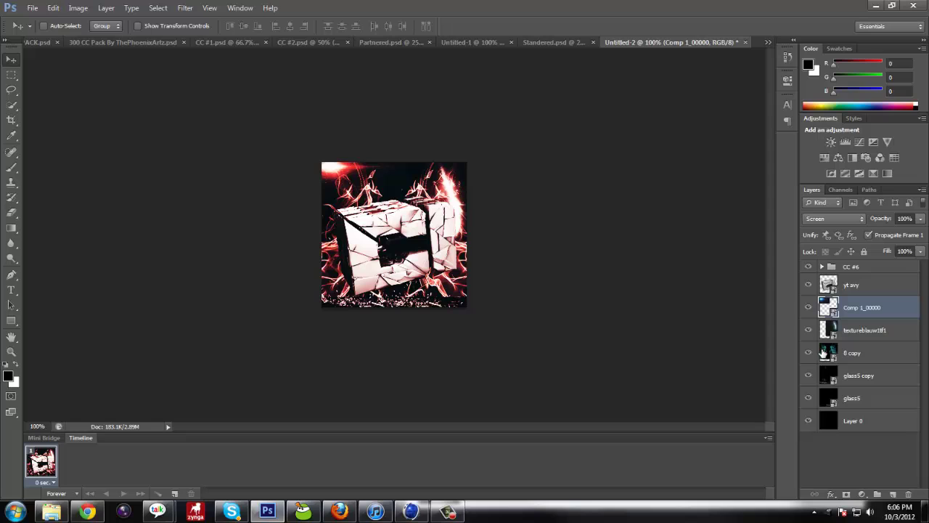
{"action": "left_click", "coordinate": [808, 353]}
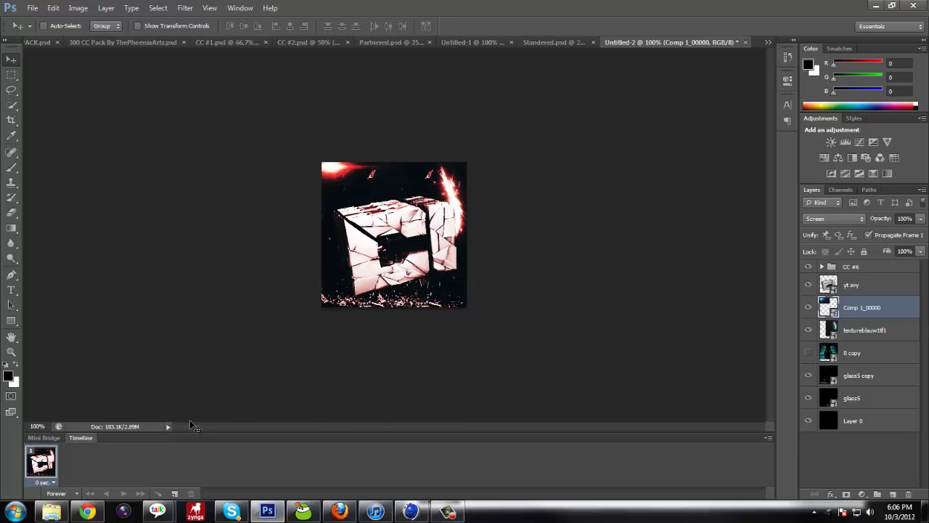
Browse to the Space images folder inside the 1k GFX Pack by Floozy folder
{"action": "left_click", "coordinate": [51, 511]}
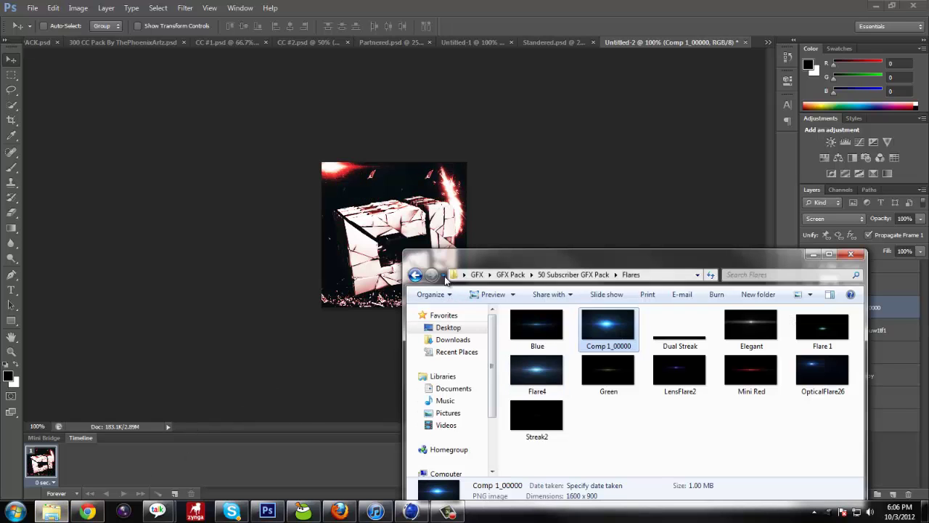
{"action": "left_click", "coordinate": [415, 275]}
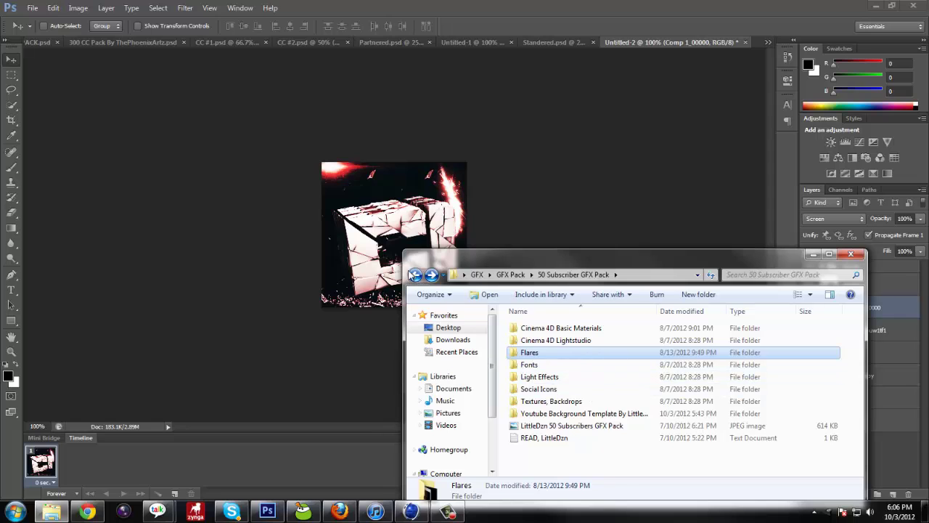
{"action": "left_click", "coordinate": [414, 275]}
{"action": "double_click", "coordinate": [567, 340]}
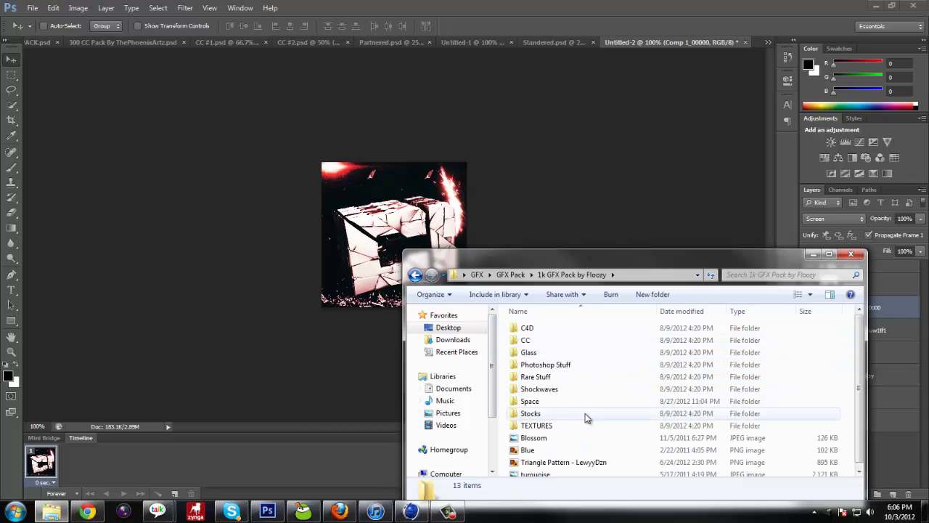
{"action": "double_click", "coordinate": [552, 402]}
{"action": "scroll", "coordinate": [581, 406], "scroll_direction": "down", "scroll_amount": 5}
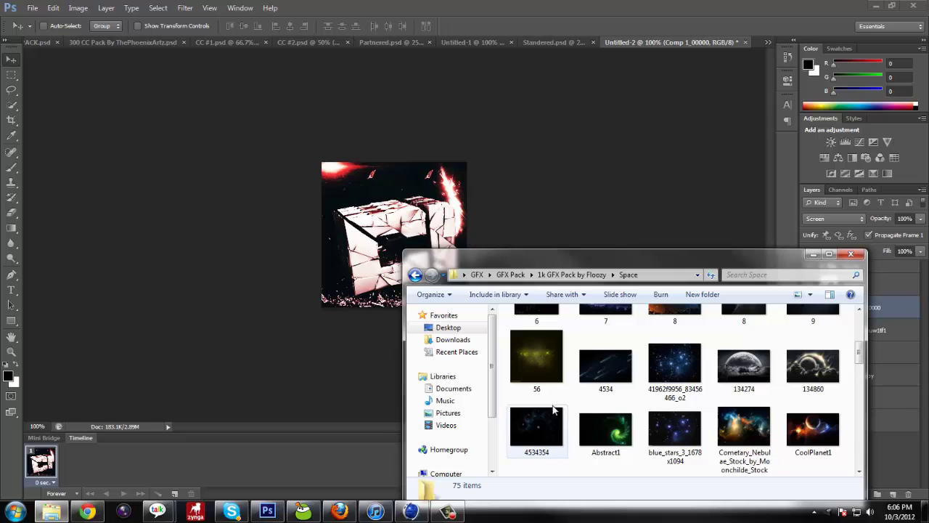
{"action": "scroll", "coordinate": [653, 403], "scroll_direction": "down", "scroll_amount": 2}
{"action": "scroll", "coordinate": [684, 407], "scroll_direction": "down", "scroll_amount": 10}
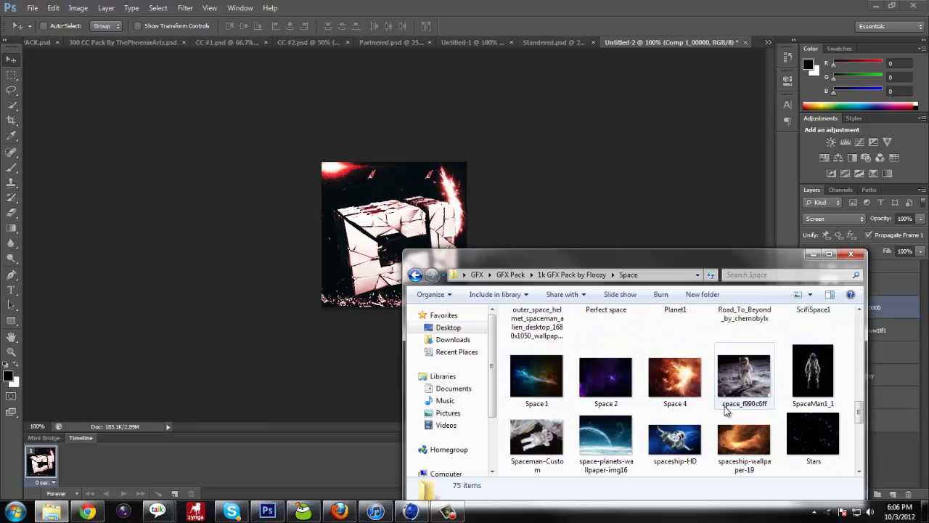
{"action": "scroll", "coordinate": [719, 411], "scroll_direction": "down", "scroll_amount": 1}
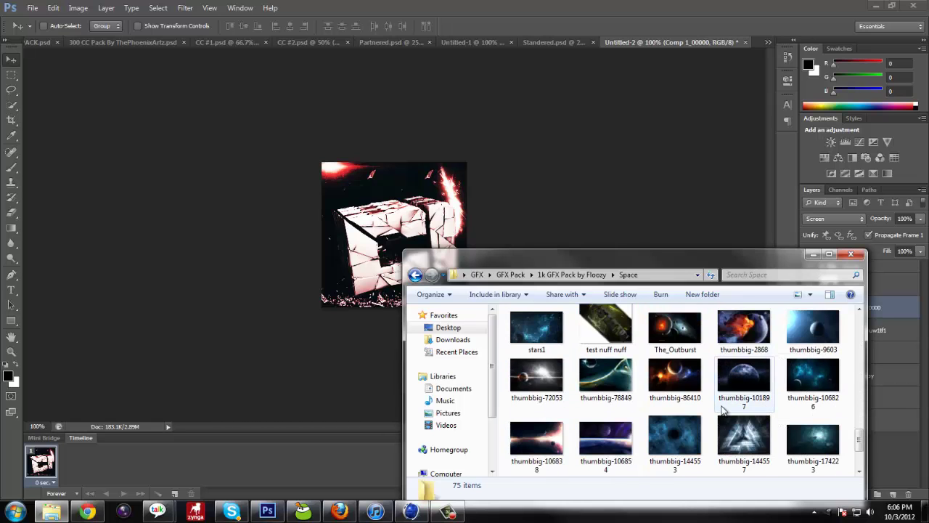
{"action": "scroll", "coordinate": [686, 444], "scroll_direction": "down", "scroll_amount": 1}
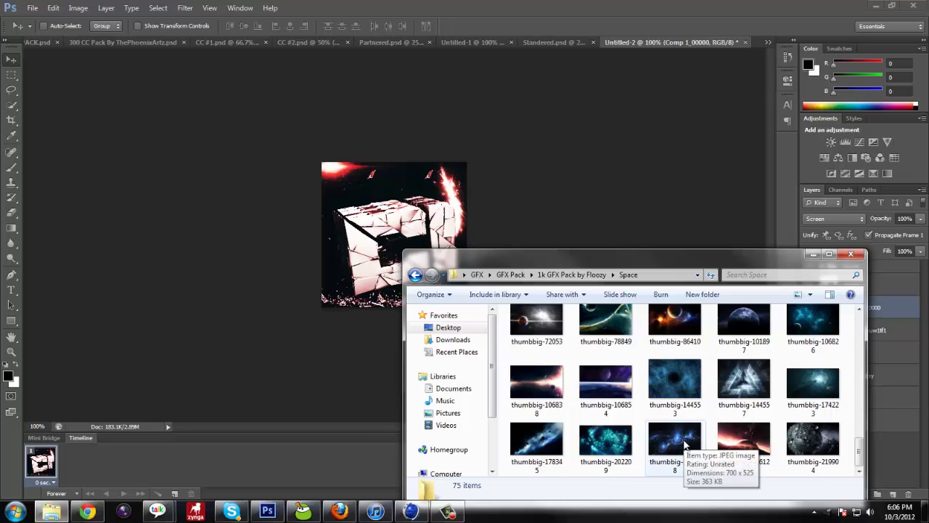
{"action": "scroll", "coordinate": [684, 442], "scroll_direction": "up", "scroll_amount": 5}
{"action": "scroll", "coordinate": [686, 455], "scroll_direction": "up", "scroll_amount": 5}
{"action": "scroll", "coordinate": [686, 454], "scroll_direction": "down", "scroll_amount": 2}
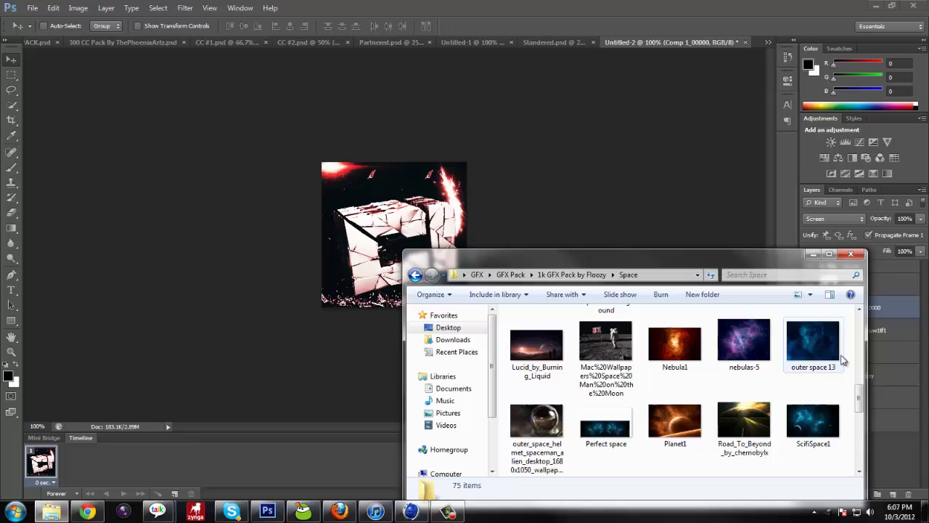
Place outer space 13 into the document, enlarge it to cover the avatar, and set it to Screen
{"action": "left_click_drag", "start_coordinate": [844, 400], "coordinate": [378, 254]}
{"action": "left_click_drag", "start_coordinate": [466, 289], "coordinate": [494, 309]}
{"action": "left_click_drag", "start_coordinate": [320, 178], "coordinate": [305, 169]}
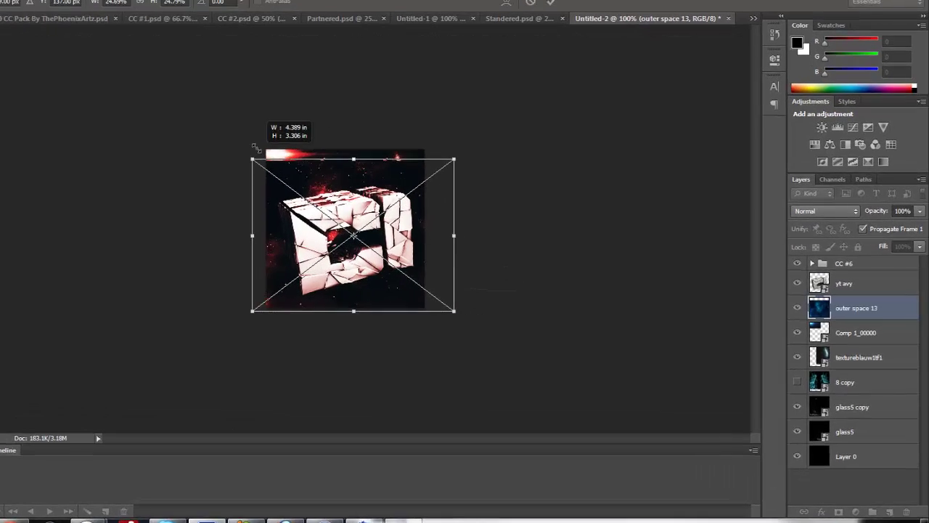
{"action": "left_click_drag", "start_coordinate": [153, 134], "coordinate": [131, 119]}
{"action": "left_click", "coordinate": [810, 198]}
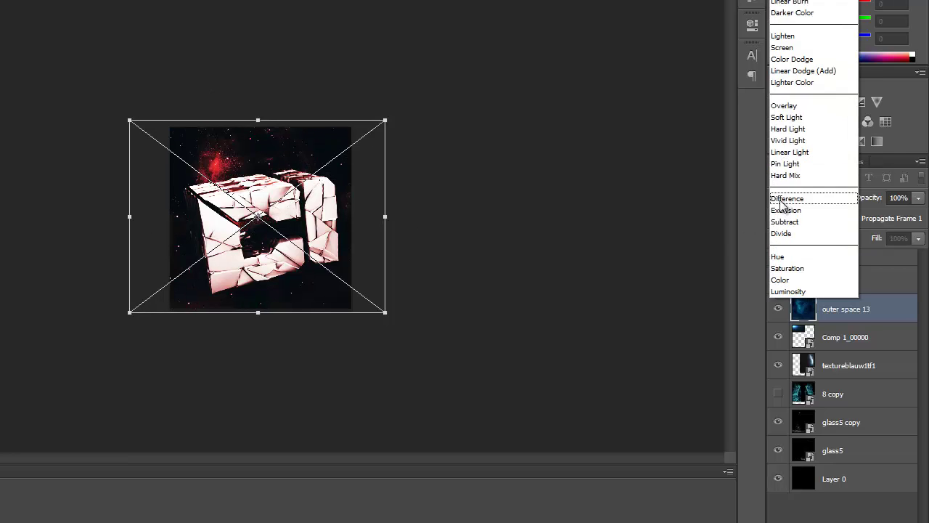
{"action": "left_click", "coordinate": [787, 46]}
{"action": "key", "text": "Return"}
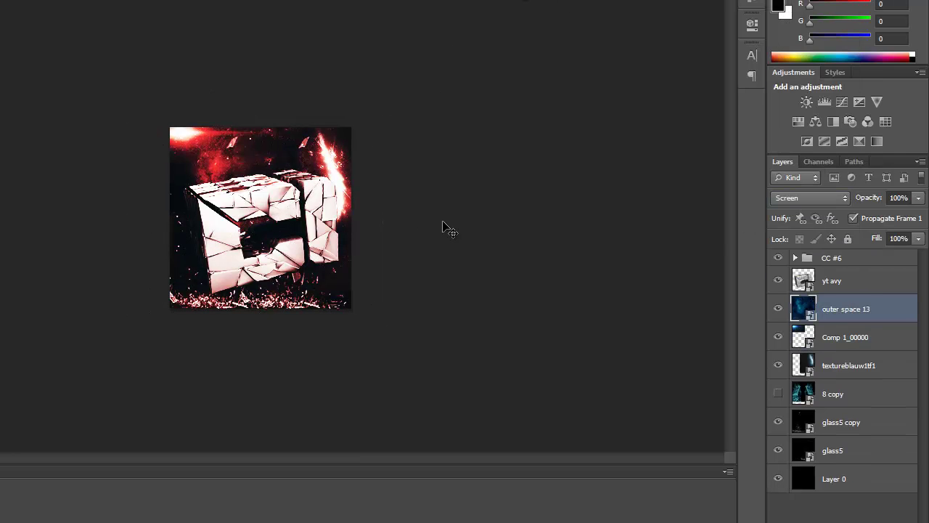
Stack outer space 13 below the glass5 layers and reposition it behind the letters
{"action": "mouse_move", "coordinate": [339, 256]}
{"action": "left_mouse_down"}
{"action": "mouse_move", "coordinate": [340, 283]}
{"action": "mouse_move", "coordinate": [352, 284]}
{"action": "mouse_move", "coordinate": [343, 255]}
{"action": "left_mouse_up"}
{"action": "left_click_drag", "start_coordinate": [842, 309], "coordinate": [855, 465]}
{"action": "left_click_drag", "start_coordinate": [394, 257], "coordinate": [339, 215]}
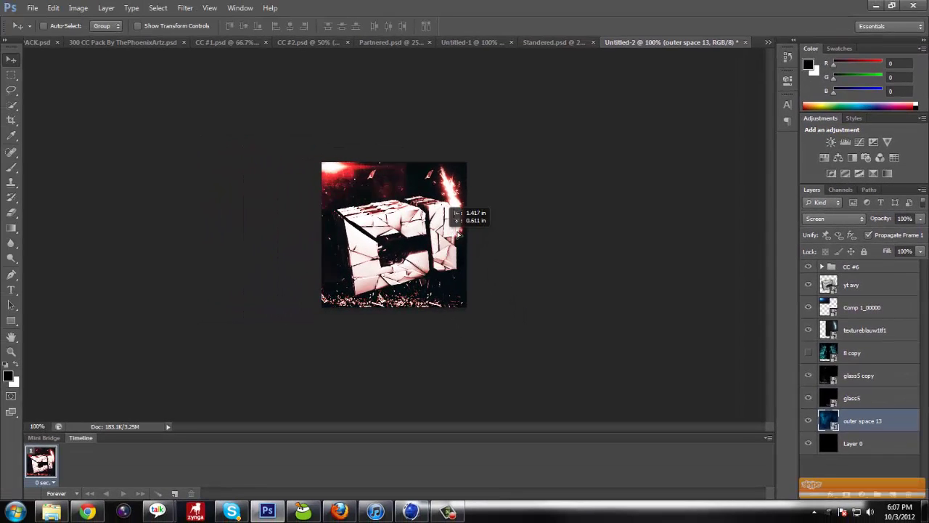
{"action": "left_click_drag", "start_coordinate": [458, 230], "coordinate": [507, 269]}
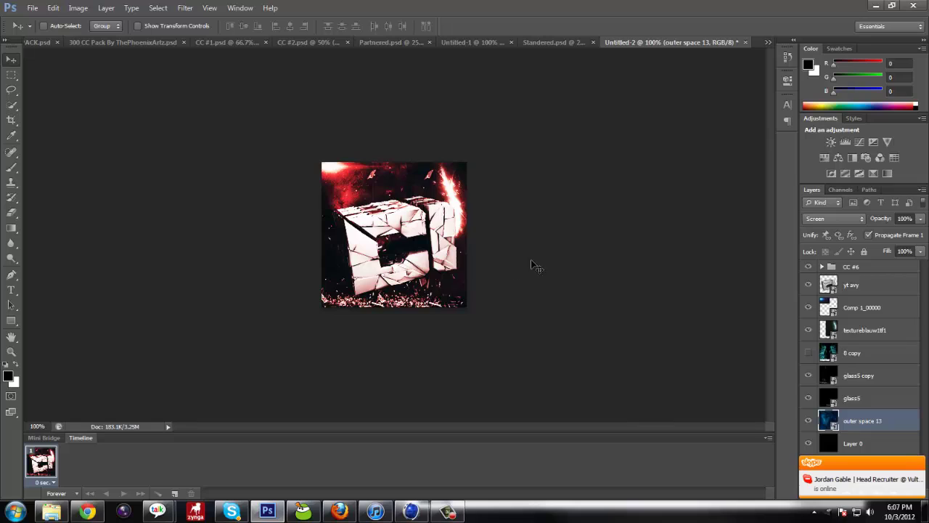